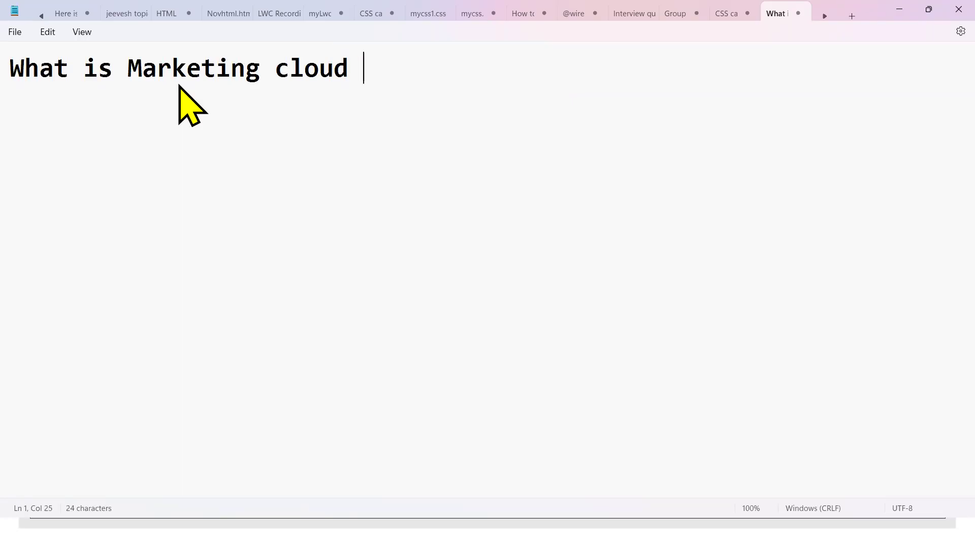
Add 'Projects ::' and 'Amzone ::' lines to the notes, keeping the spelling Amzone
key(Return)
drag(473, 70, 8, 65)
click(26, 72)
click(37, 97)
text(Projects)
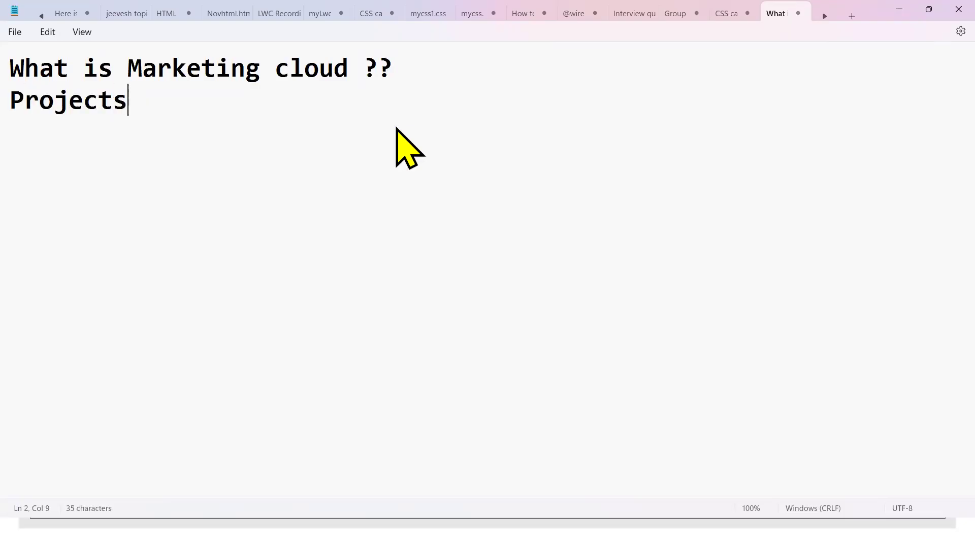
text( ::)
key(Return)
key(Return)
text(Amzone ::)
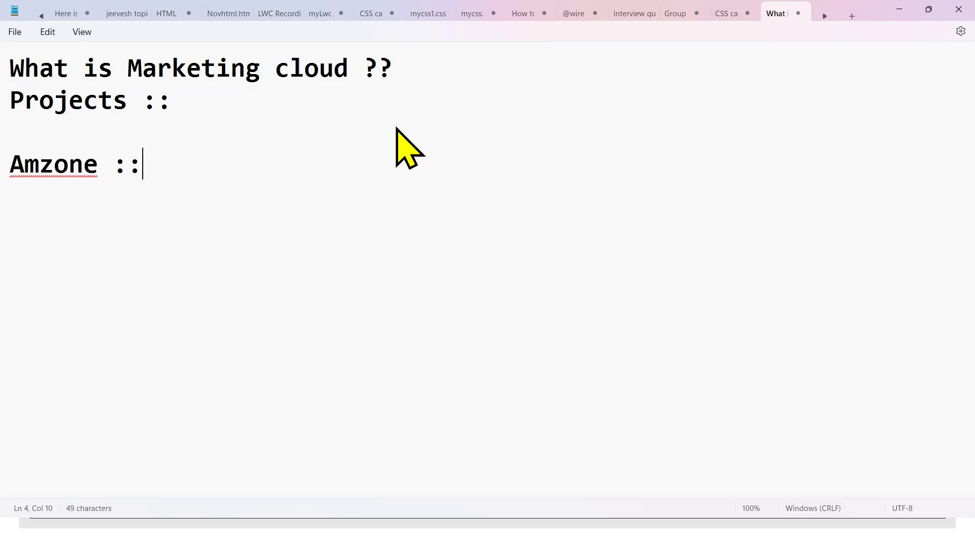
click(45, 166)
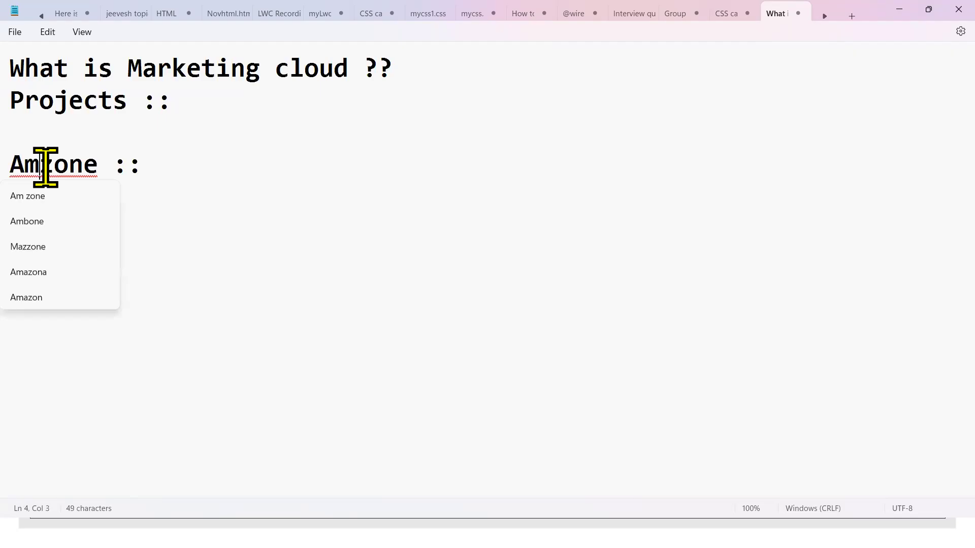
click(219, 182)
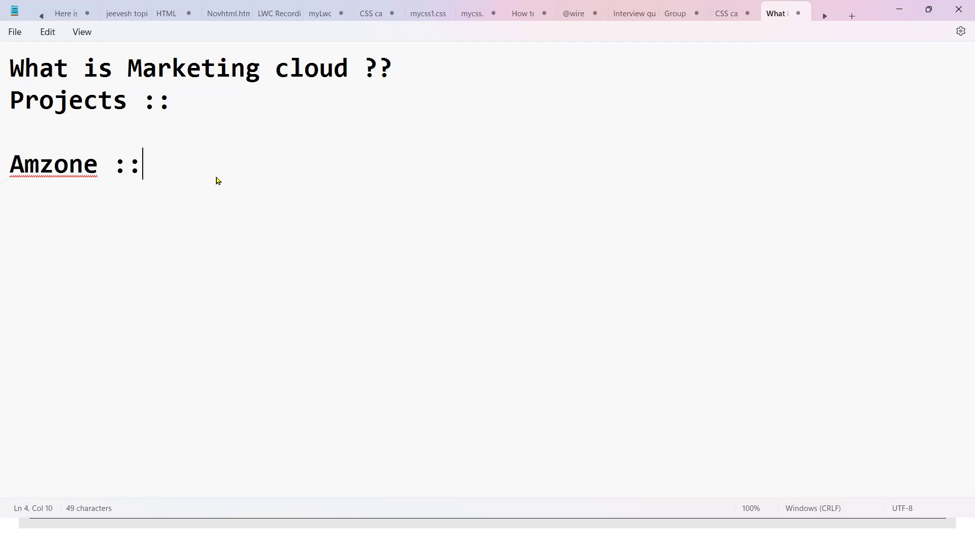
Add 'Ola ::' and 'Pramotional Emails' lines, then show the desktop
key(Return)
text(Ola ::)
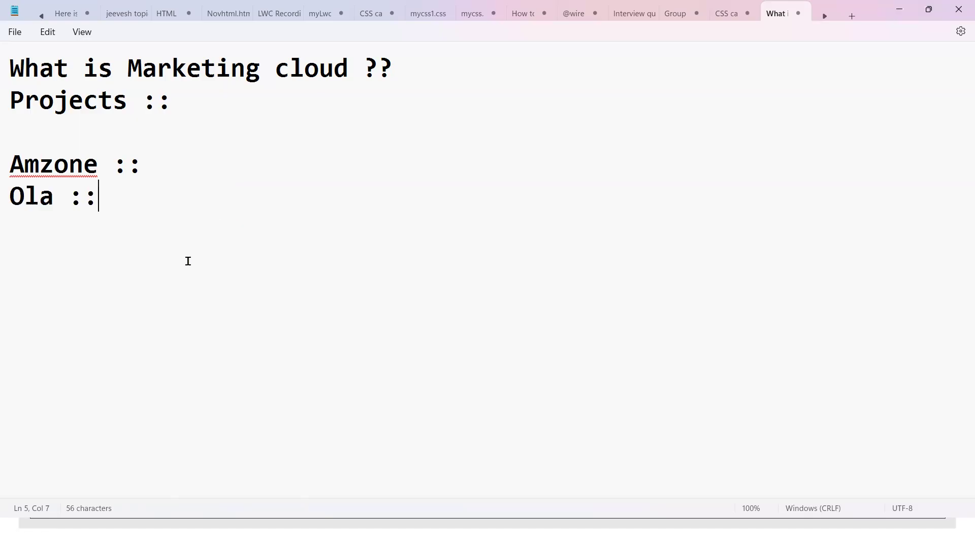
key(Return)
drag(10, 170, 113, 211)
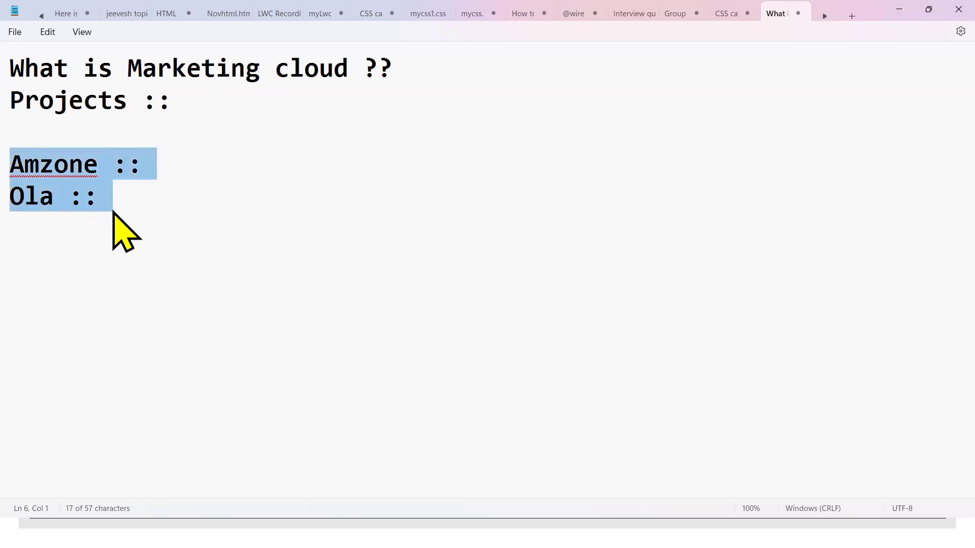
click(172, 209)
key(Return)
key(Return)
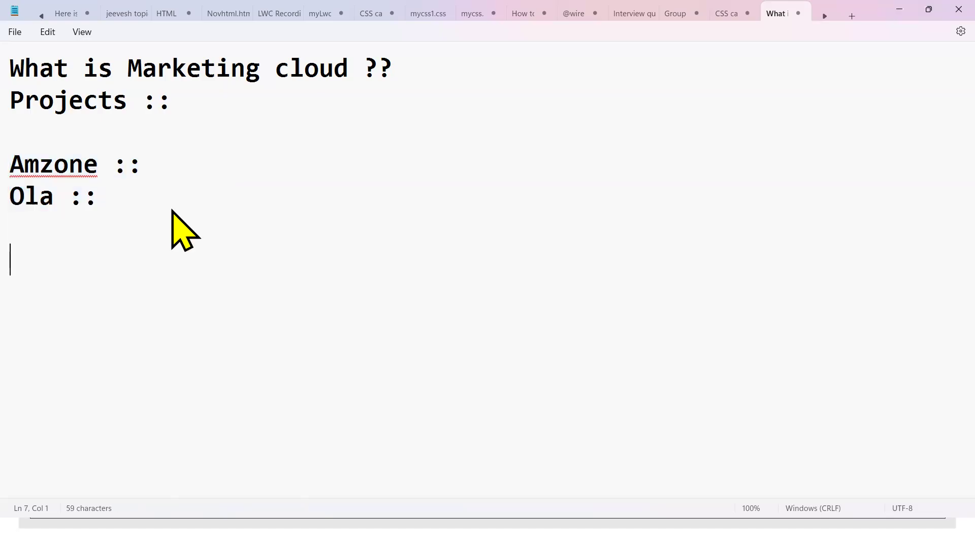
text(Pramot)
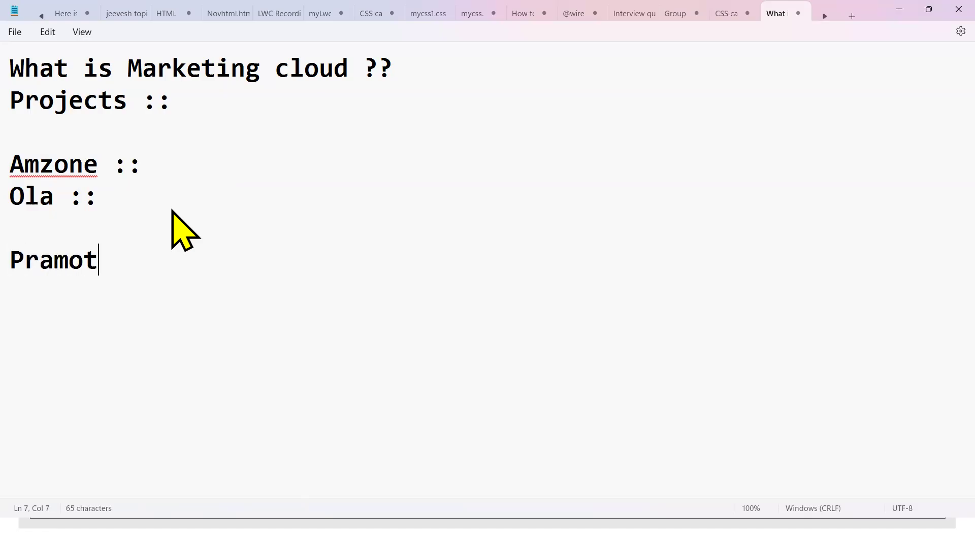
text(ional Emails)
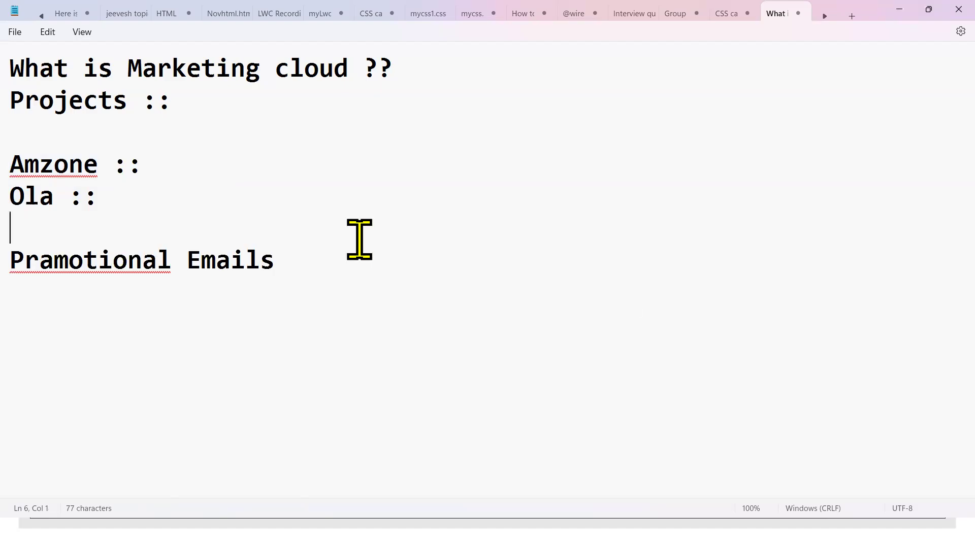
click(300, 289)
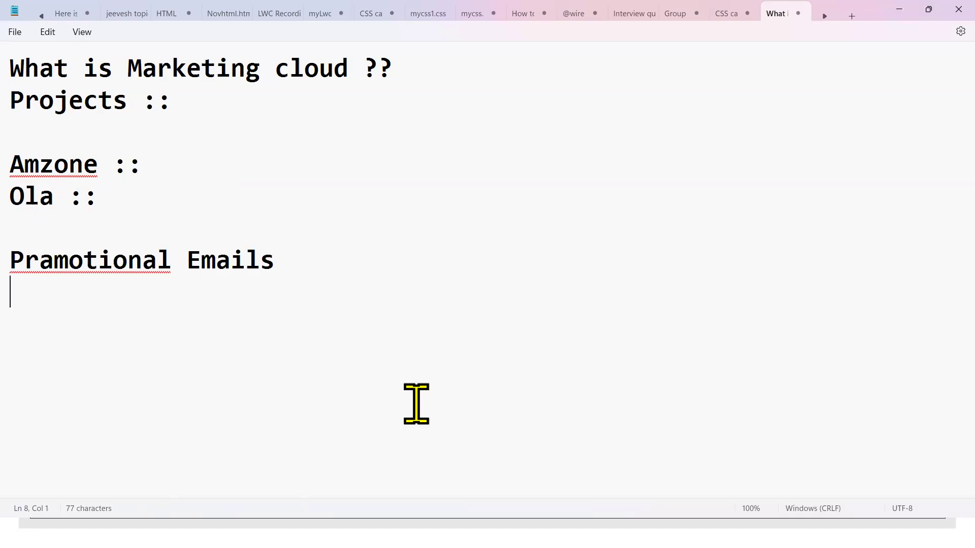
key(super+d)
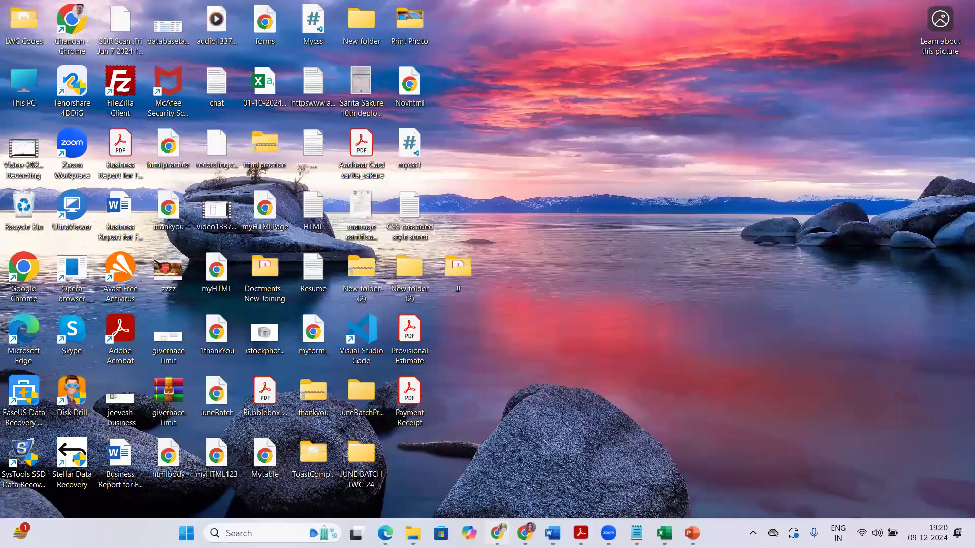
Load gmail.com in a new Chrome tab and close the WhatsApp tab
key(alt+Tab)
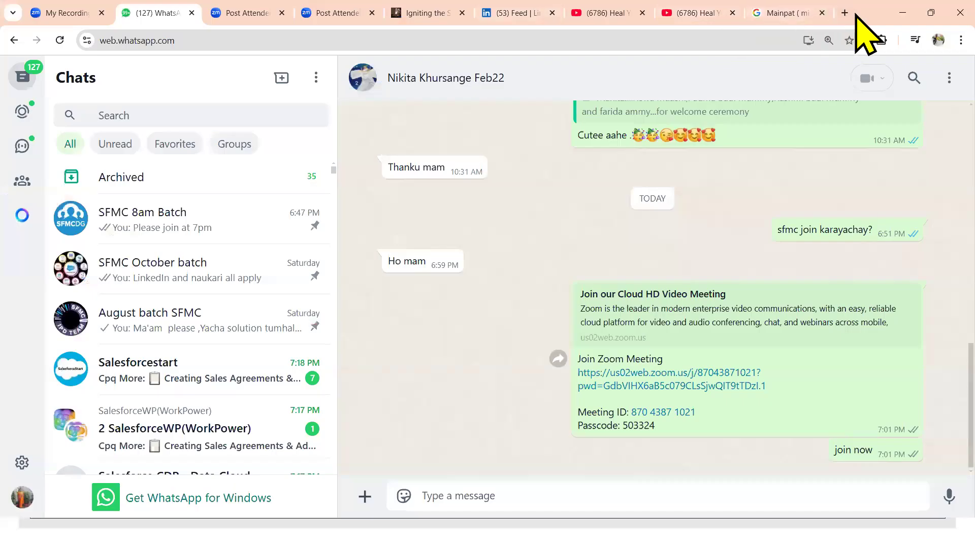
key(ctrl+t)
text(gmail.com)
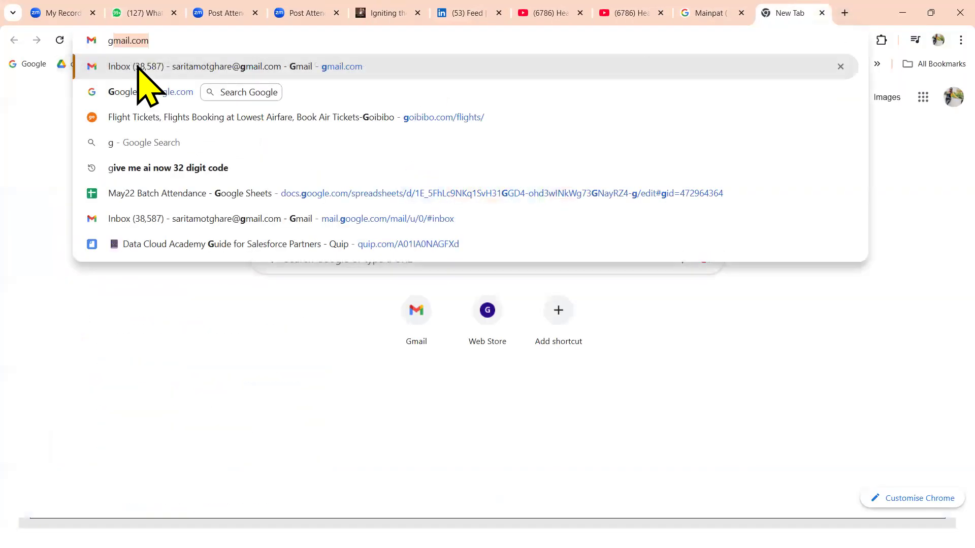
key(Return)
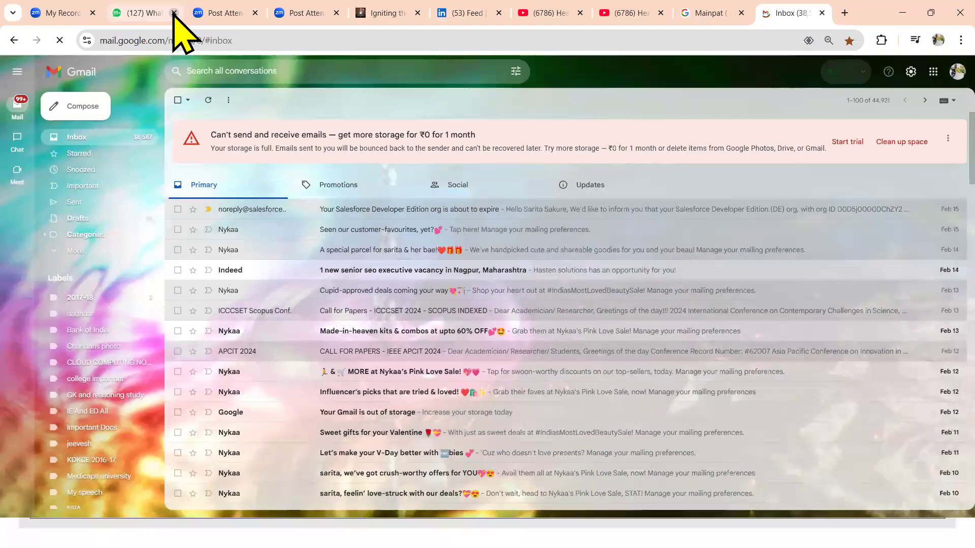
click(174, 12)
Read through the Nykaa 'Seen our customer-favourites, yet?' email and its sender details, then show the desktop
click(406, 256)
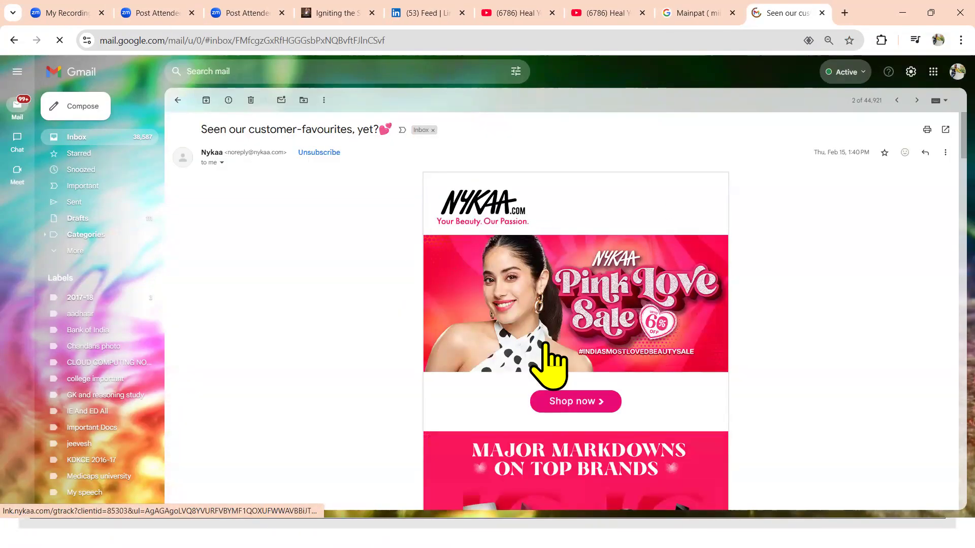
scroll(961, 176, down, 4)
scroll(961, 175, down, 3)
scroll(962, 175, up, 6)
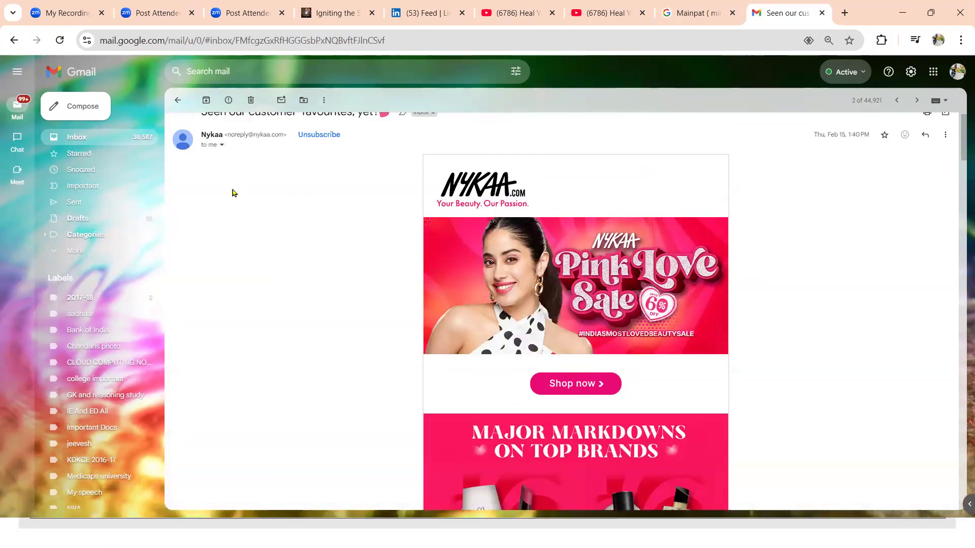
click(220, 146)
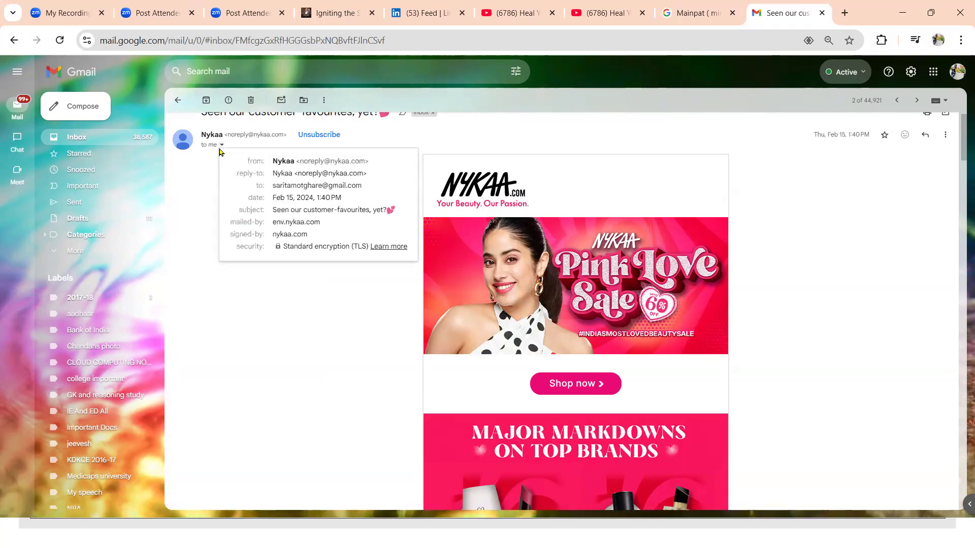
click(293, 340)
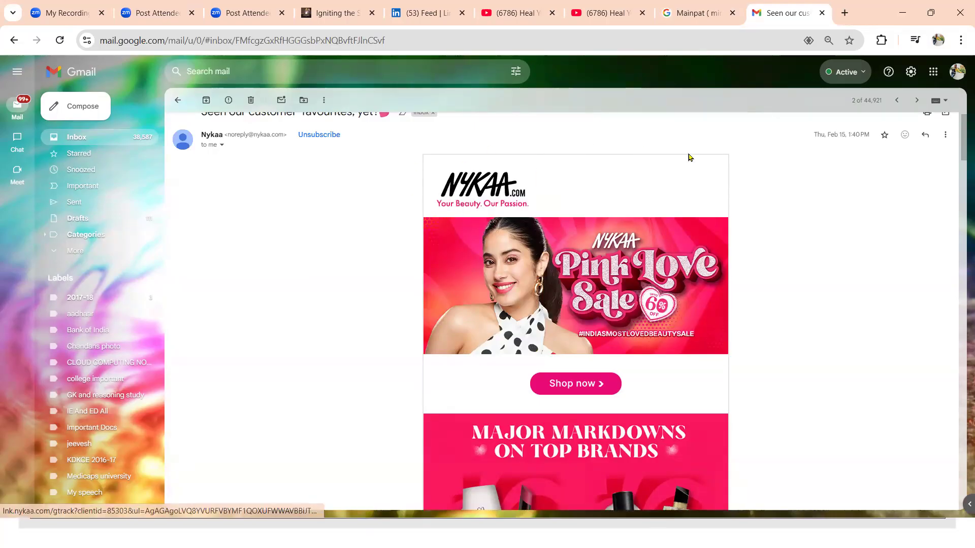
drag(961, 181, 961, 470)
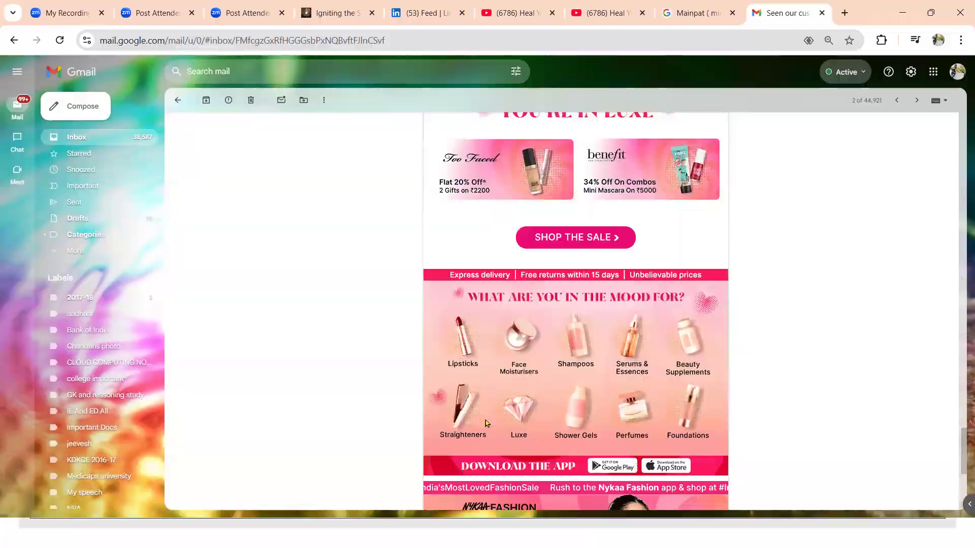
key(super+d)
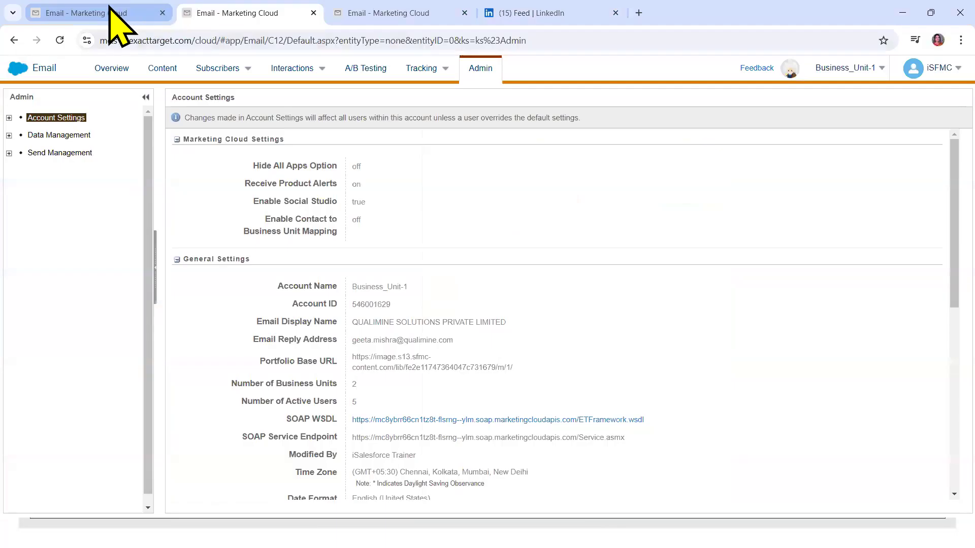
click(109, 12)
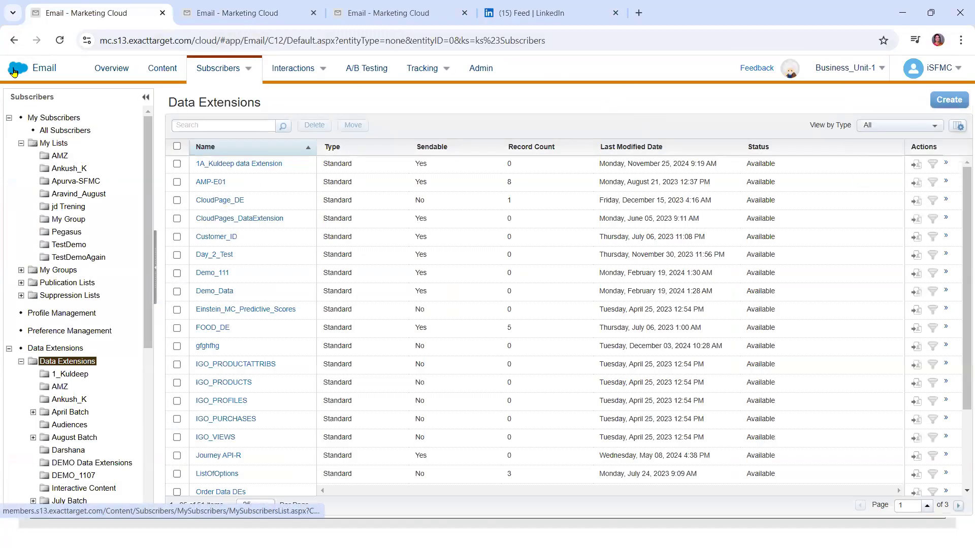
mouse_move(6, 68)
mouse_move(18, 154)
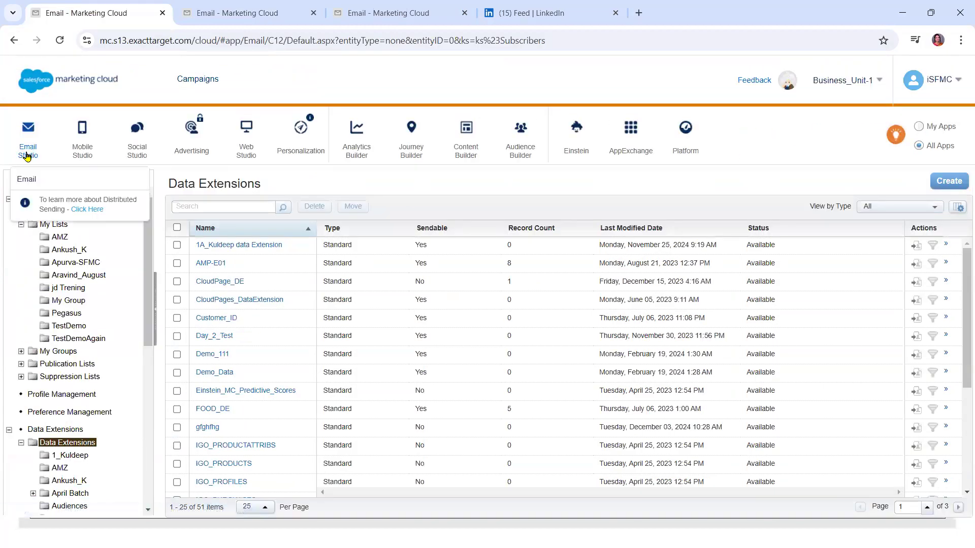
mouse_move(87, 158)
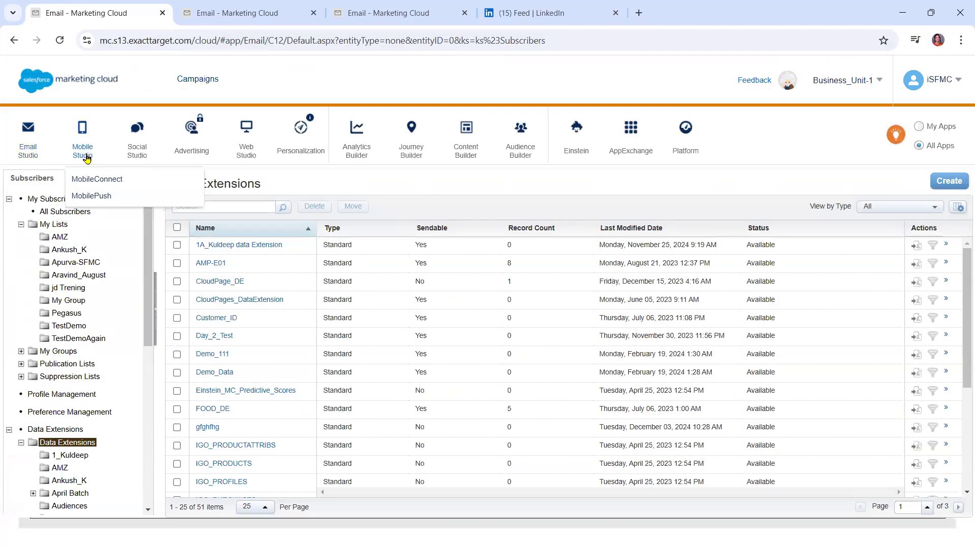
mouse_move(142, 157)
mouse_move(200, 153)
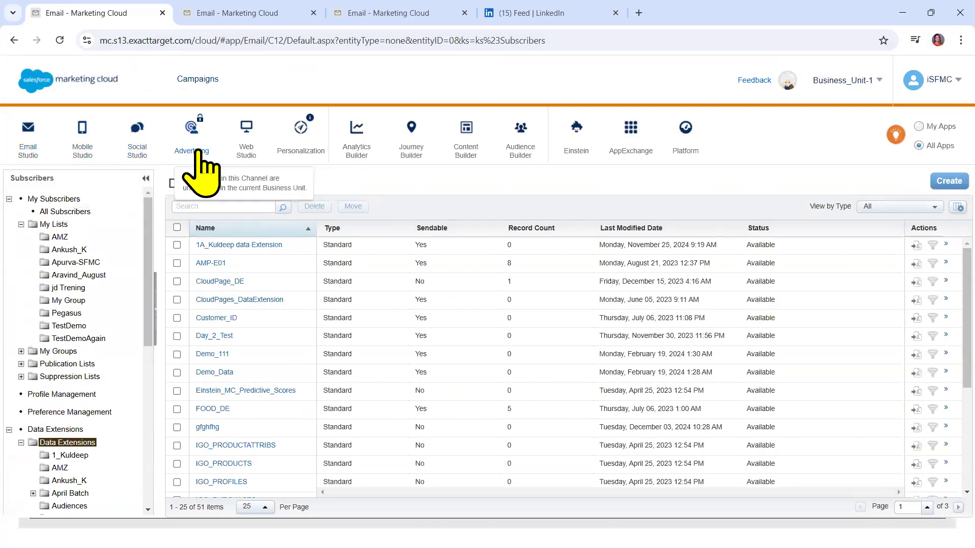
mouse_move(250, 158)
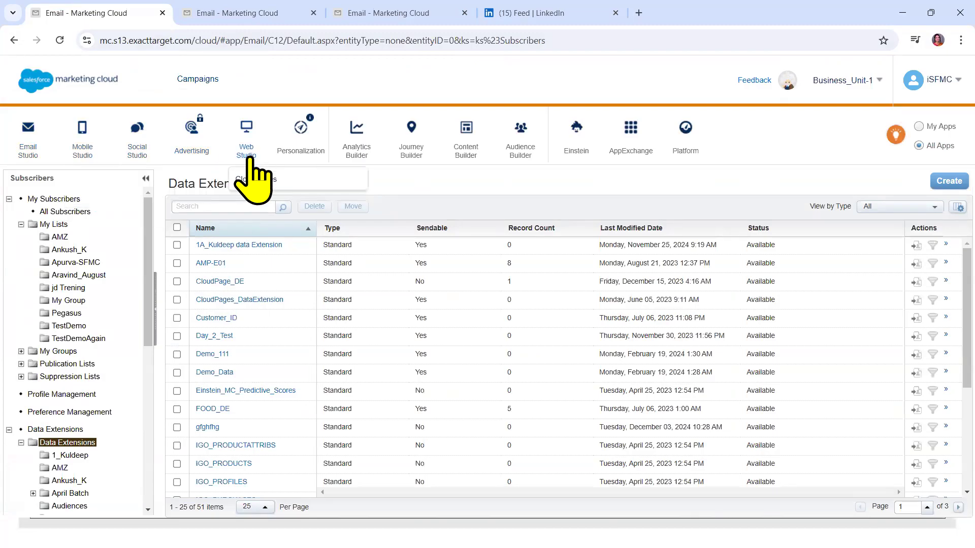
mouse_move(296, 155)
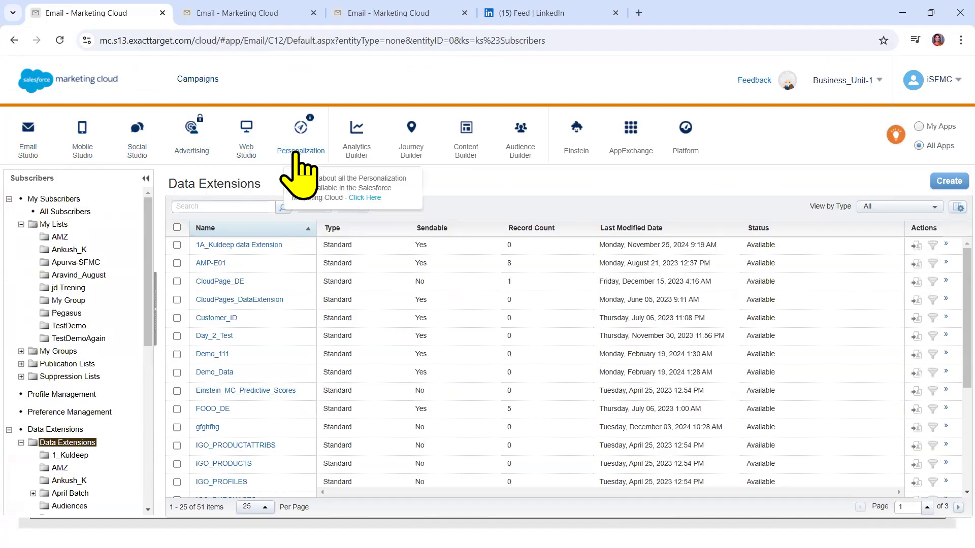
mouse_move(345, 158)
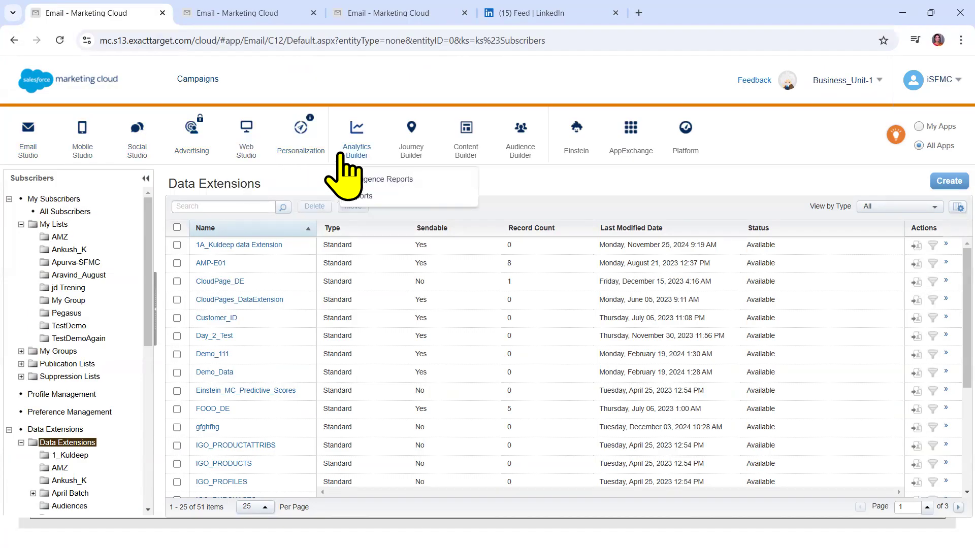
mouse_move(412, 173)
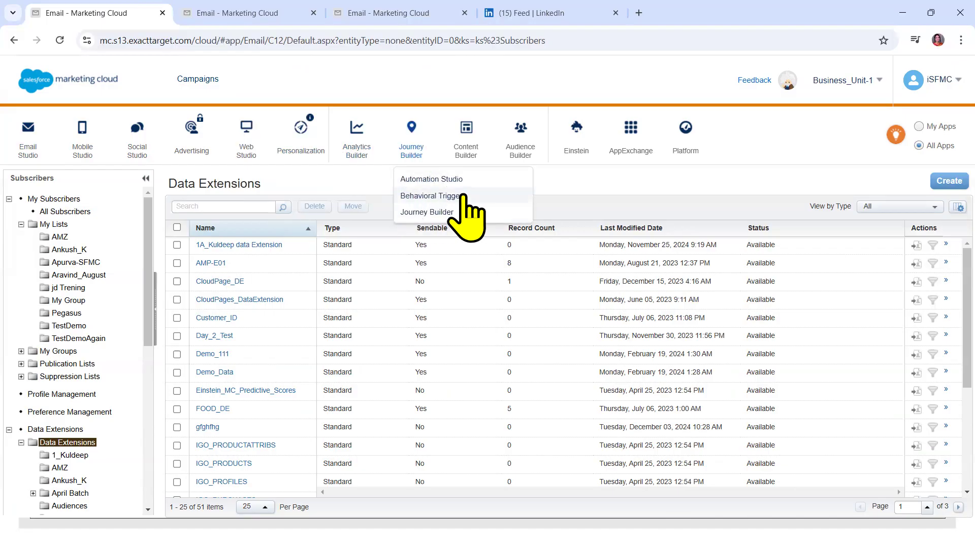
mouse_move(477, 133)
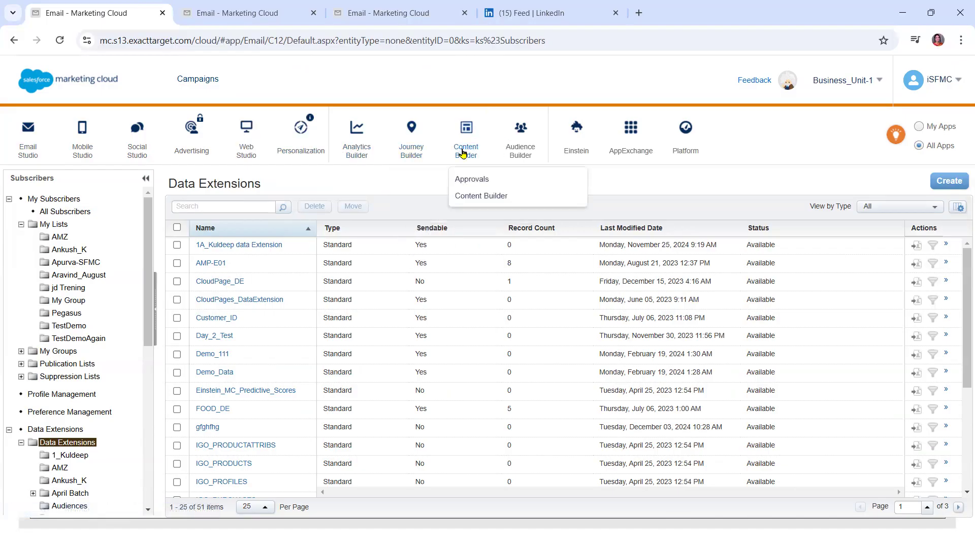
mouse_move(513, 152)
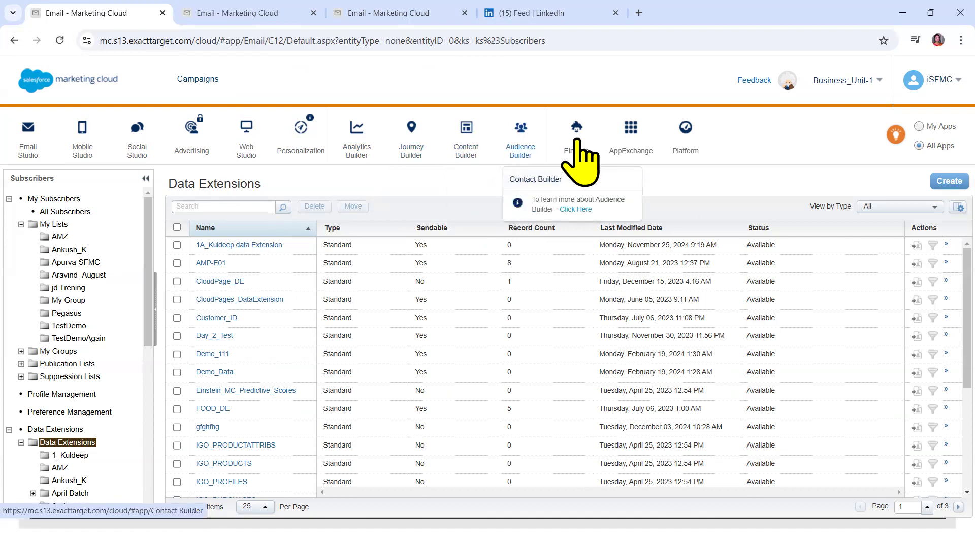
mouse_move(577, 141)
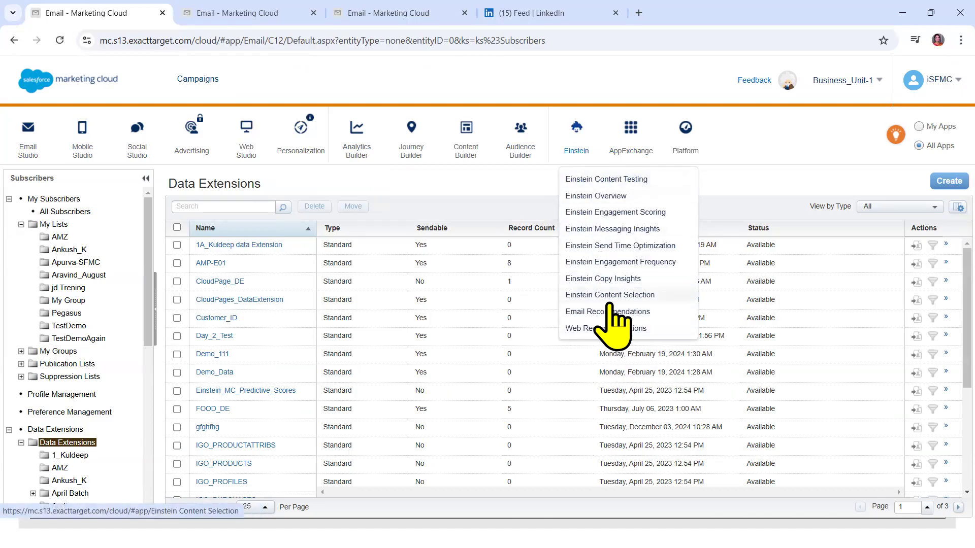
mouse_move(683, 142)
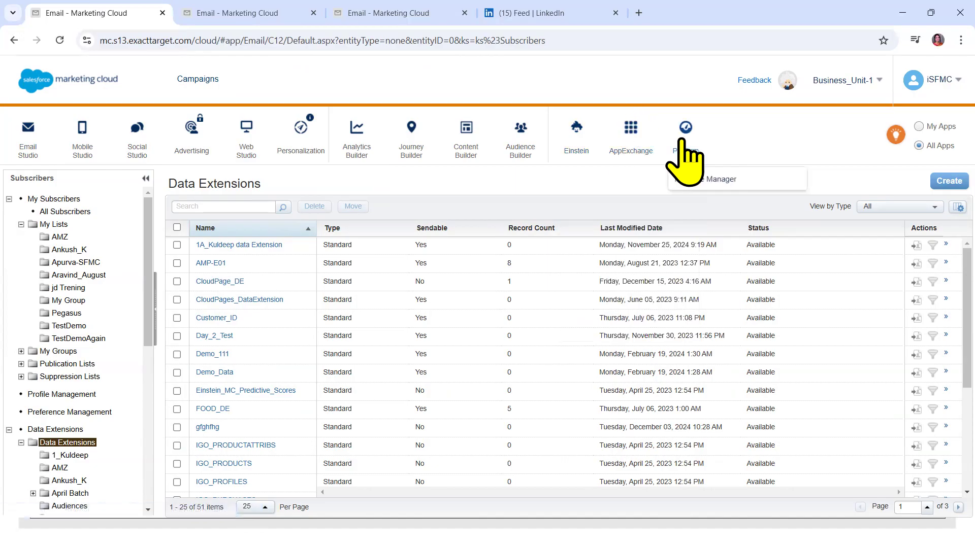
mouse_move(633, 147)
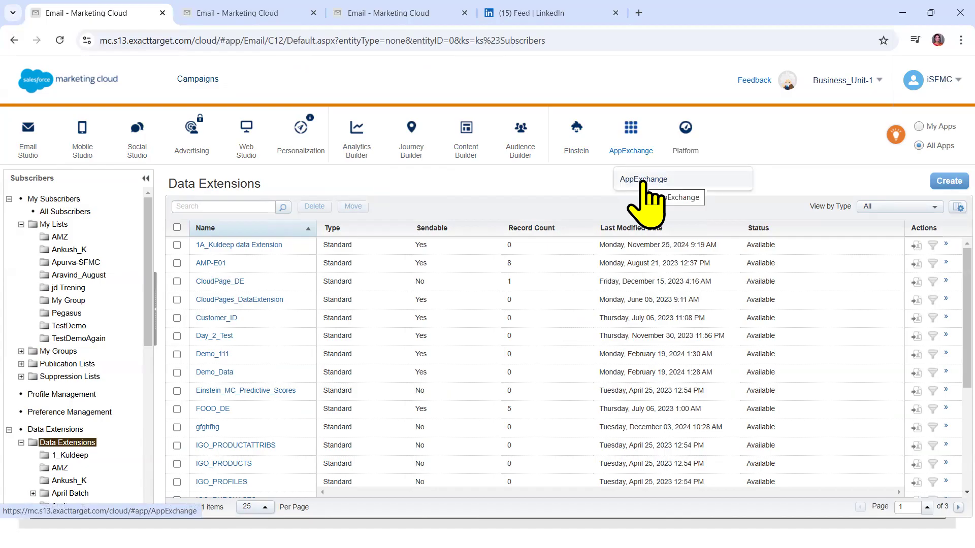
mouse_move(120, 145)
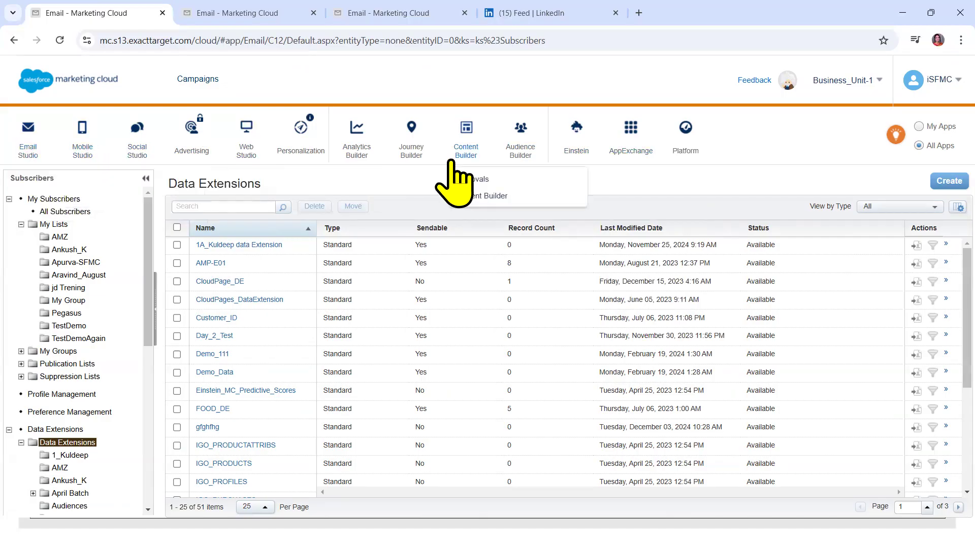
mouse_move(405, 150)
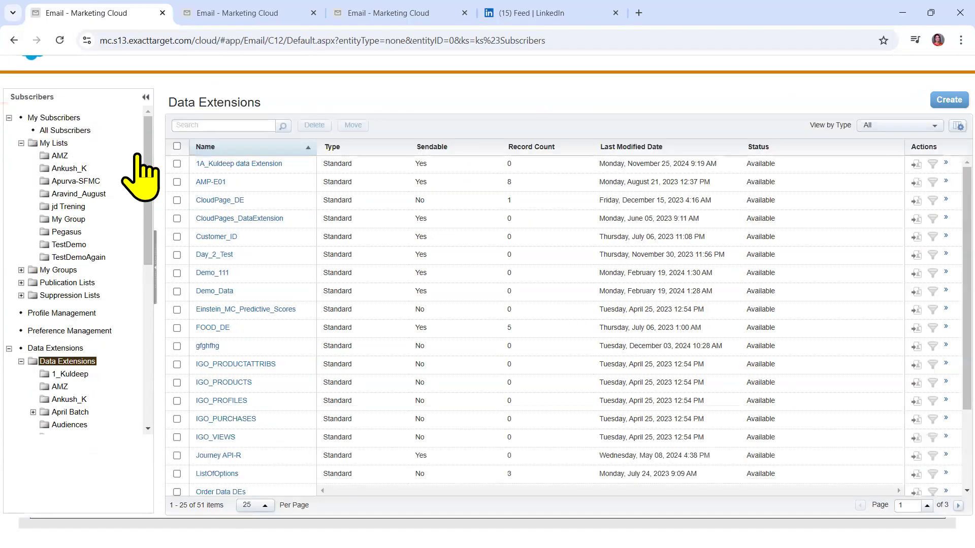
mouse_move(17, 75)
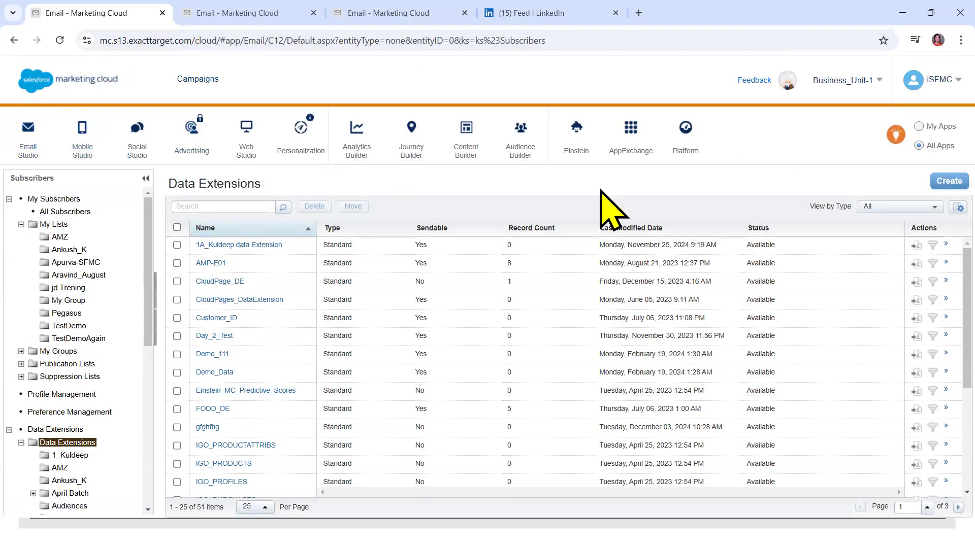
mouse_move(48, 80)
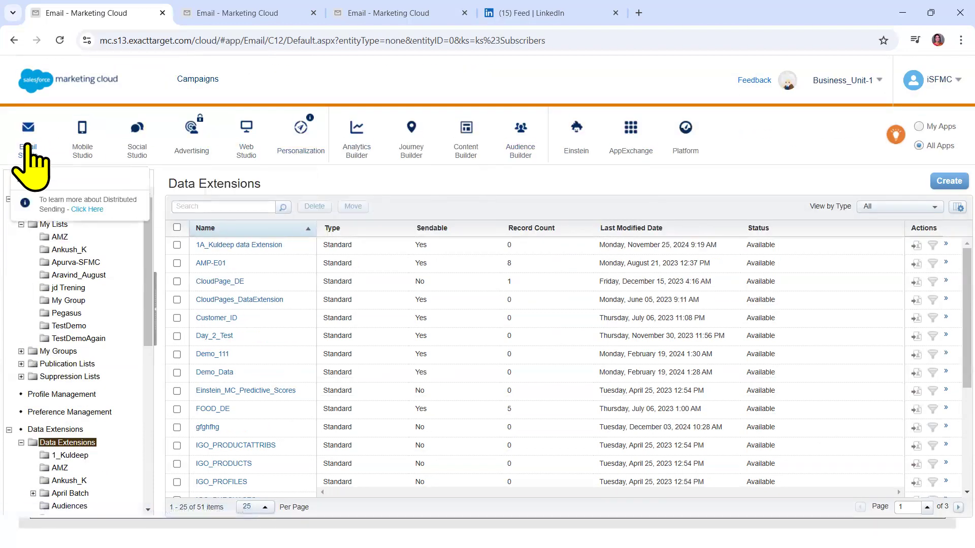
mouse_move(374, 165)
mouse_move(523, 167)
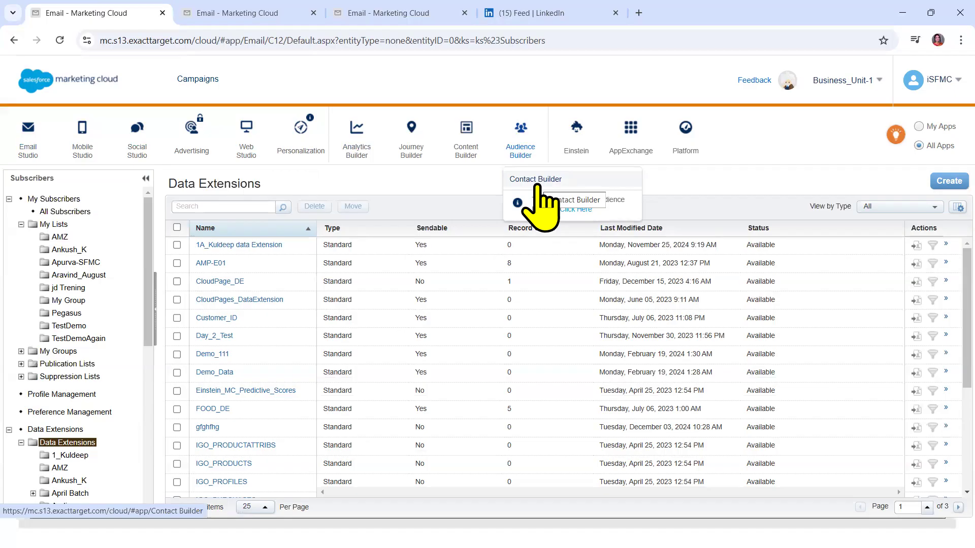
mouse_move(33, 155)
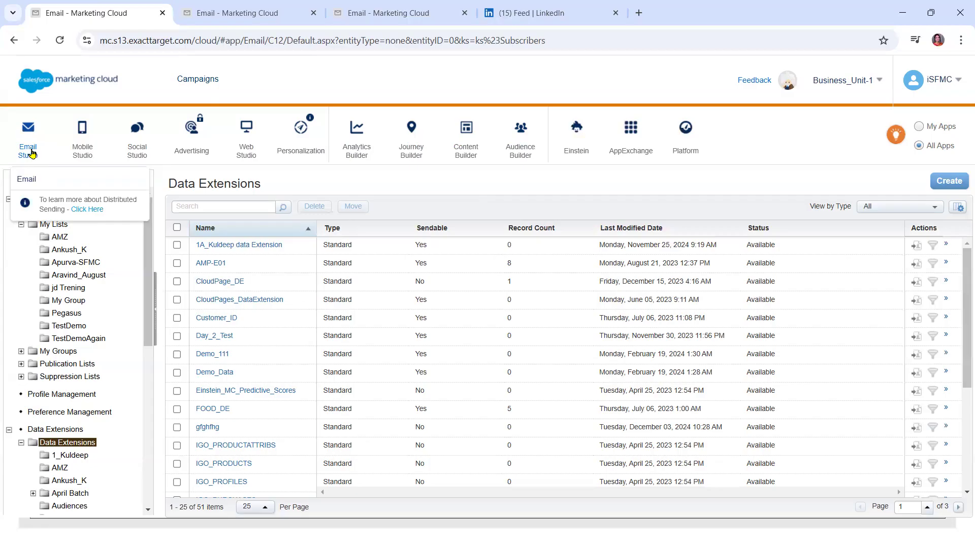
mouse_move(76, 148)
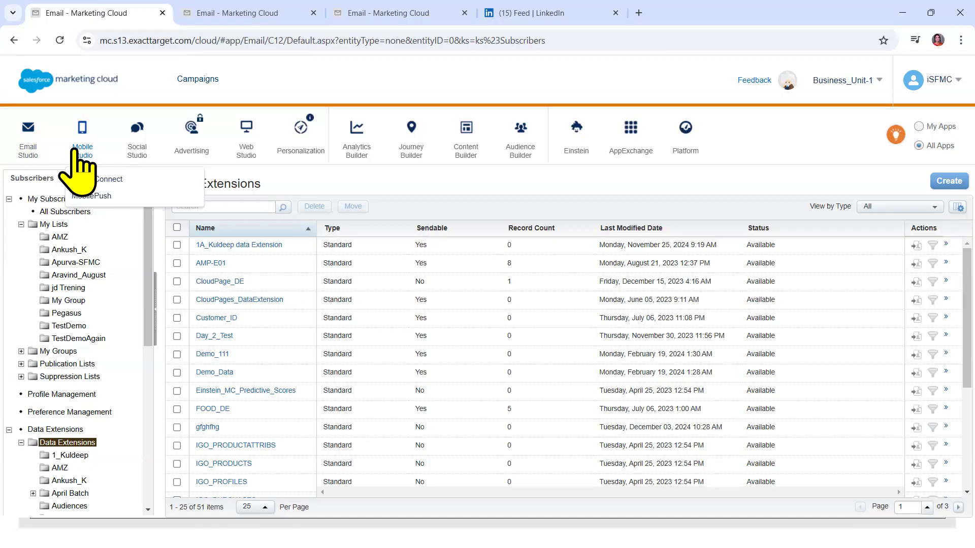
mouse_move(521, 144)
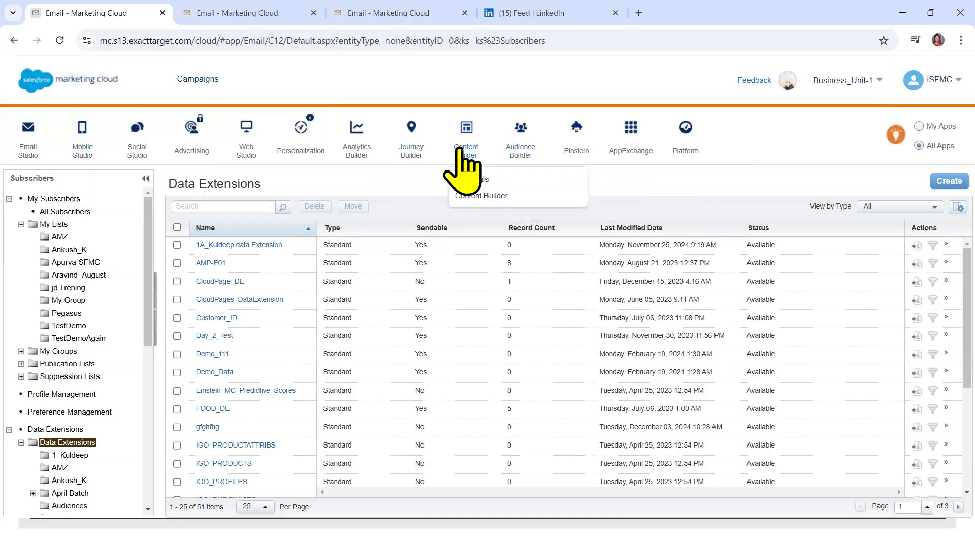
mouse_move(299, 151)
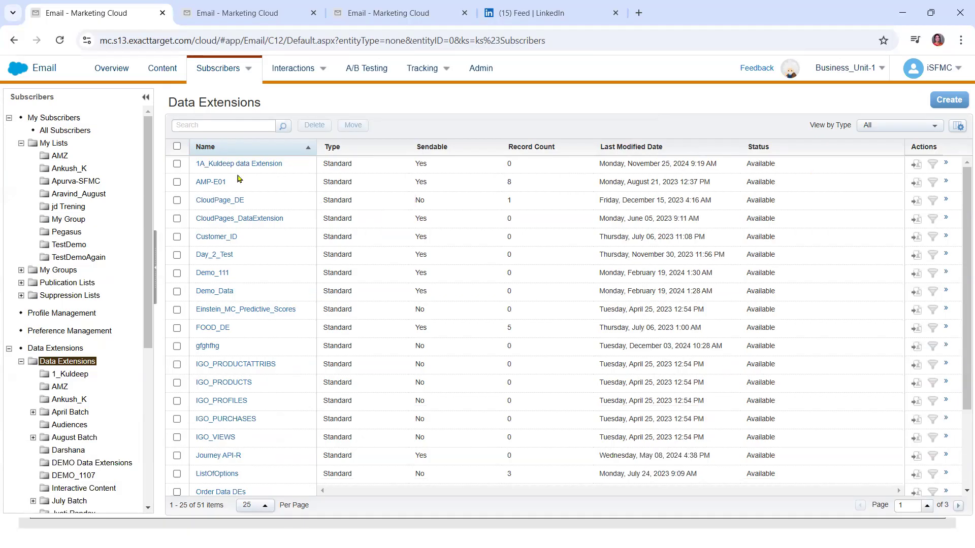
mouse_move(4, 78)
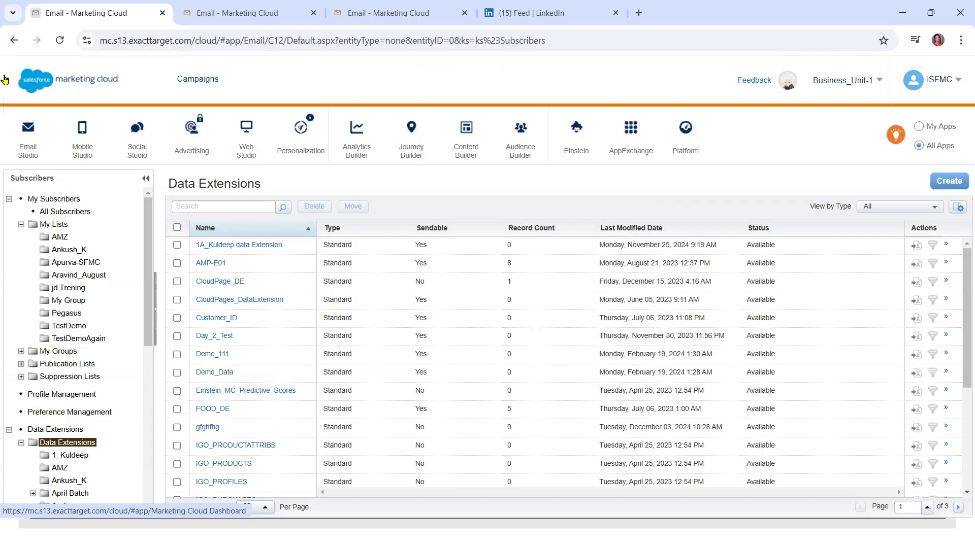
mouse_move(412, 151)
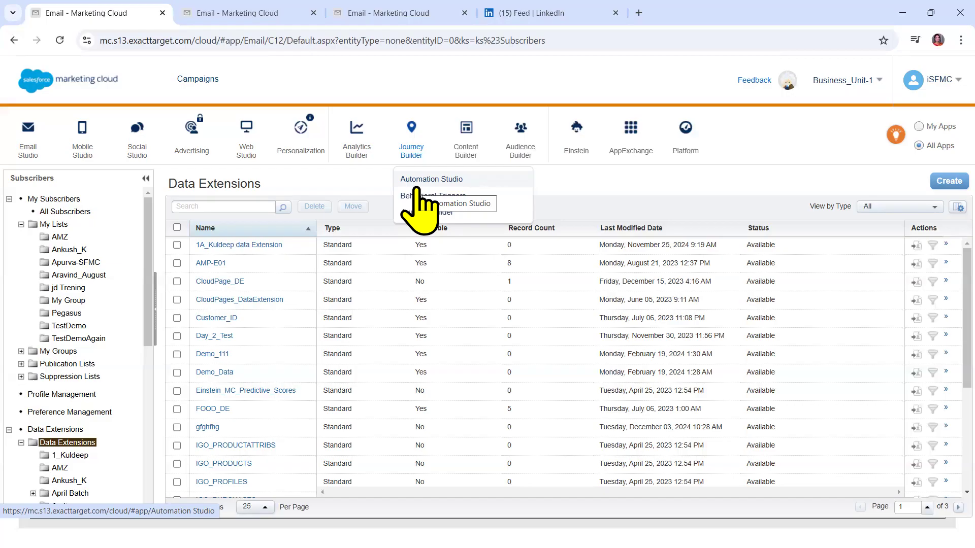
mouse_move(84, 152)
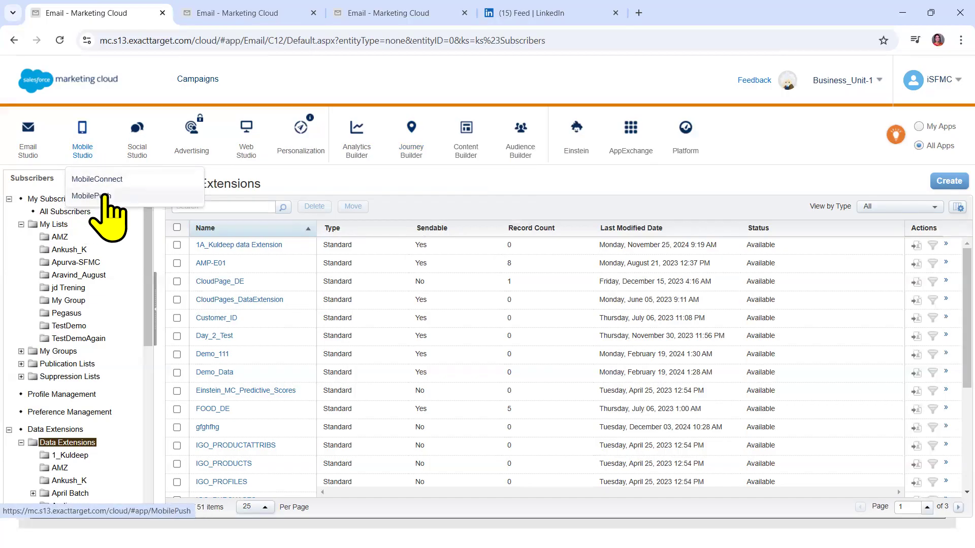
mouse_move(138, 148)
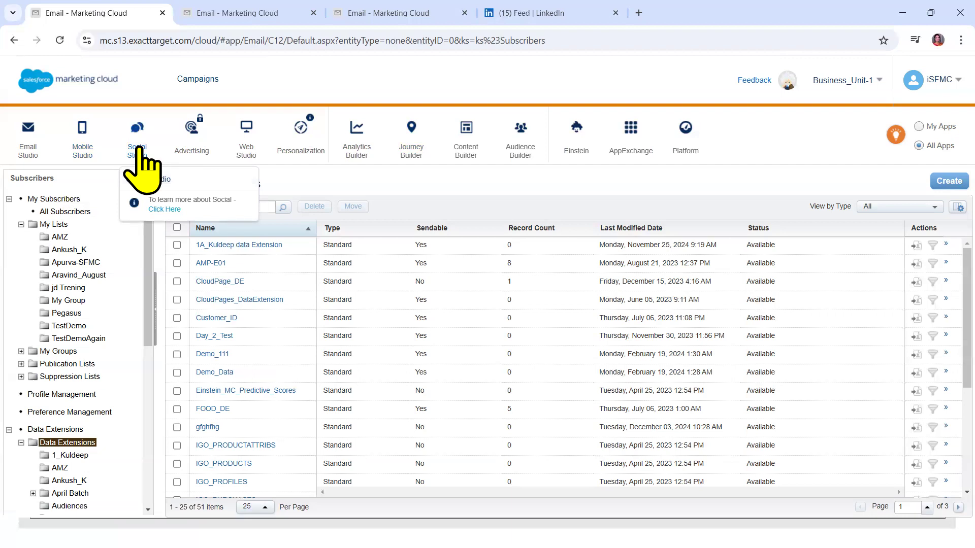
mouse_move(26, 150)
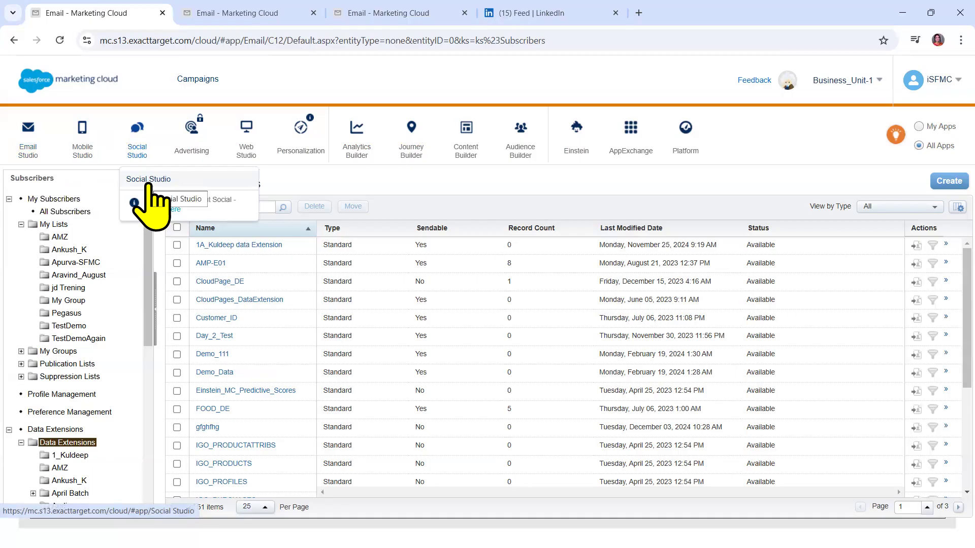
mouse_move(342, 152)
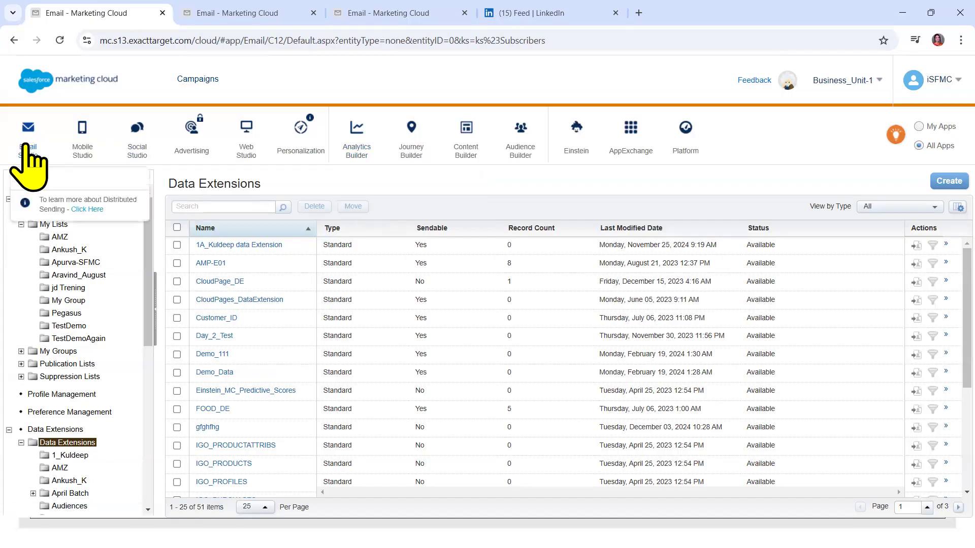
mouse_move(353, 155)
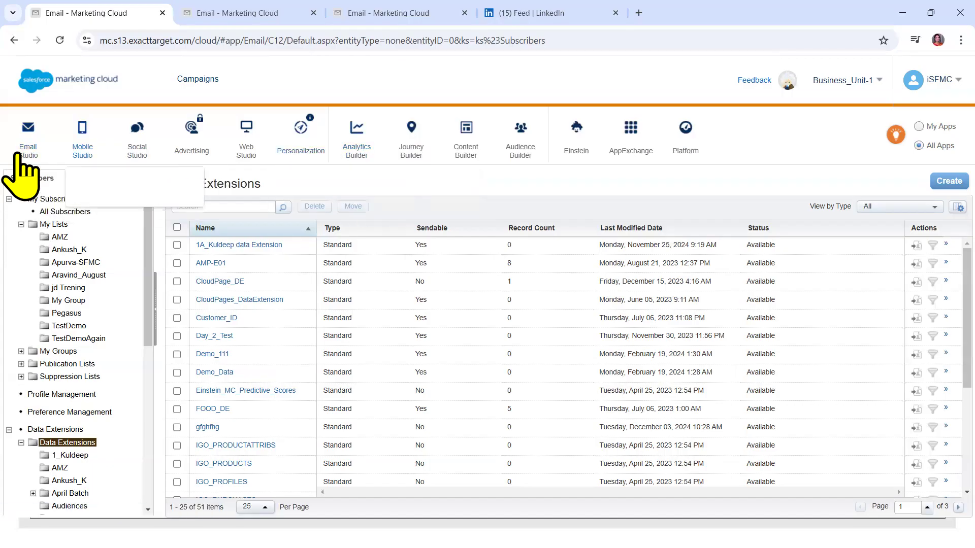
mouse_move(35, 155)
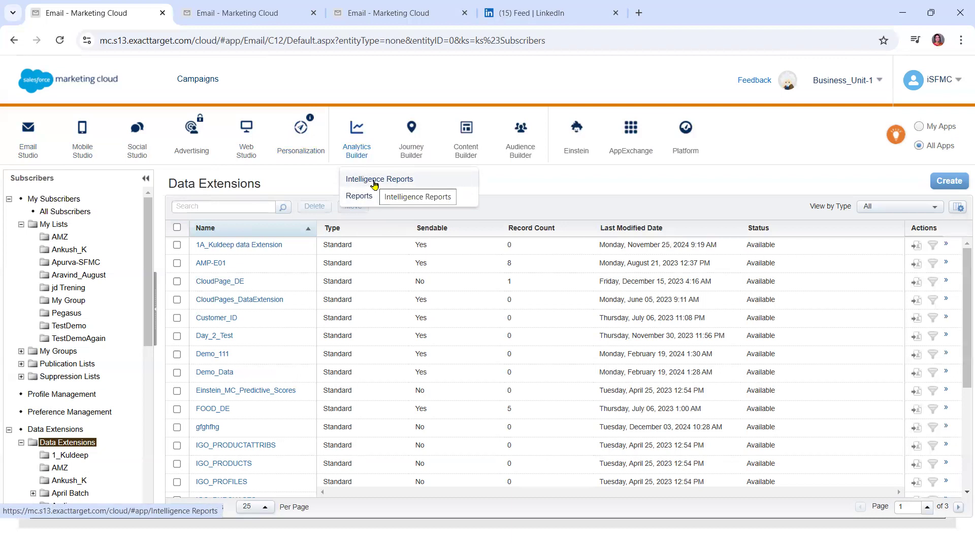
mouse_move(411, 151)
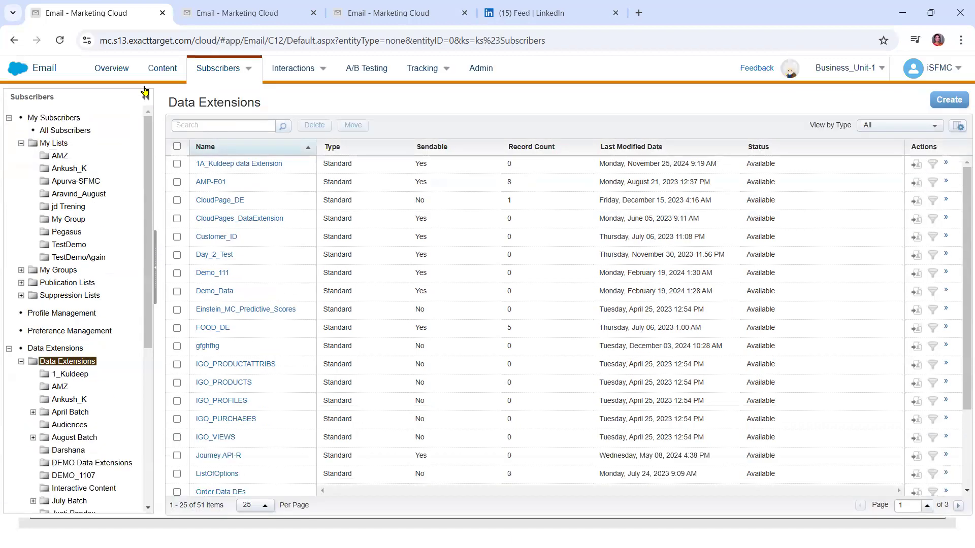
mouse_move(41, 79)
mouse_move(136, 130)
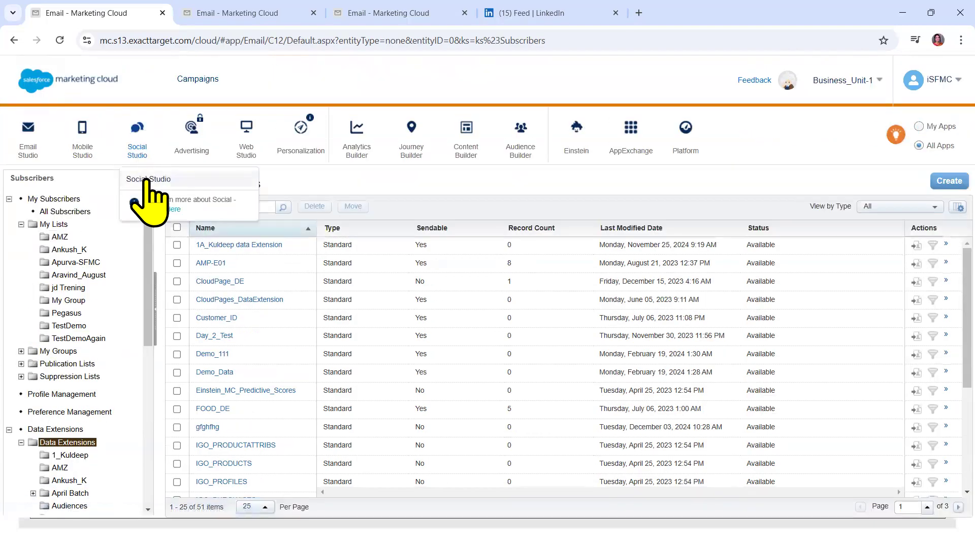
mouse_move(193, 153)
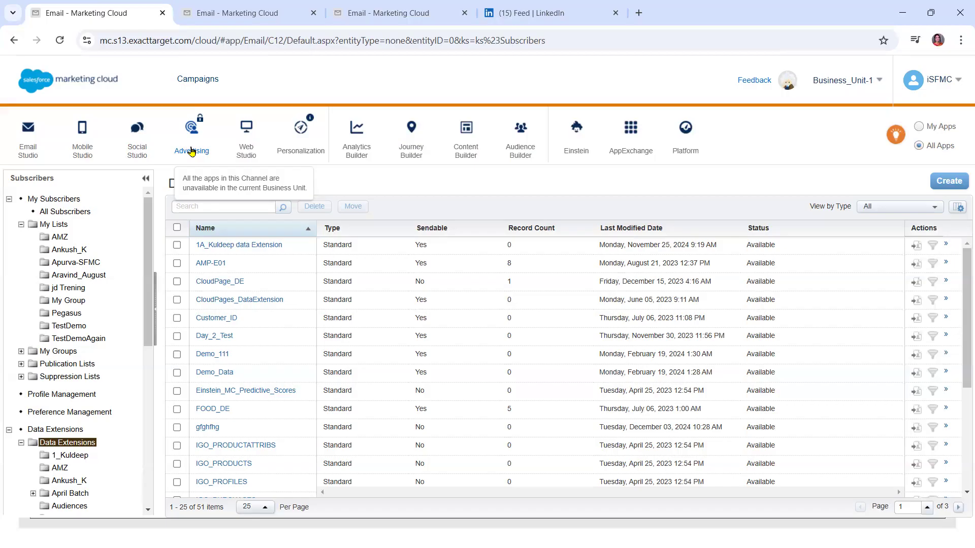
mouse_move(243, 148)
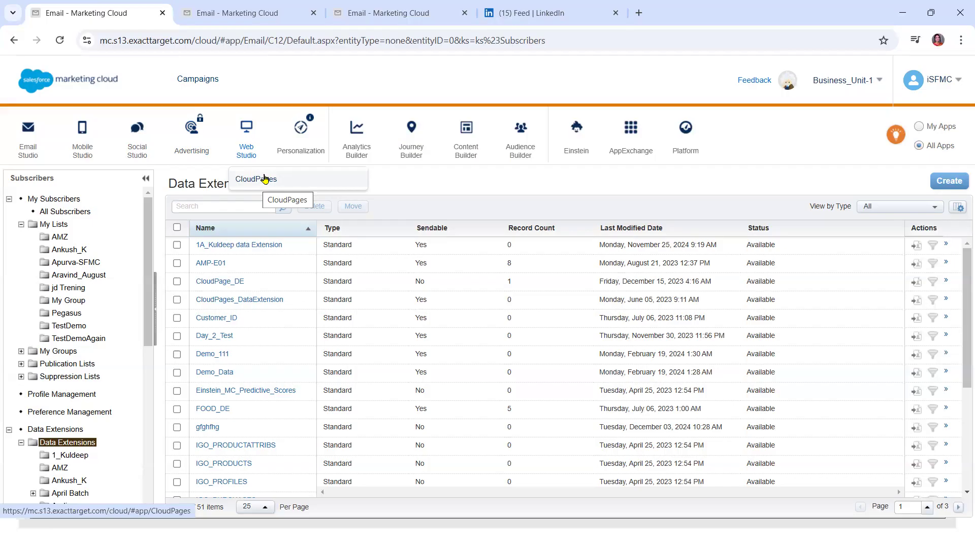
mouse_move(299, 152)
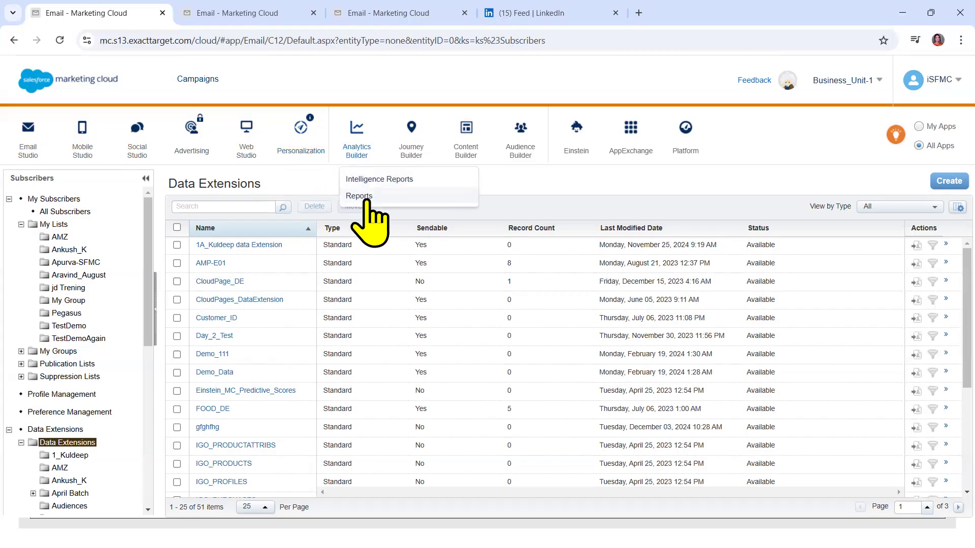
mouse_move(28, 153)
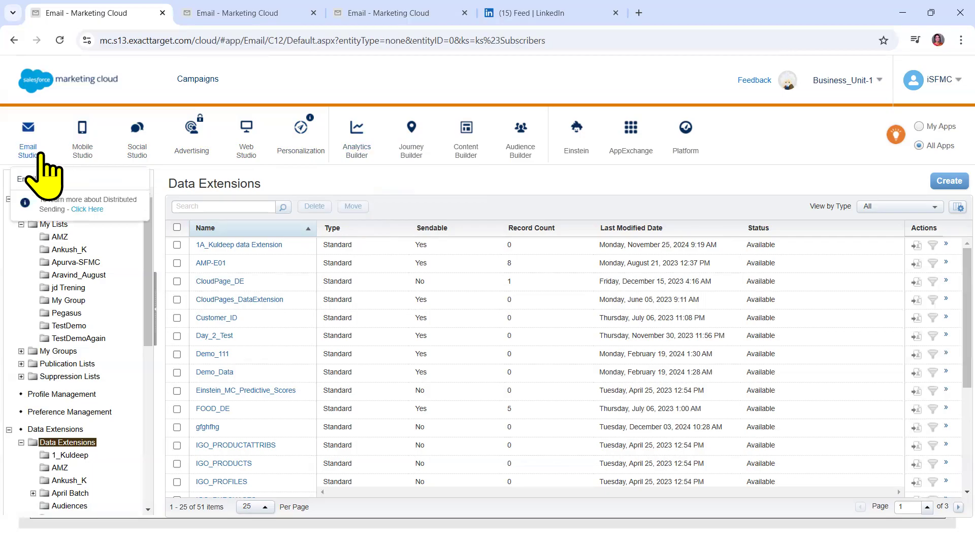
mouse_move(470, 131)
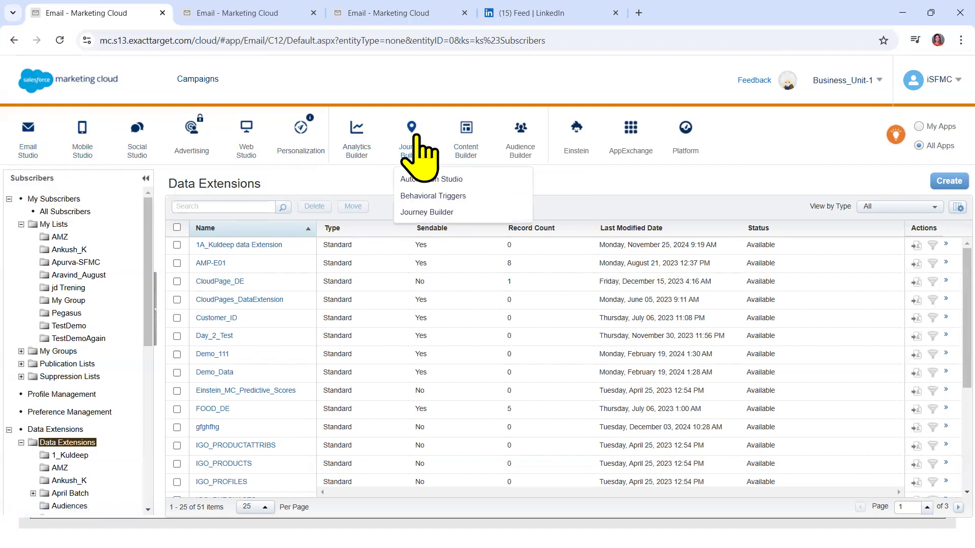
Open Content Builder, then go to Subscribers > Data Extensions to list the data extensions
click(461, 195)
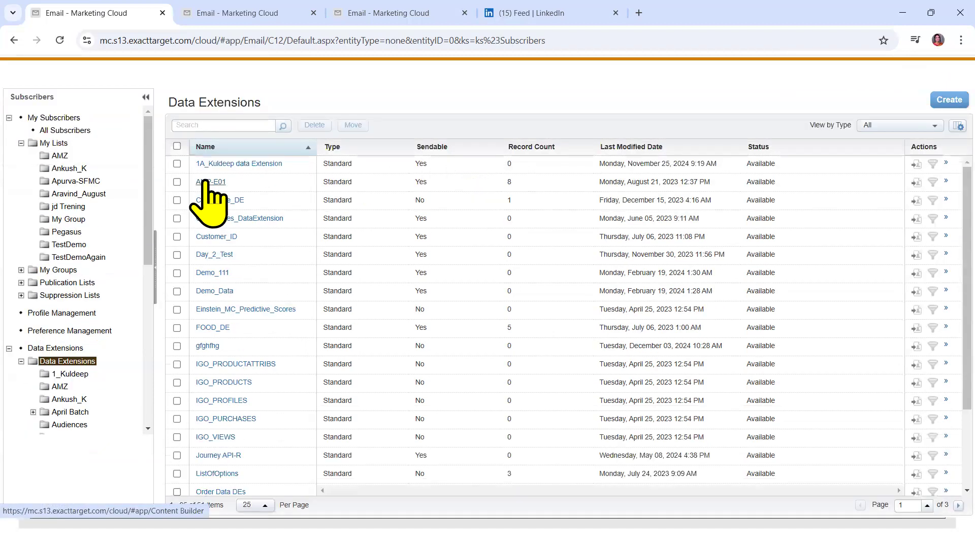
mouse_move(95, 155)
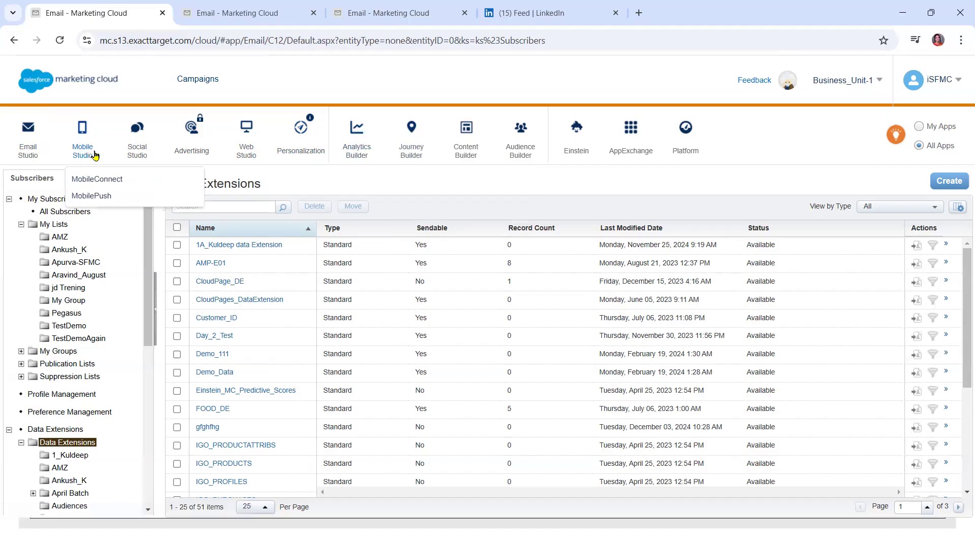
mouse_move(518, 153)
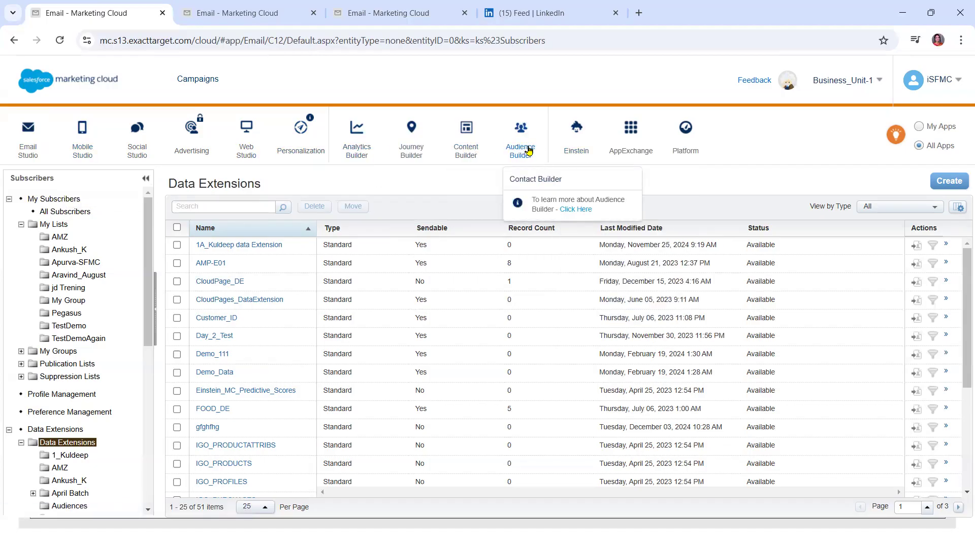
mouse_move(464, 145)
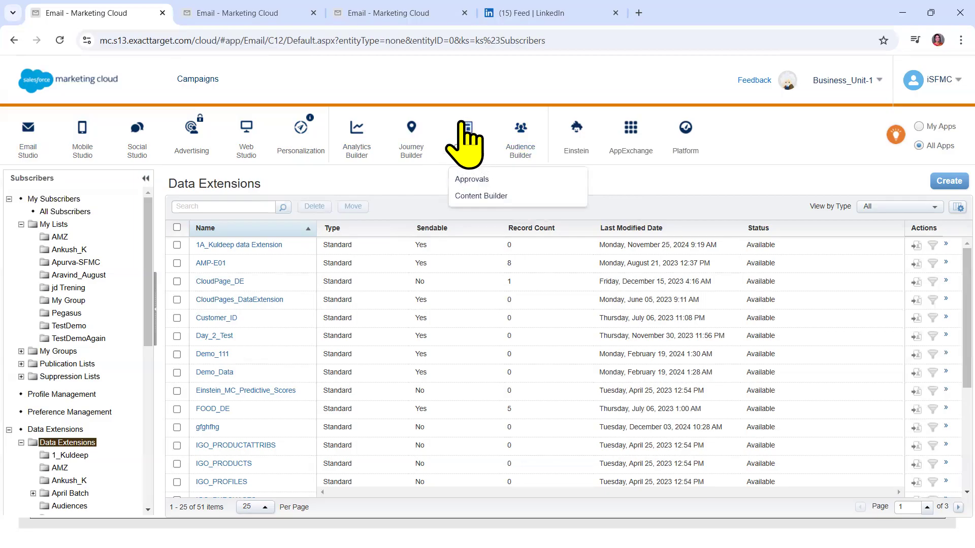
mouse_move(30, 171)
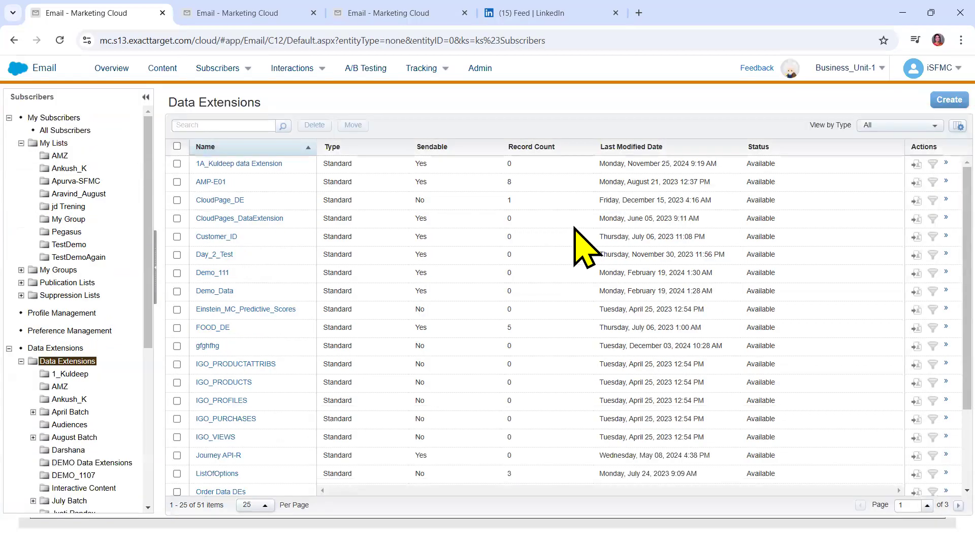
mouse_move(213, 72)
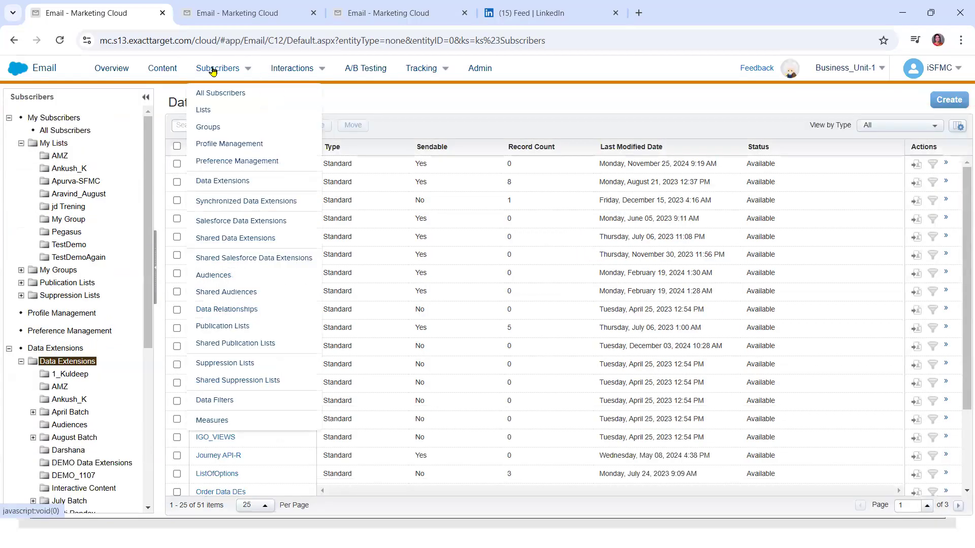
click(224, 181)
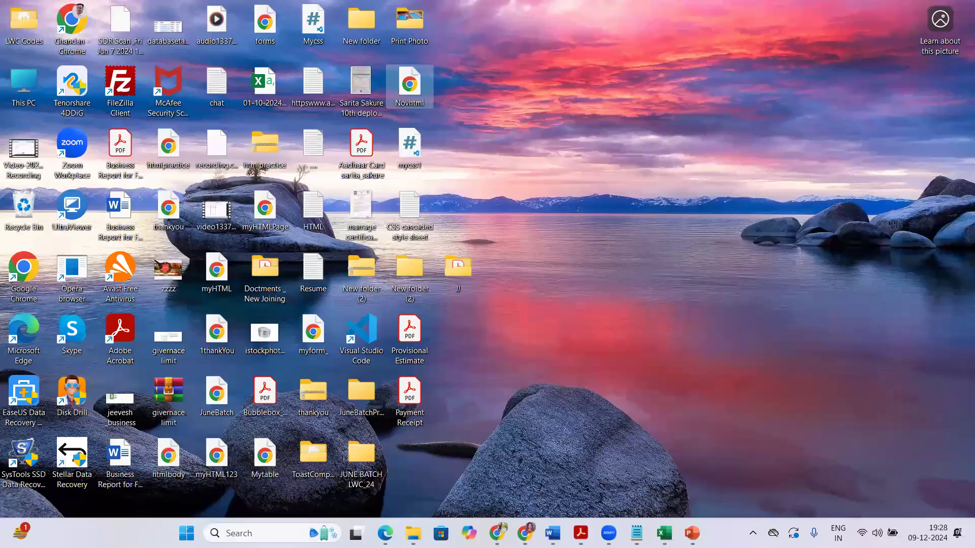
Append '::' to Pramotional Emails and add the line 'Database --- Content --- Email studio :: Email send'
click(636, 534)
click(507, 192)
click(373, 271)
text(::)
key(Return)
key(Return)
text(Dat)
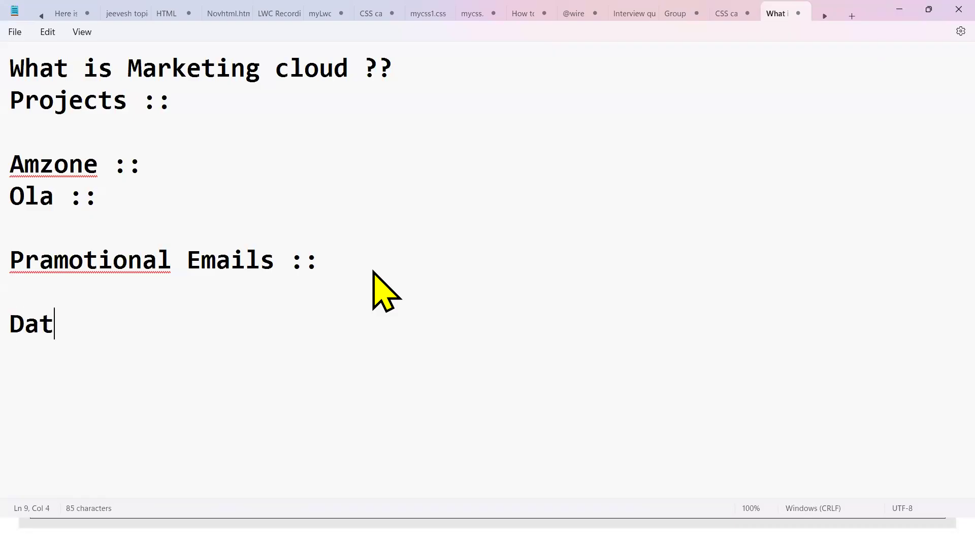
text(abase --- )
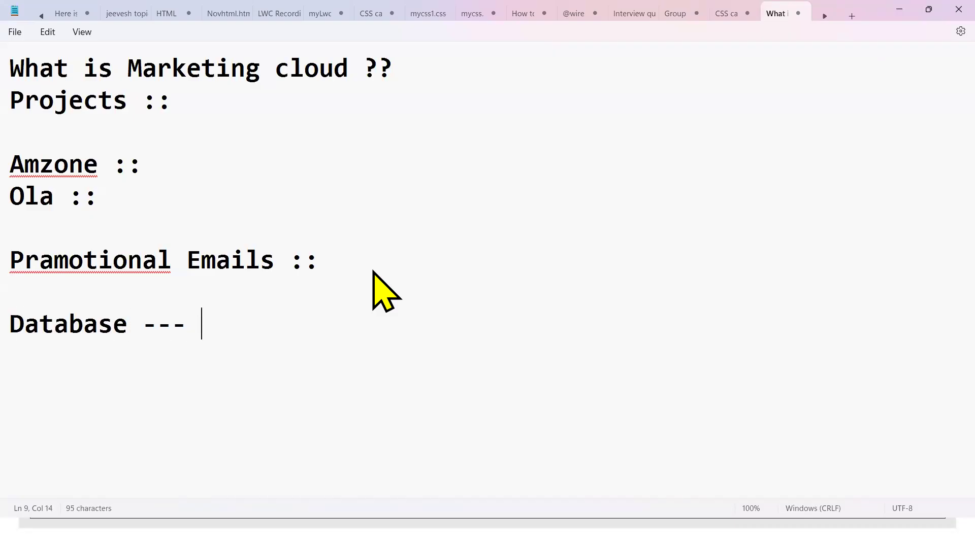
text(Content --)
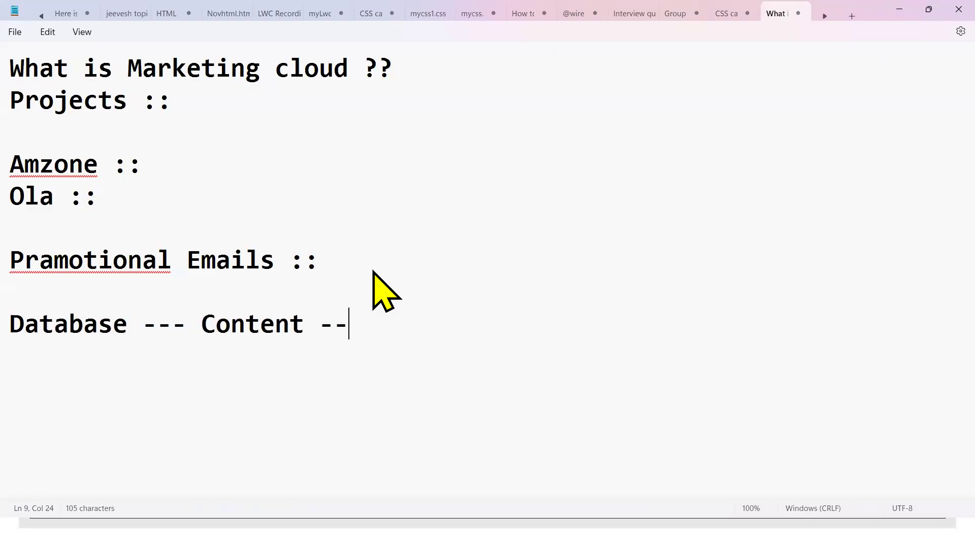
text(- Email st)
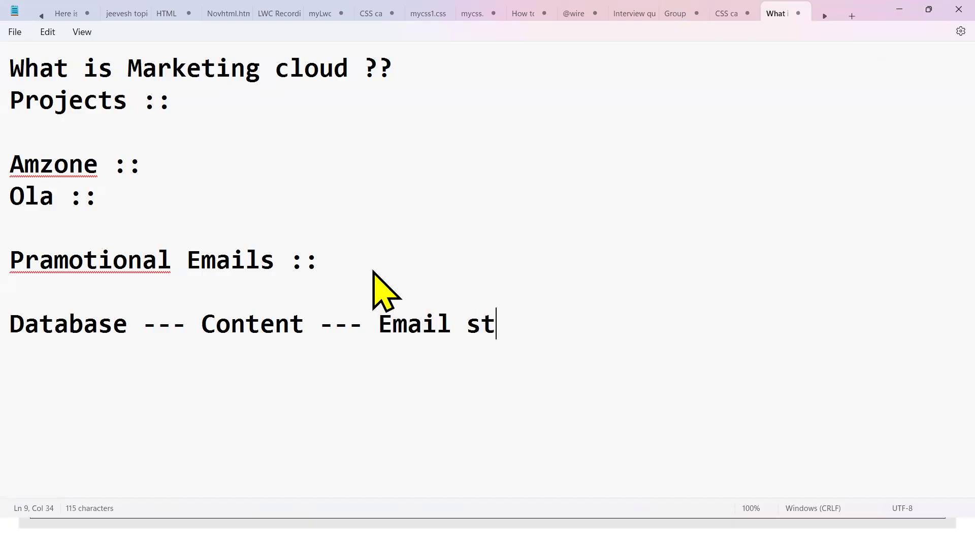
text(udio :: )
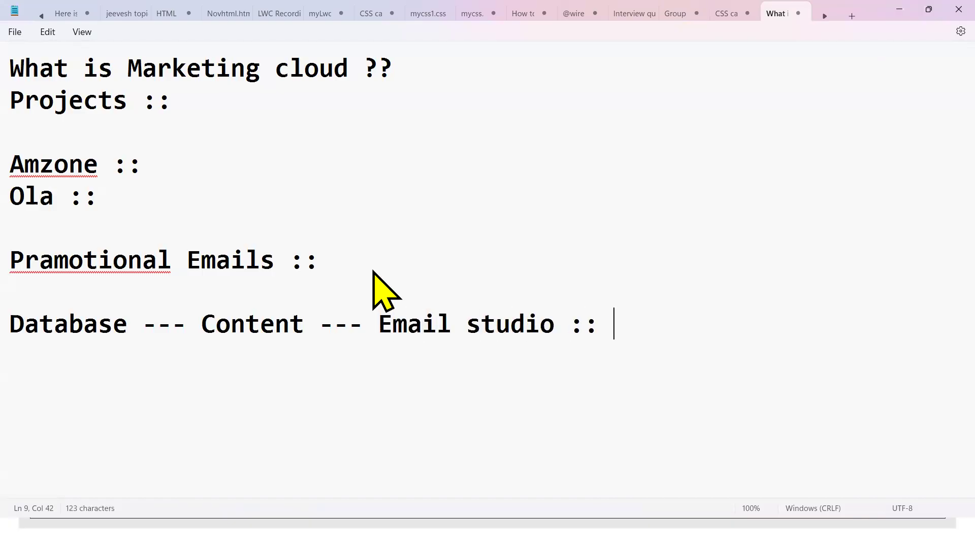
text(Email send)
drag(40, 302, 44, 308)
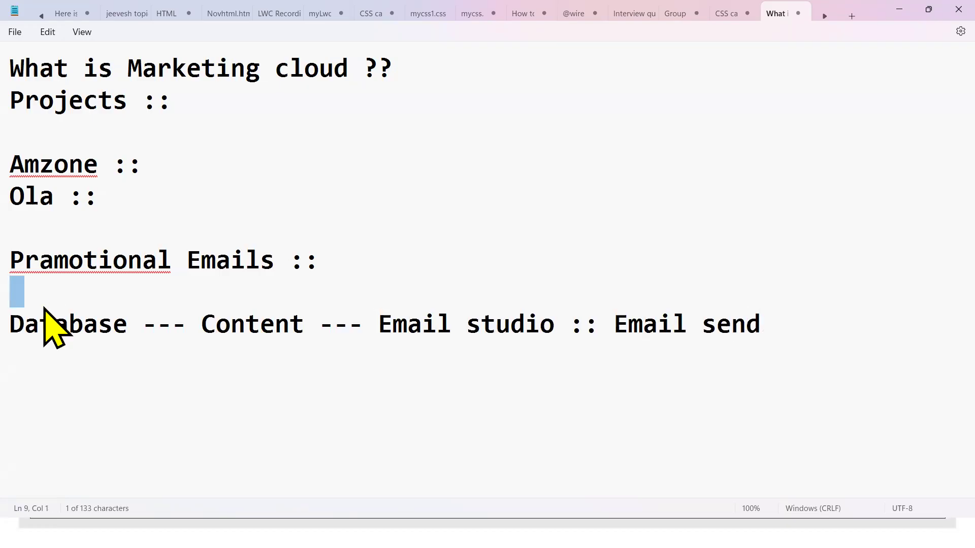
double_click(53, 323)
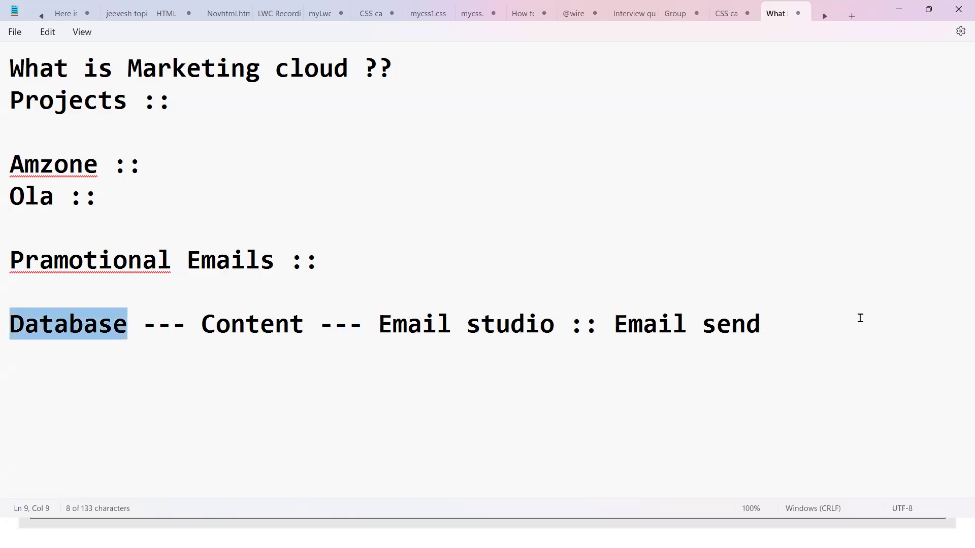
Add 'Database ::' and 'Data Extentions ::' lines below the flow
click(811, 330)
key(Return)
key(Return)
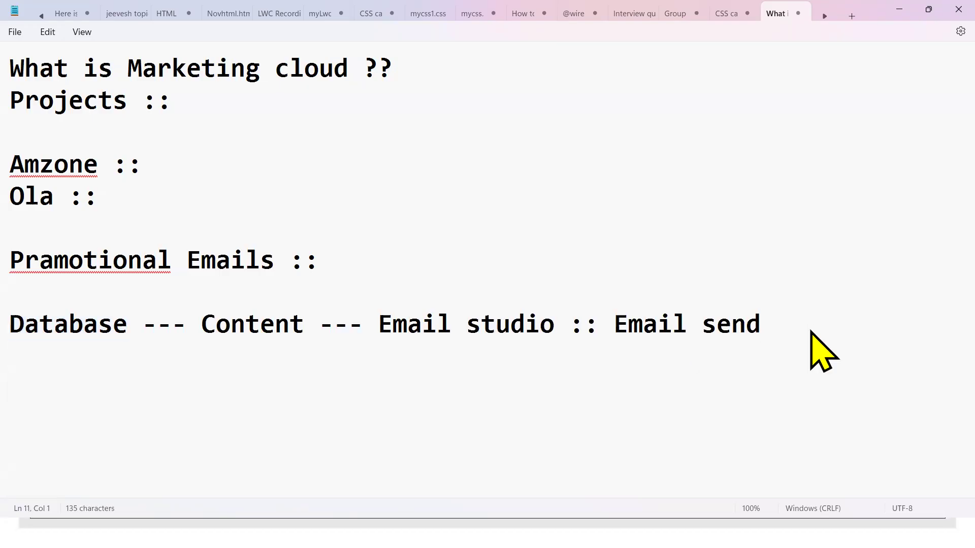
key(Up)
text(Database)
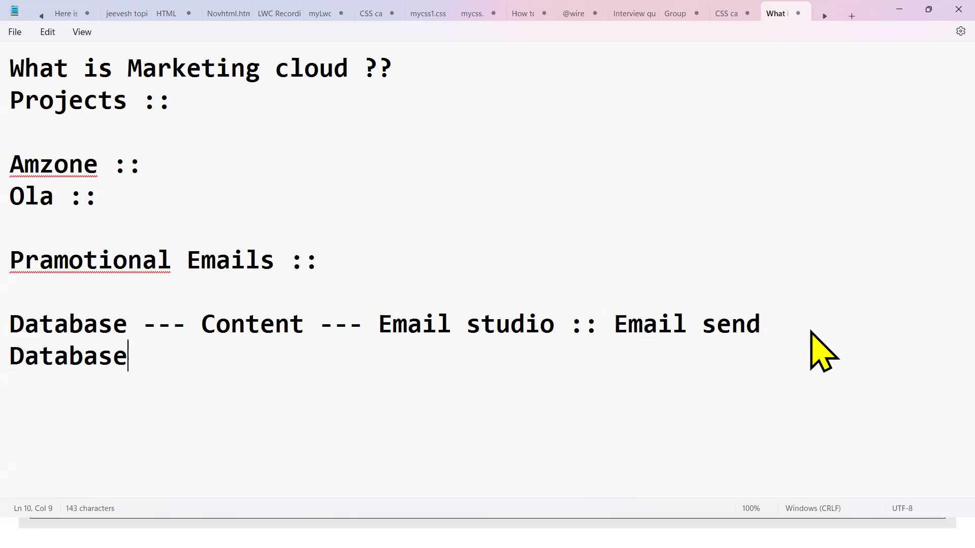
text( ::)
key(Return)
text(Data Ex)
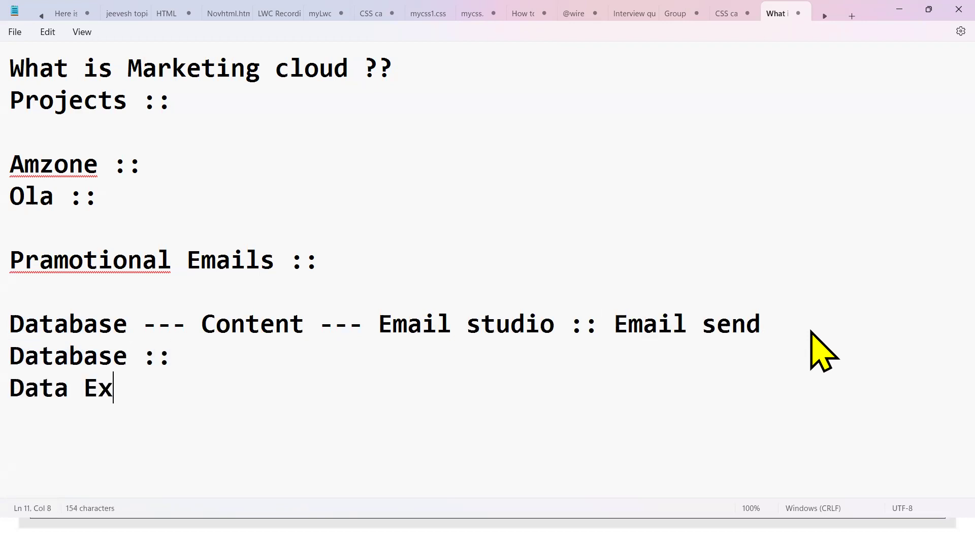
text(tentions ::)
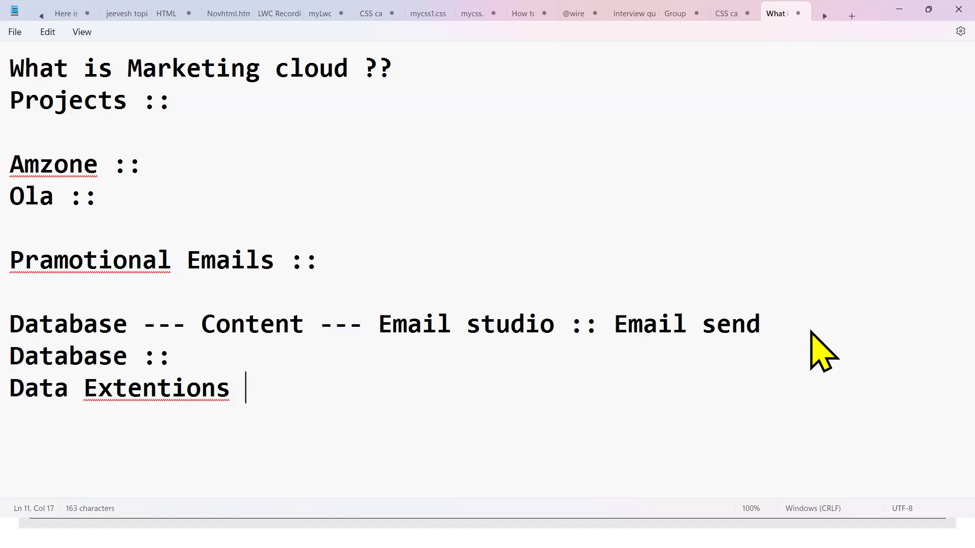
key(Return)
Correct 'Extentions' to 'Extensions', append 'Database ::' to that line, and minimise the notes
click(156, 388)
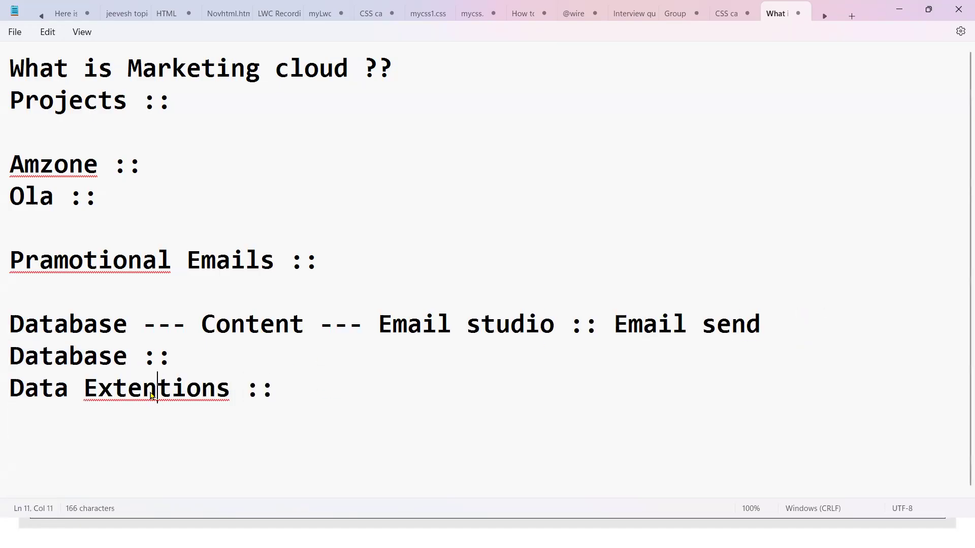
click(127, 424)
click(292, 400)
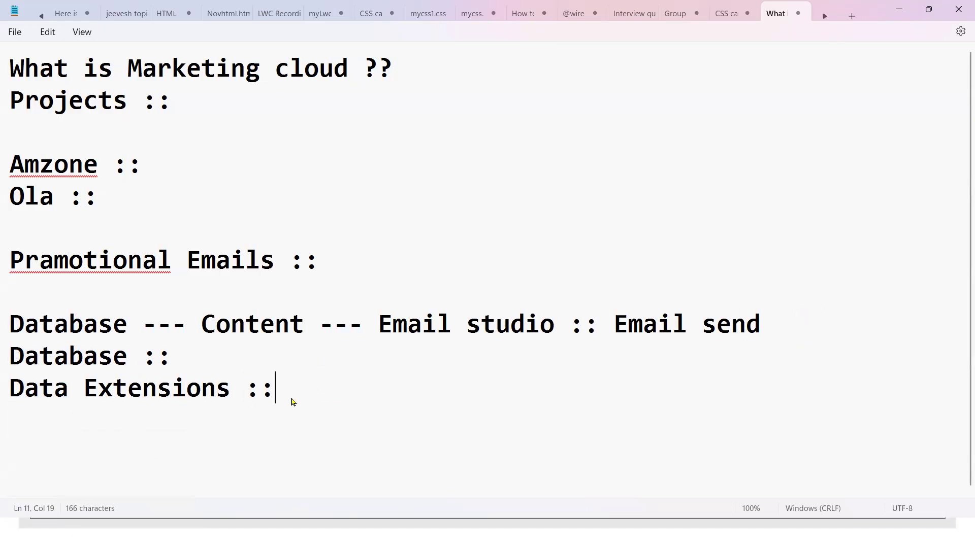
drag(292, 401, 2, 401)
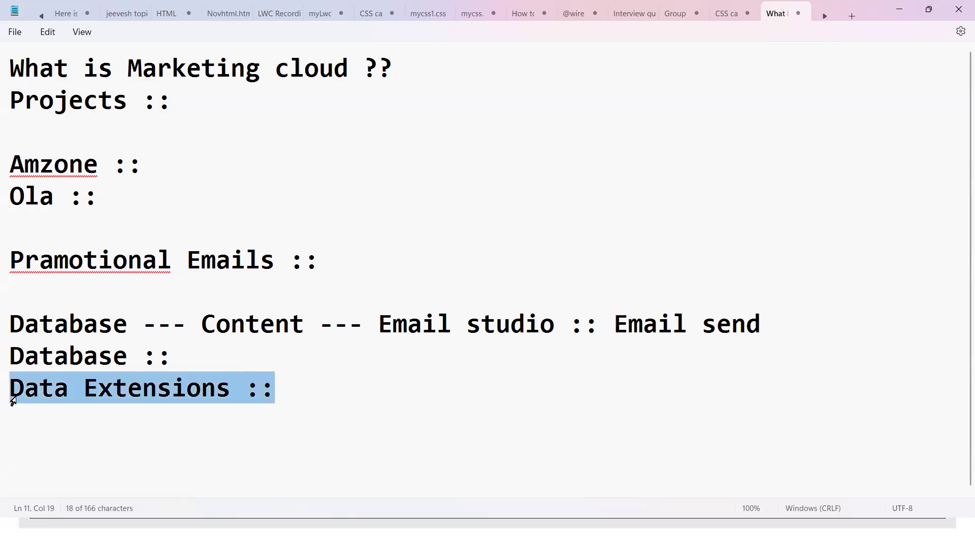
click(318, 402)
text(Database ::)
key(Return)
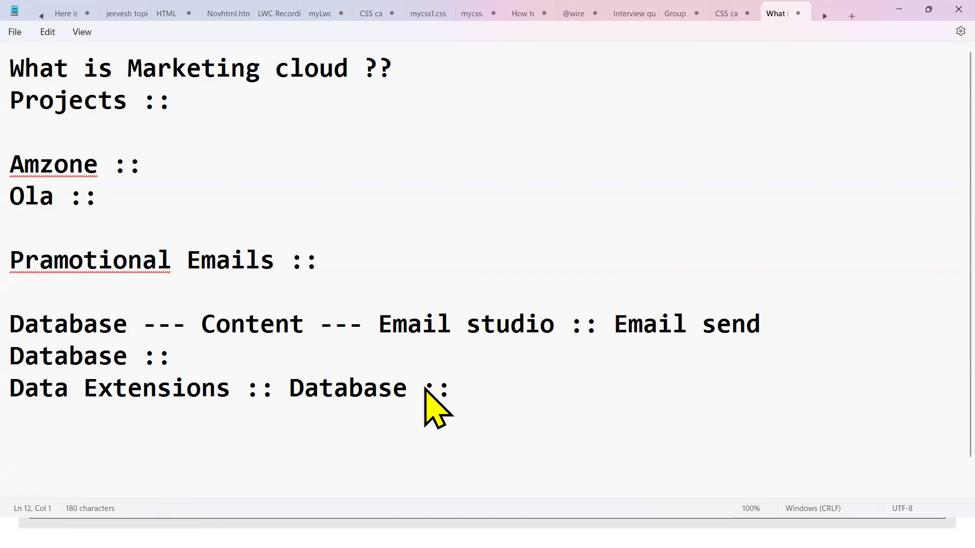
key(super+d)
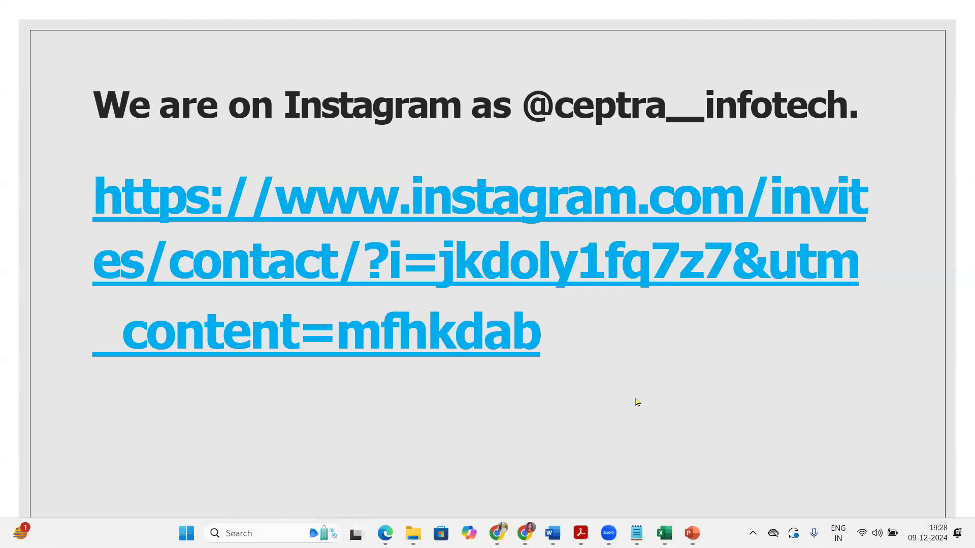
Switch to the StudentDE_9dec workbook and widen the First_Name and Phone columns
mouse_move(664, 534)
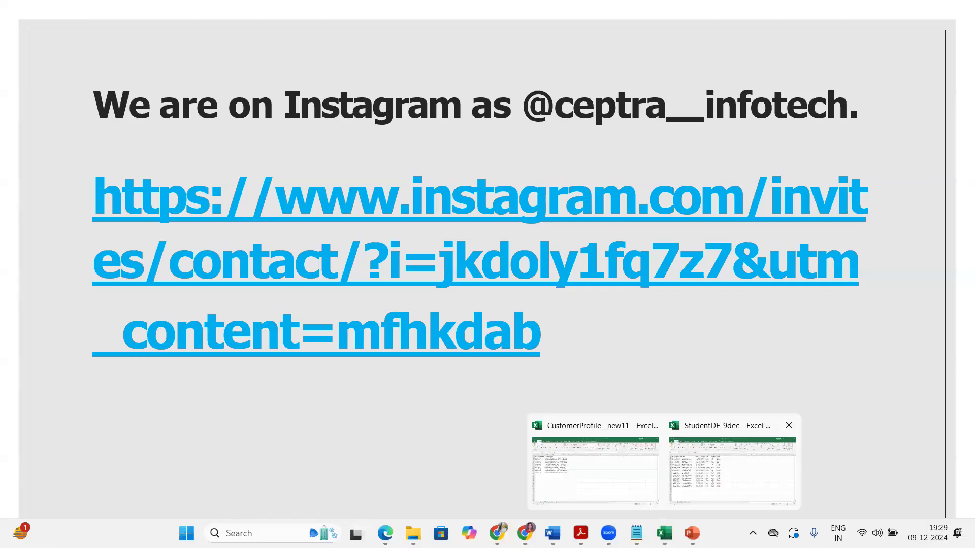
key(alt+Tab)
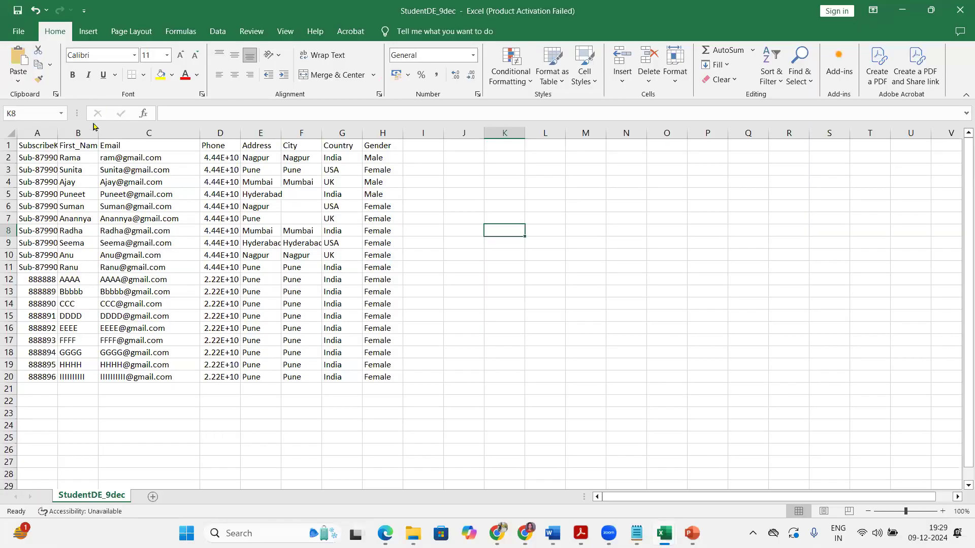
drag(134, 138, 77, 363)
click(76, 352)
click(90, 231)
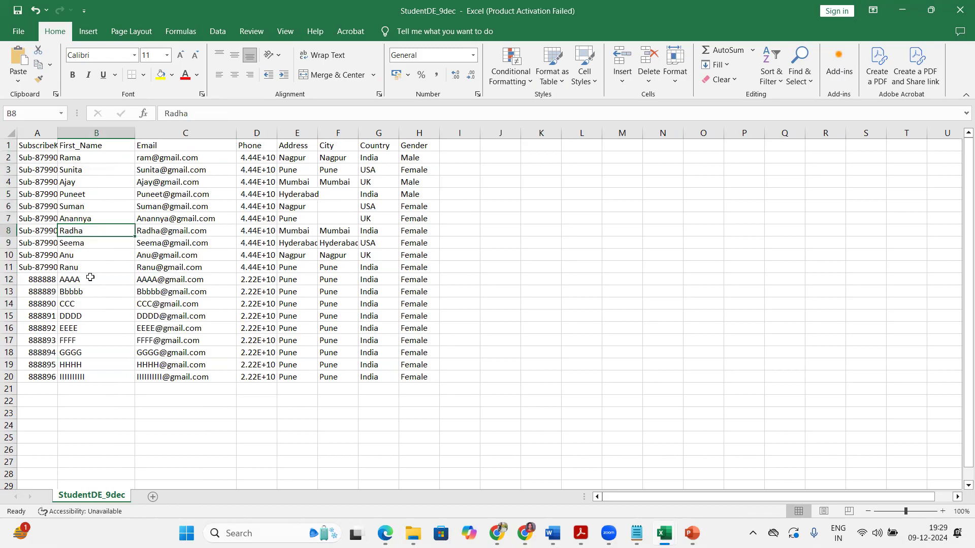
click(94, 184)
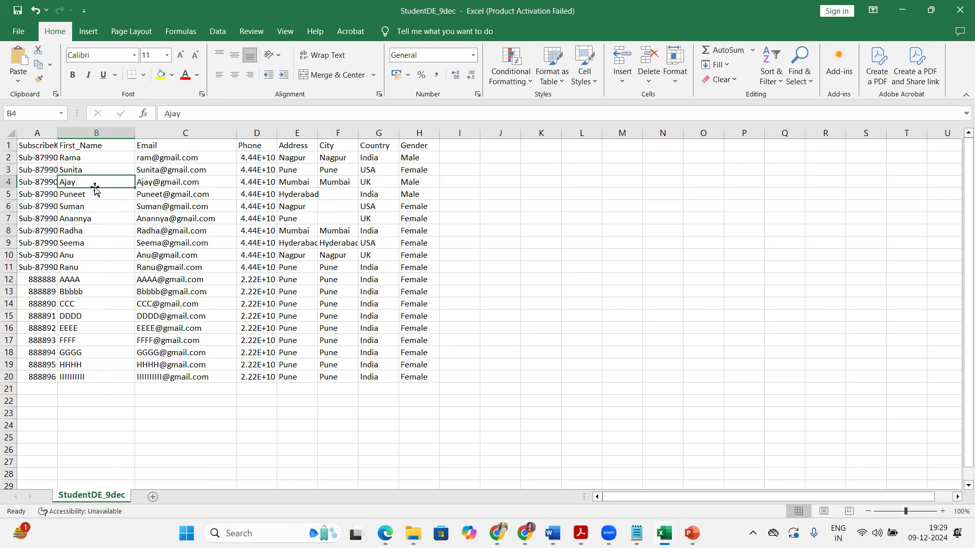
drag(277, 133, 339, 133)
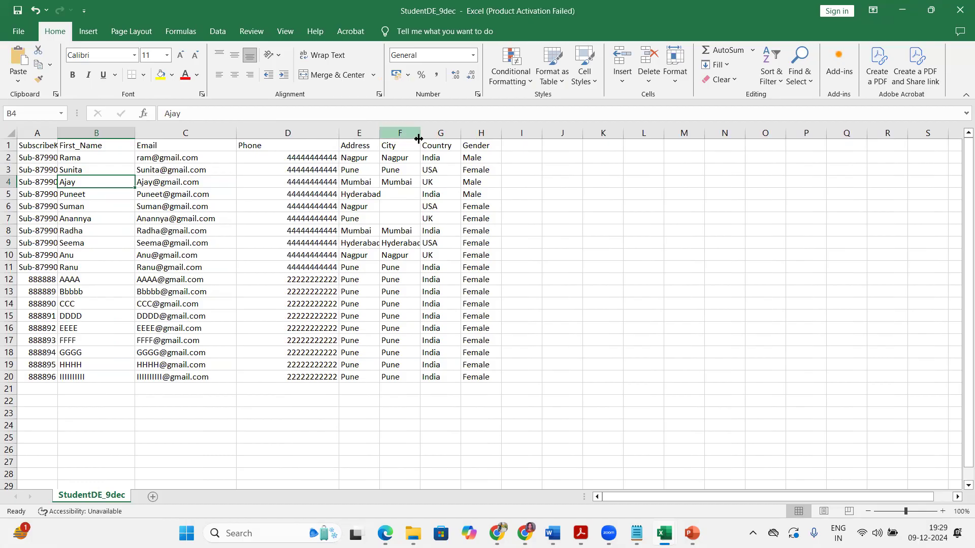
click(405, 181)
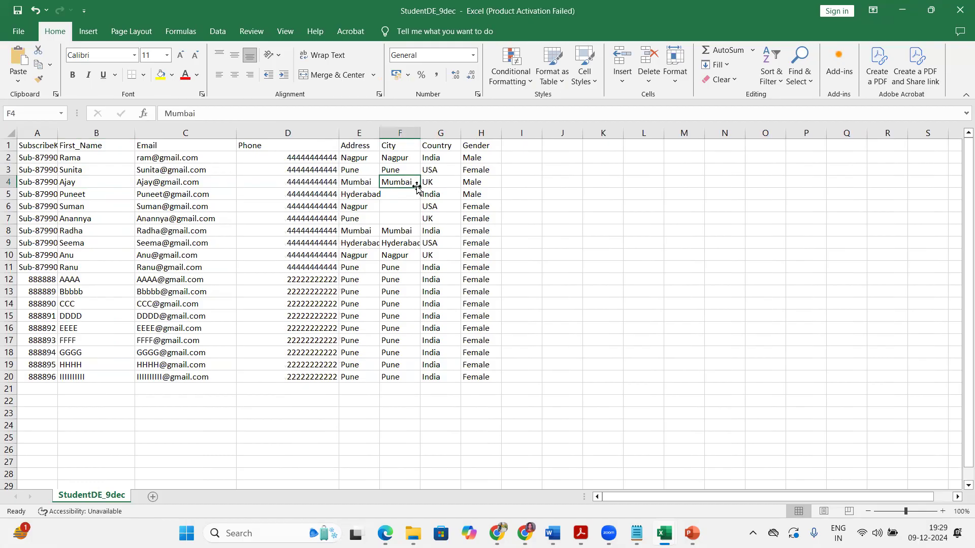
Fill Mumbai down the City column to row 7, enter Sub-387658 in A2, and autofit column A
drag(419, 186, 418, 226)
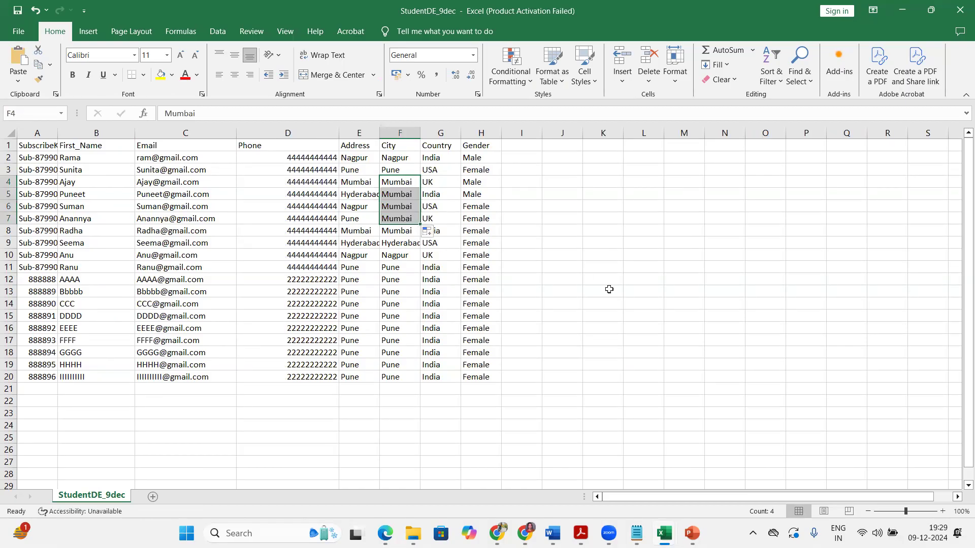
click(557, 300)
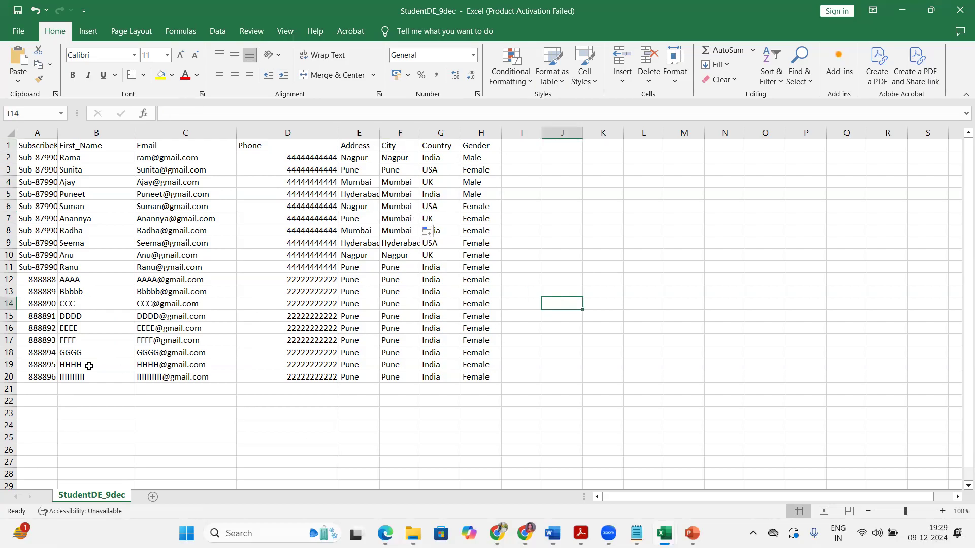
click(42, 158)
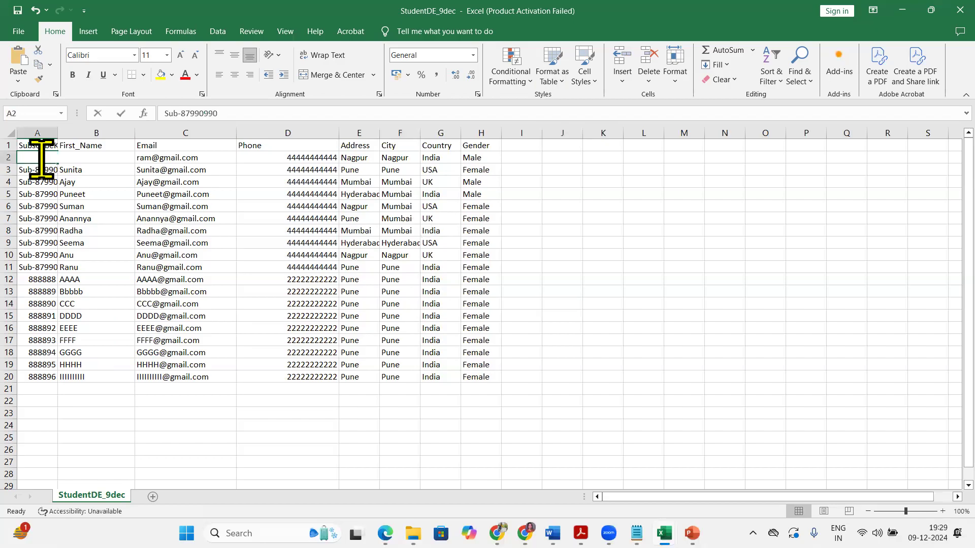
text(Sub-387658)
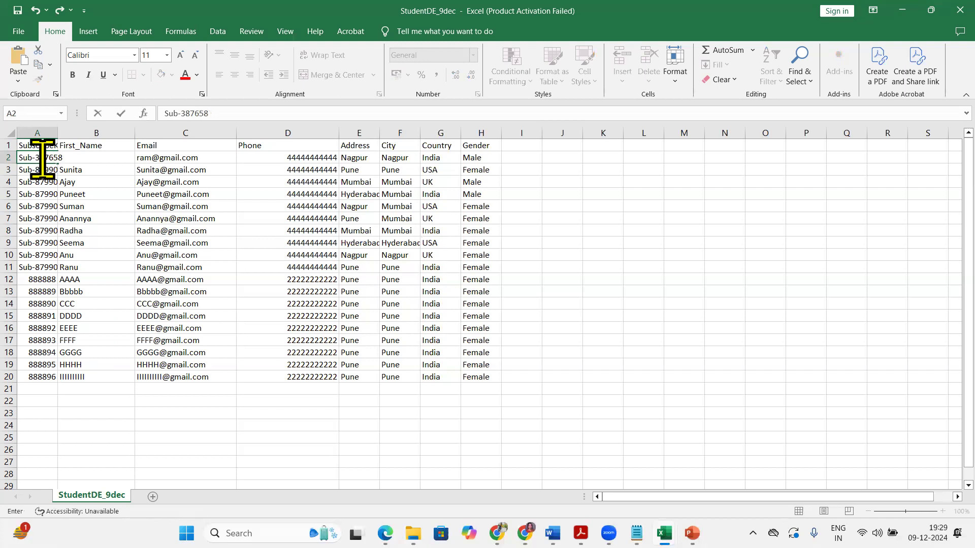
drag(34, 159, 71, 161)
click(47, 217)
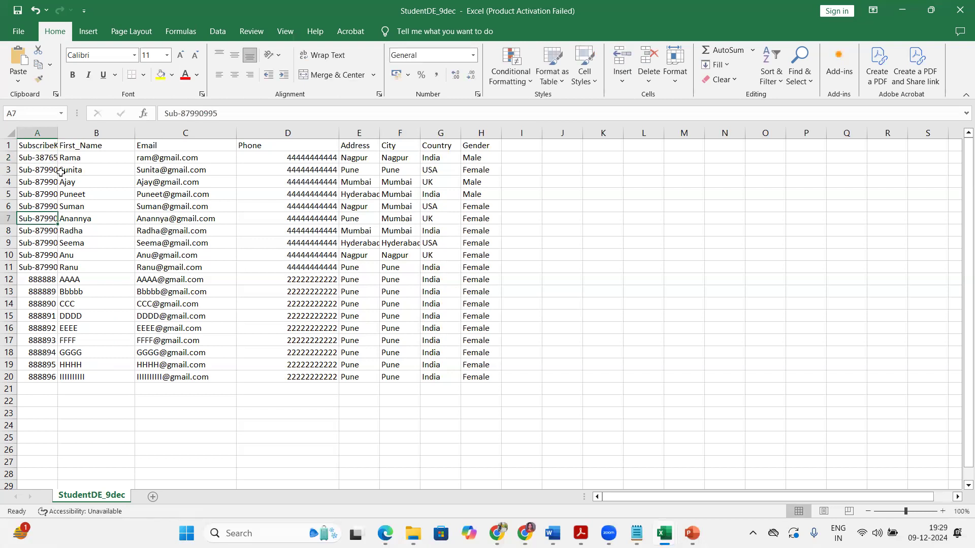
double_click(53, 136)
Put Sub-387659 in A3 by copying A2 and editing the last digit, then select A2:A3 as a pattern
click(61, 170)
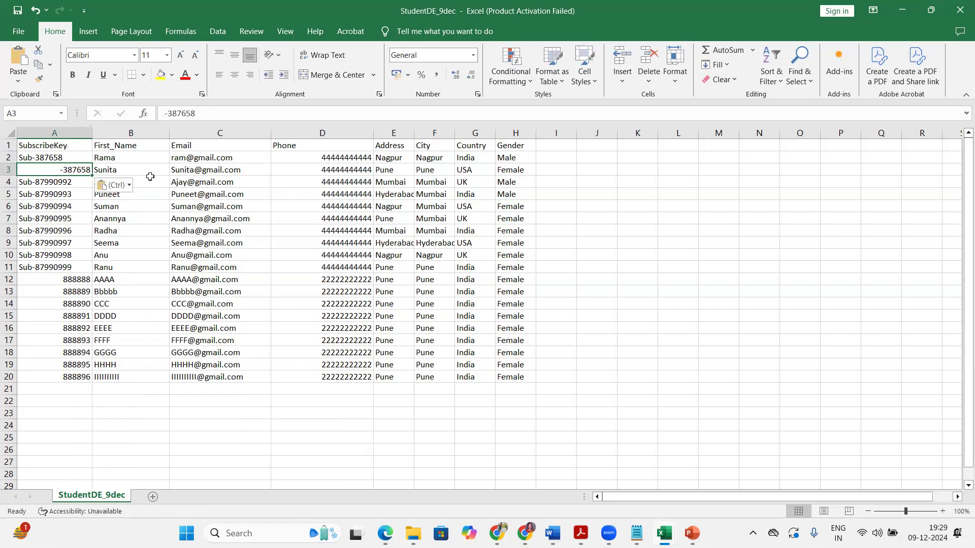
click(77, 191)
click(72, 168)
click(203, 113)
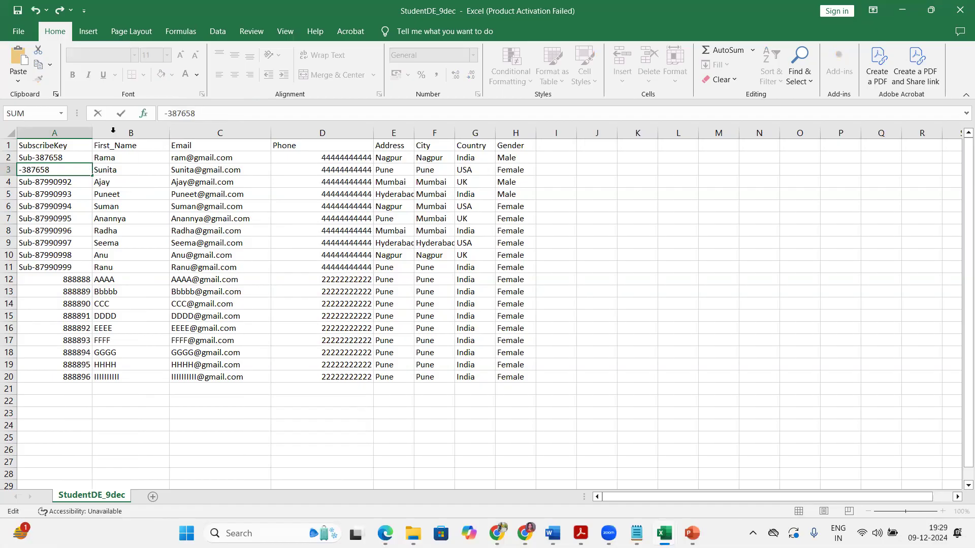
click(64, 146)
click(67, 161)
key(ctrl+c)
click(45, 171)
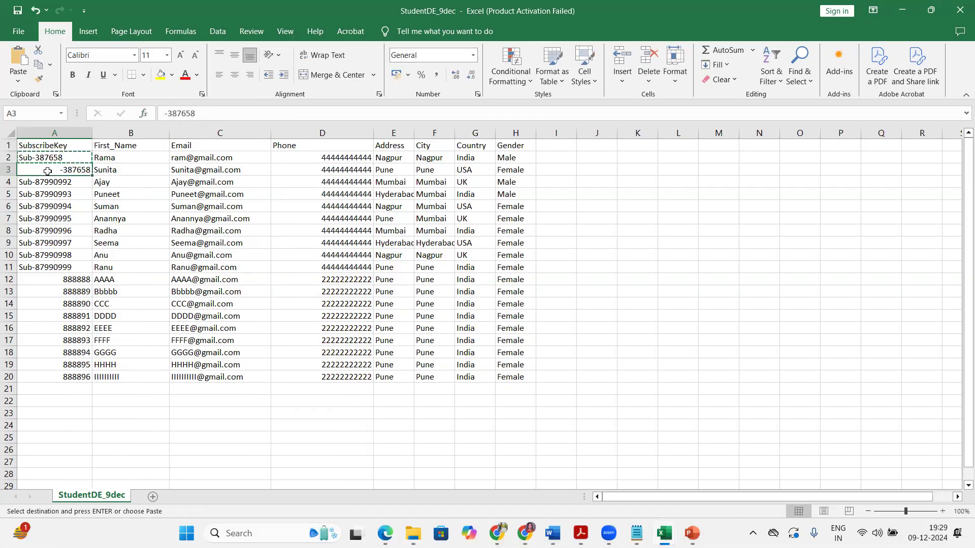
key(ctrl+v)
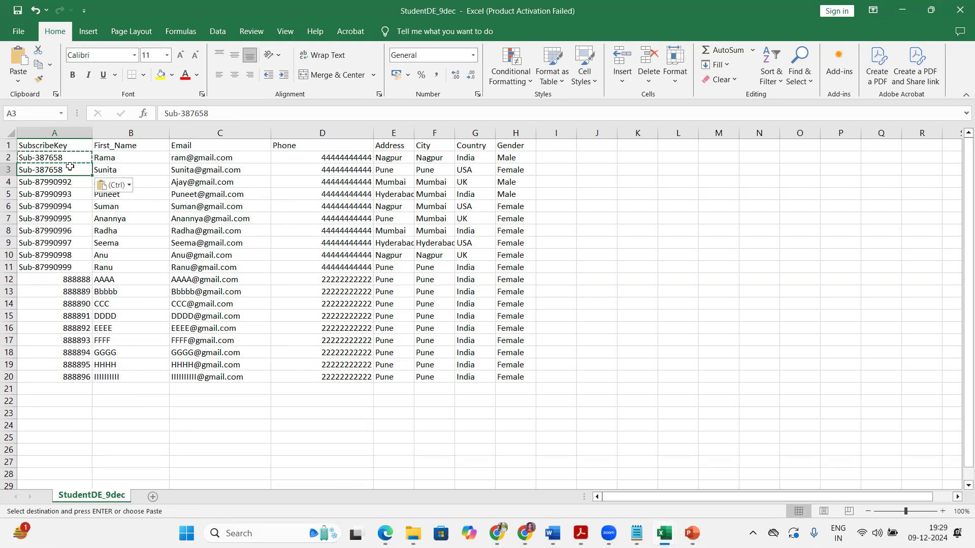
double_click(78, 170)
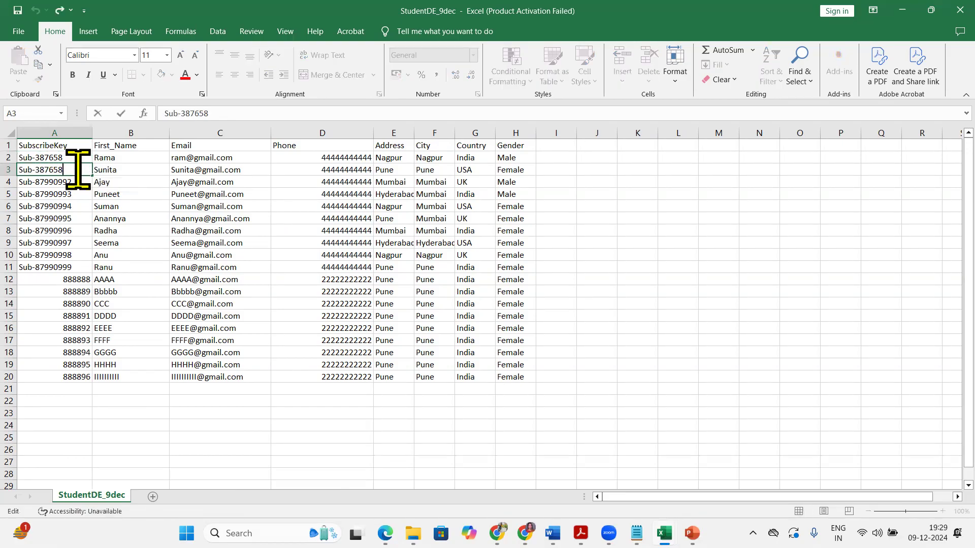
key(BackSpace)
text(9)
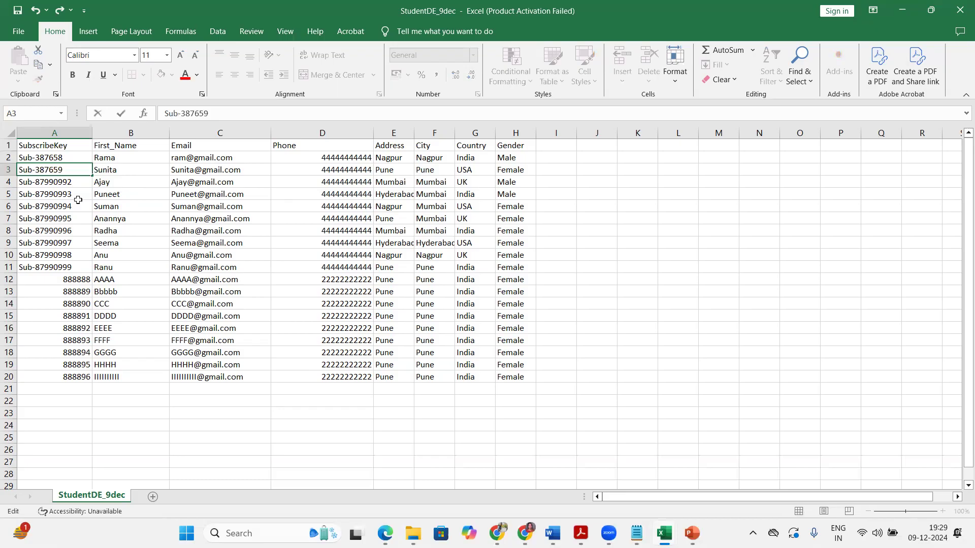
click(76, 197)
drag(73, 154, 100, 380)
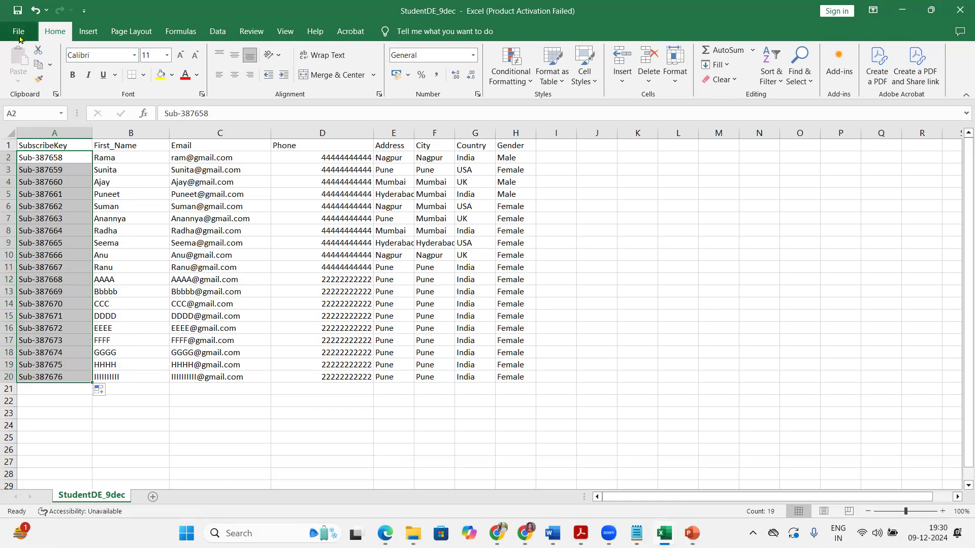
Save the workbook as CSV (Comma delimited) named StudentDE_9dec_DecBatch in the November Batch folder
click(18, 31)
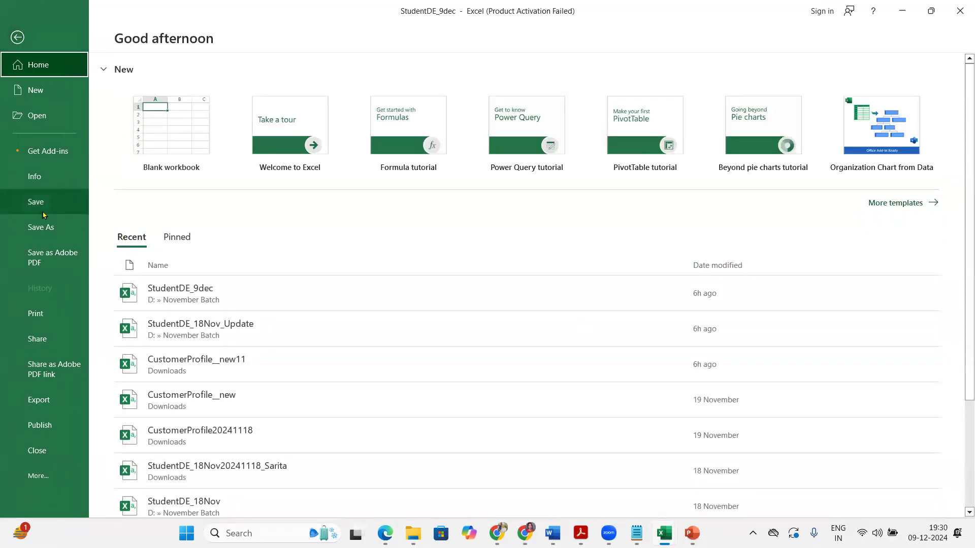
click(49, 228)
click(406, 153)
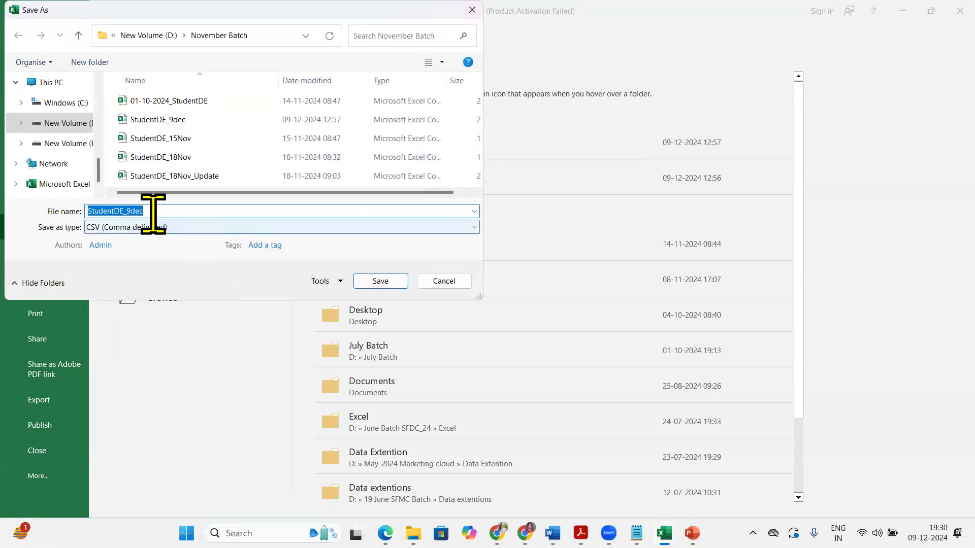
click(152, 211)
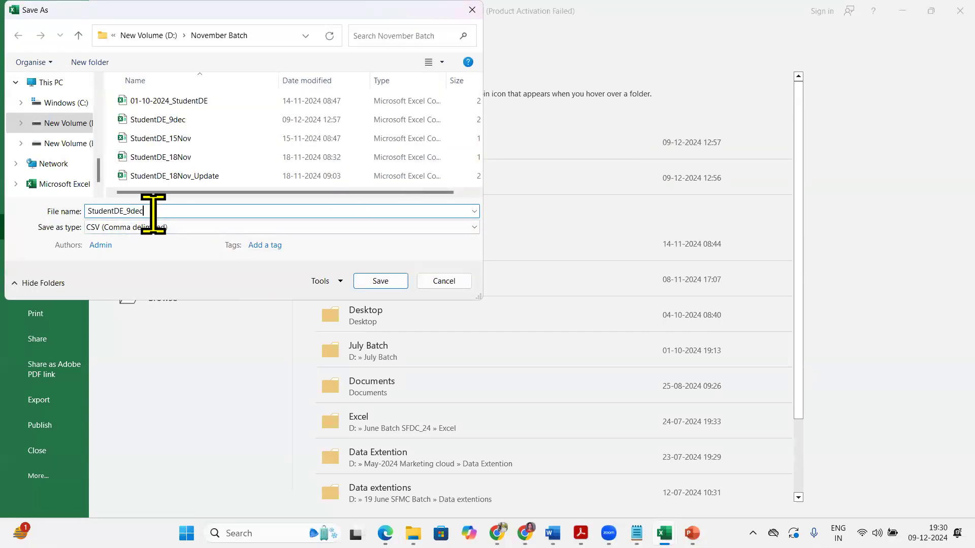
click(323, 233)
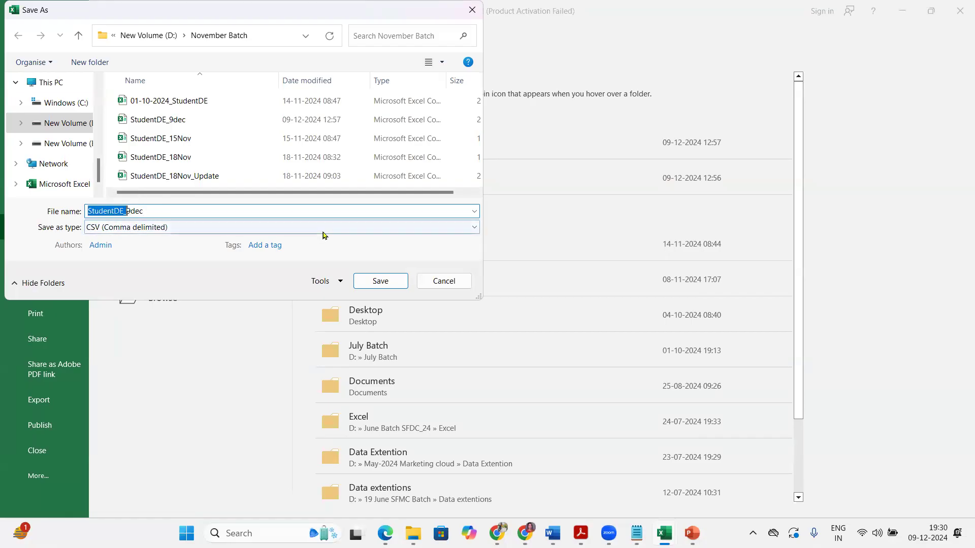
key(Right)
key(Right)
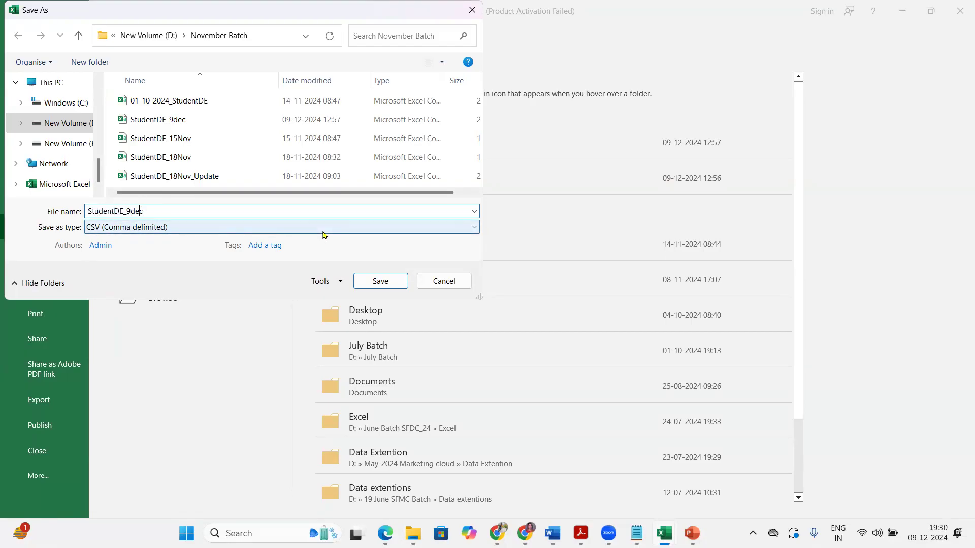
text(_DecBatch)
click(163, 228)
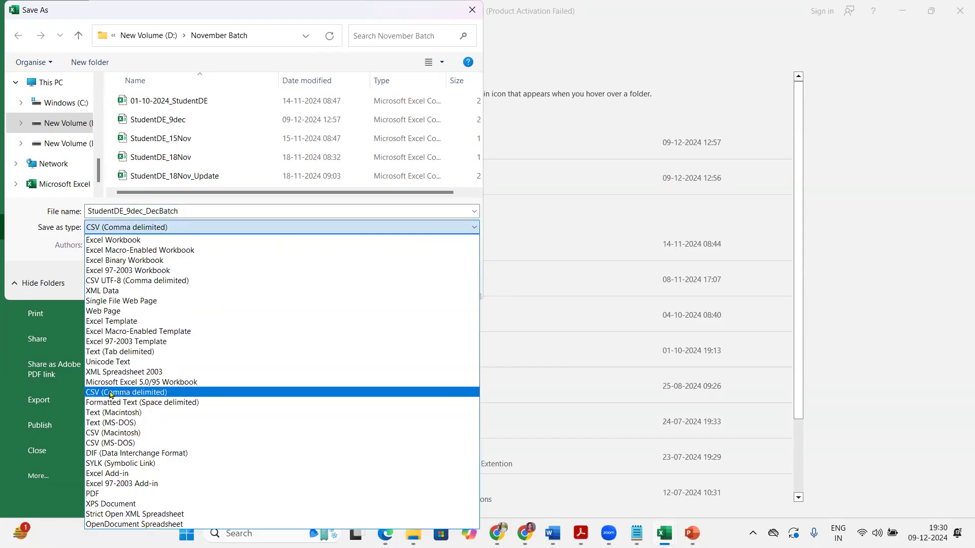
click(139, 241)
click(175, 224)
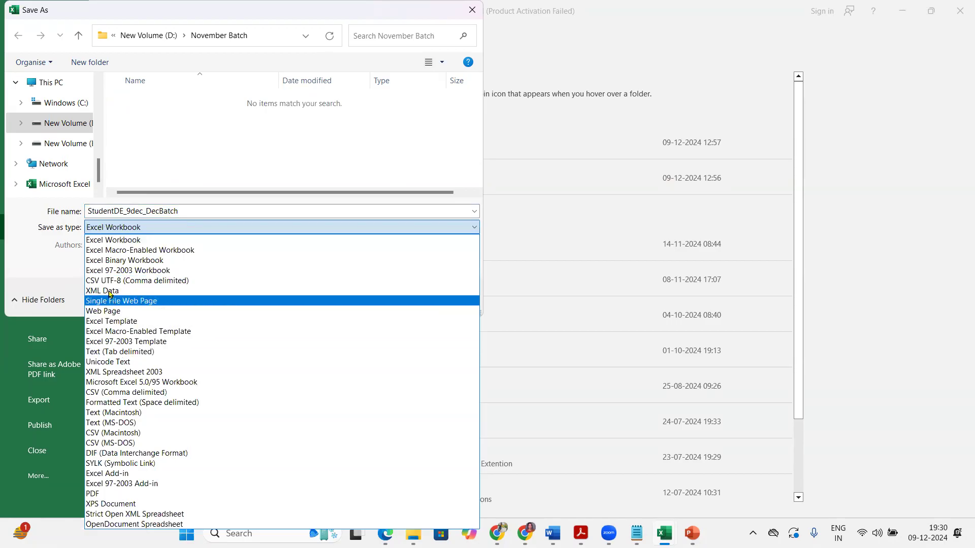
click(118, 395)
click(380, 283)
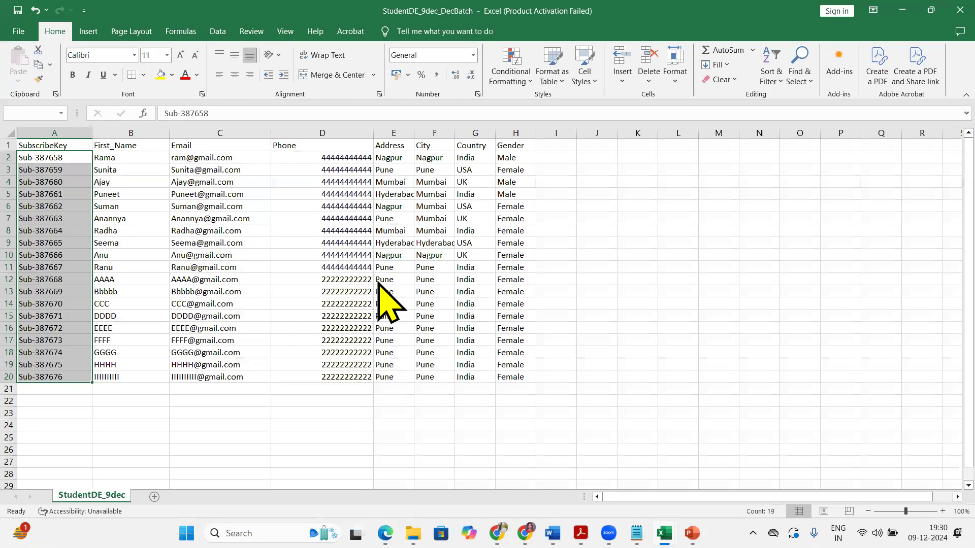
click(441, 303)
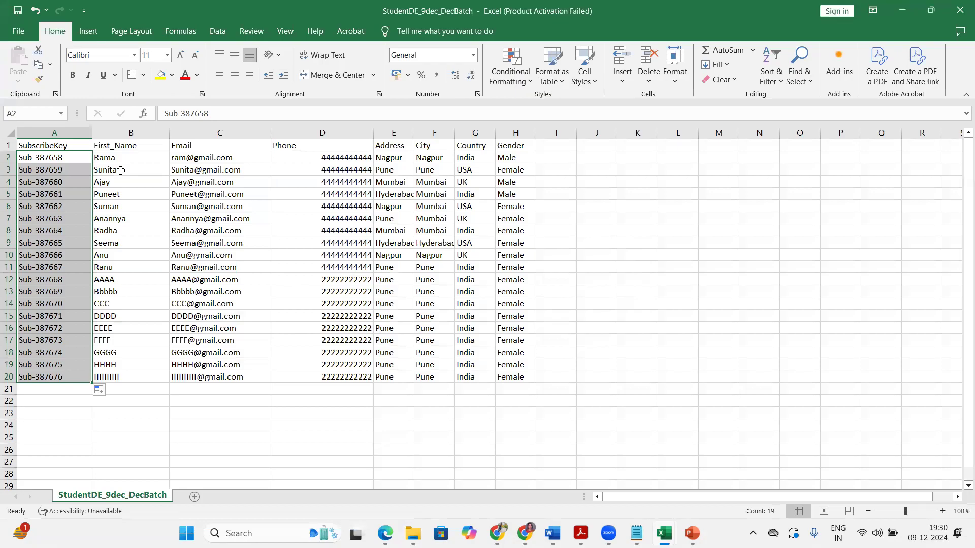
Check the header cells SubscribeKey through Gender and resave, keeping the CSV format
click(65, 131)
click(144, 131)
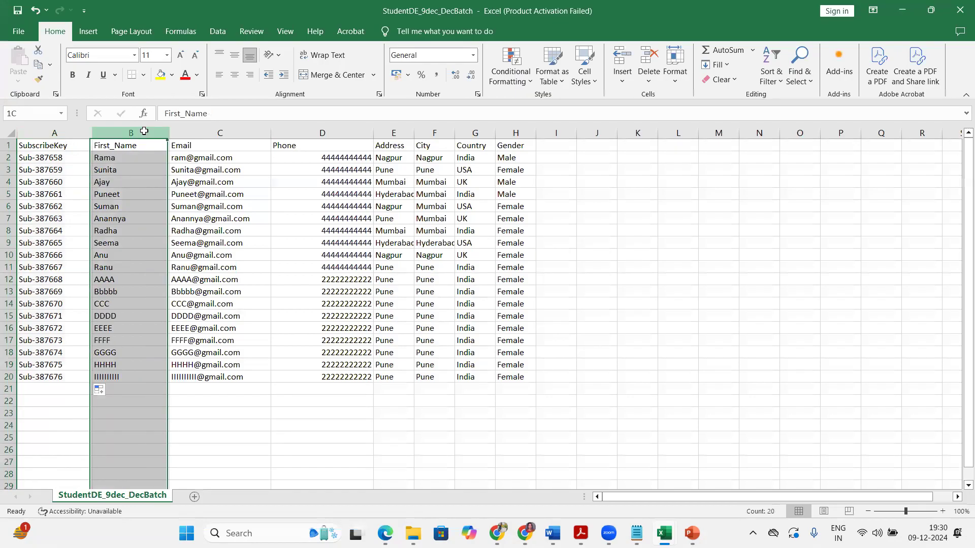
click(194, 133)
click(300, 145)
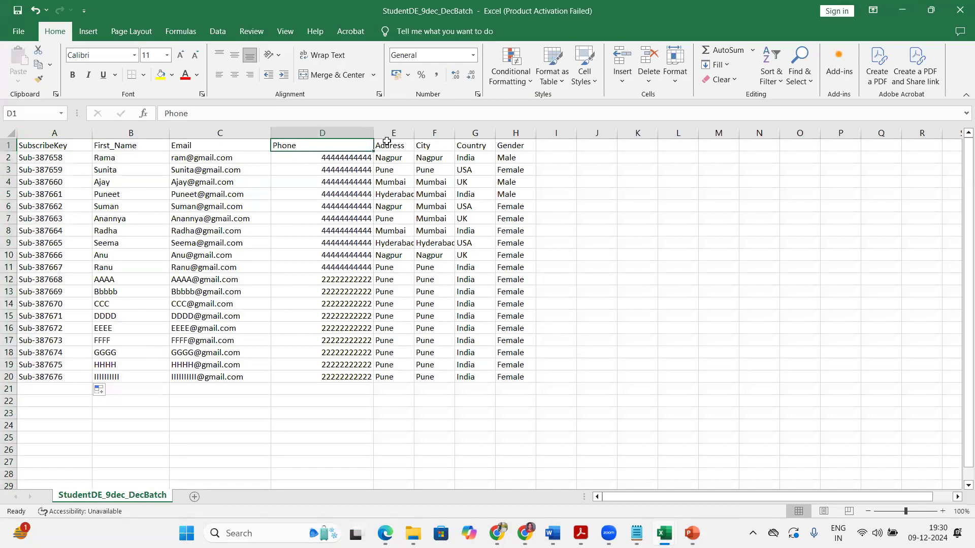
click(525, 144)
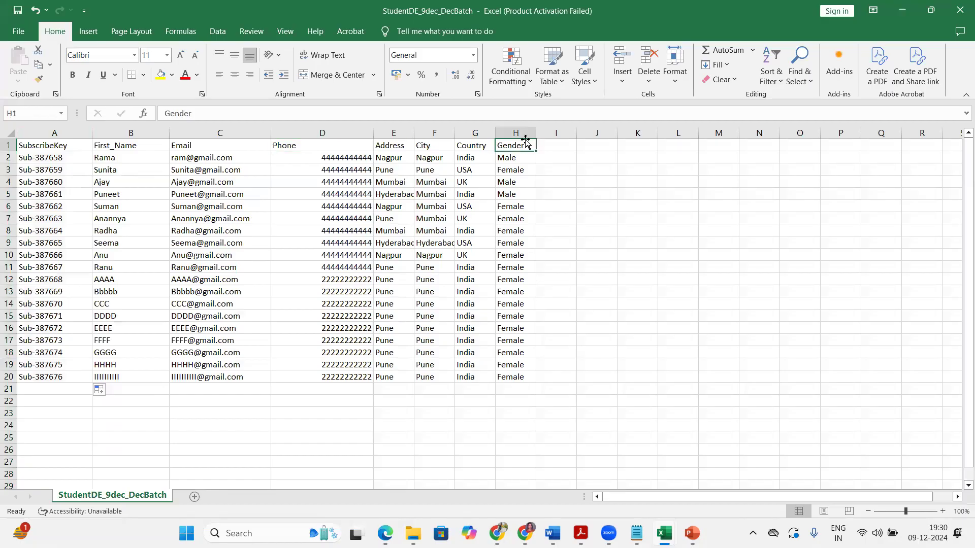
key(ctrl+s)
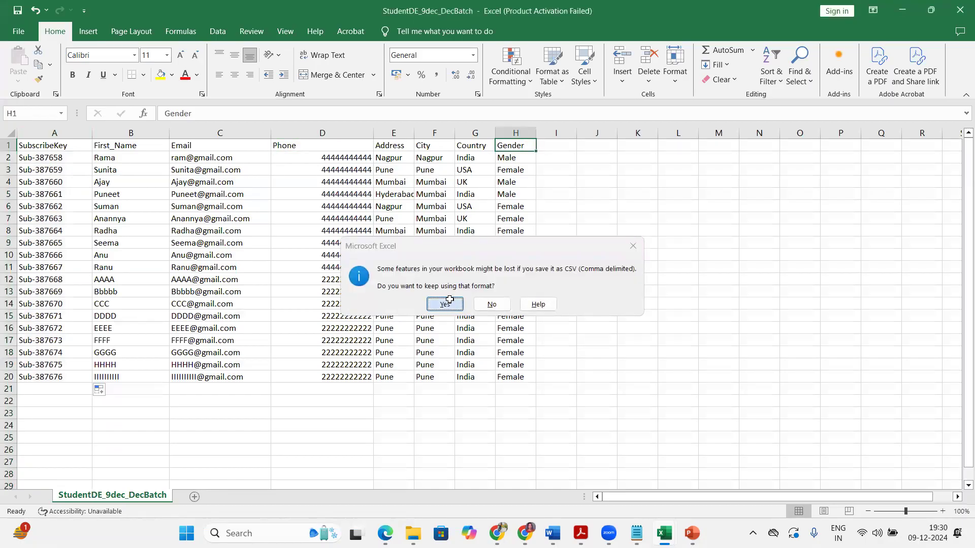
click(445, 304)
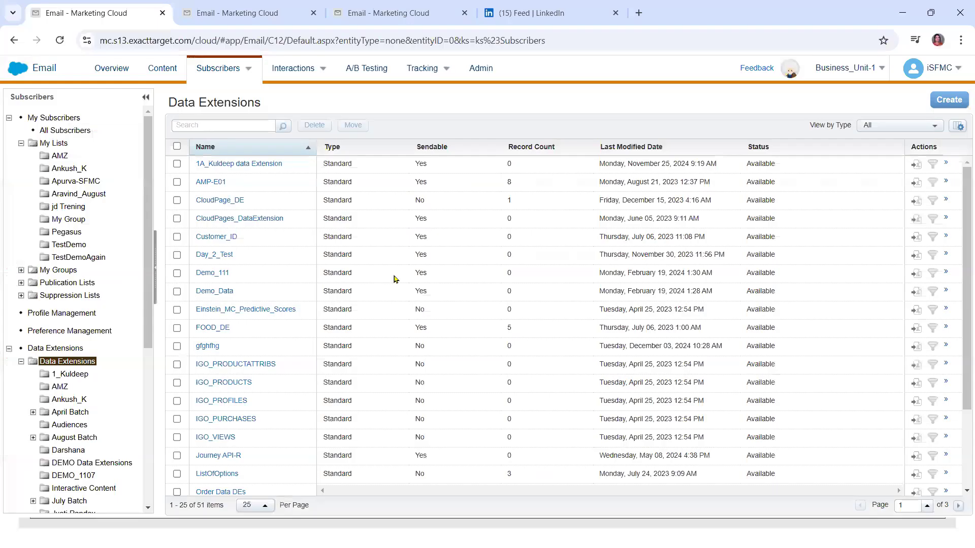
Create a new folder named 0000 December Batch under Data Extensions
mouse_move(218, 70)
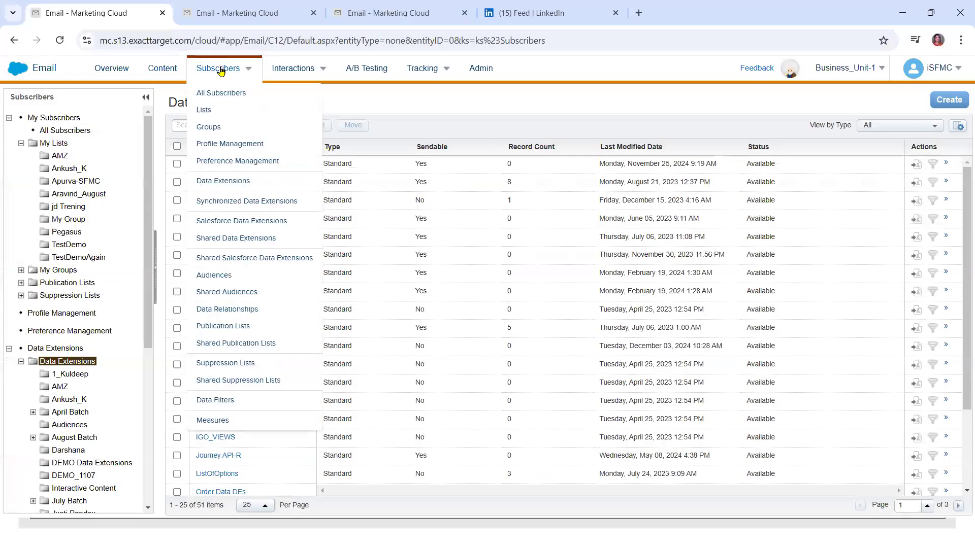
click(212, 181)
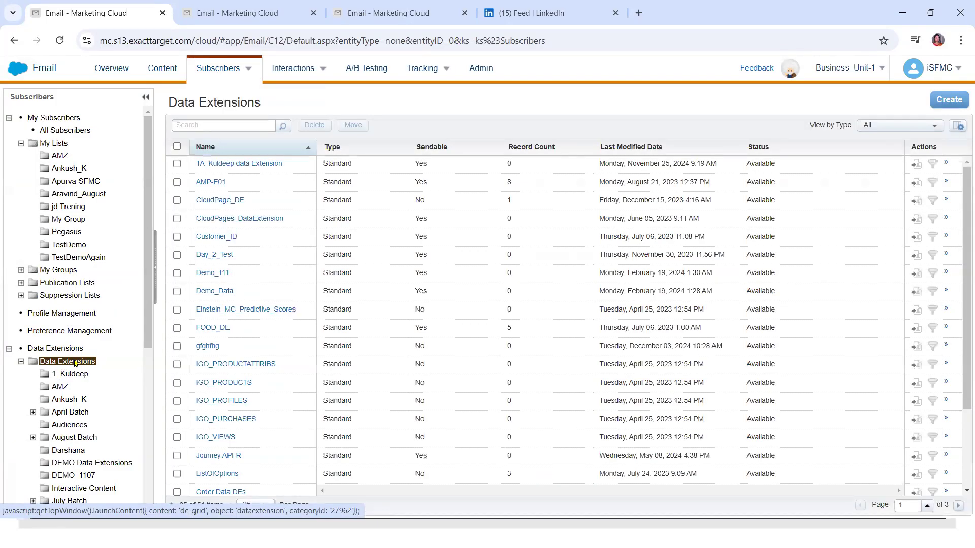
right_click(75, 364)
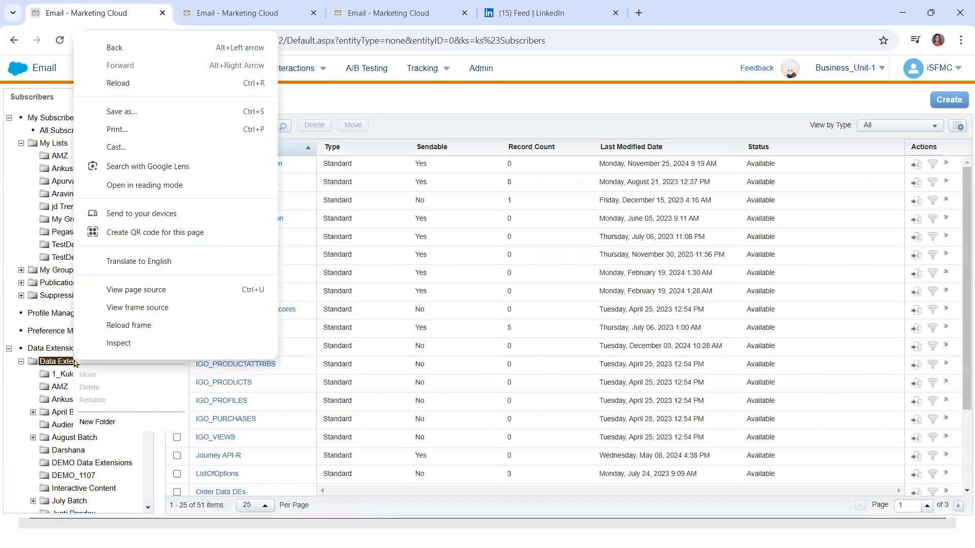
key(Escape)
click(63, 364)
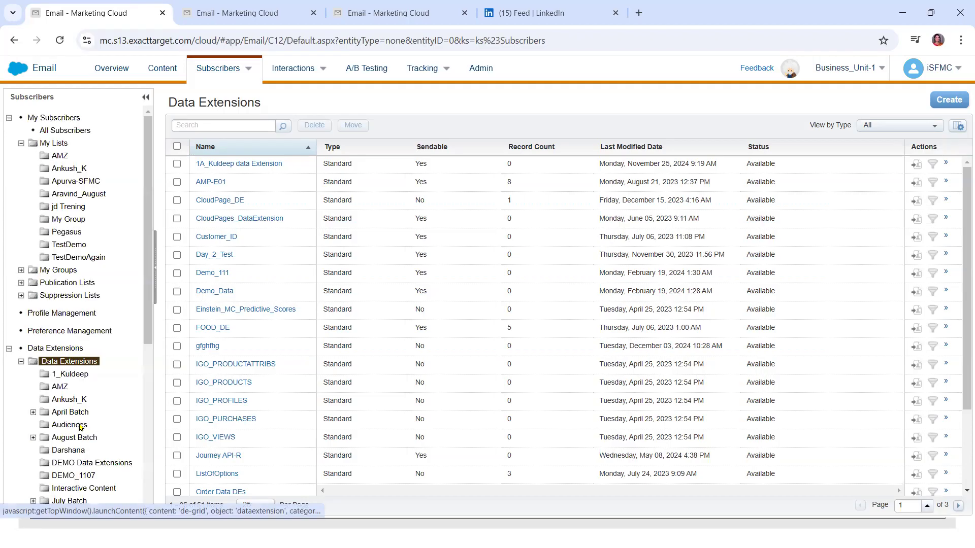
drag(145, 356, 145, 525)
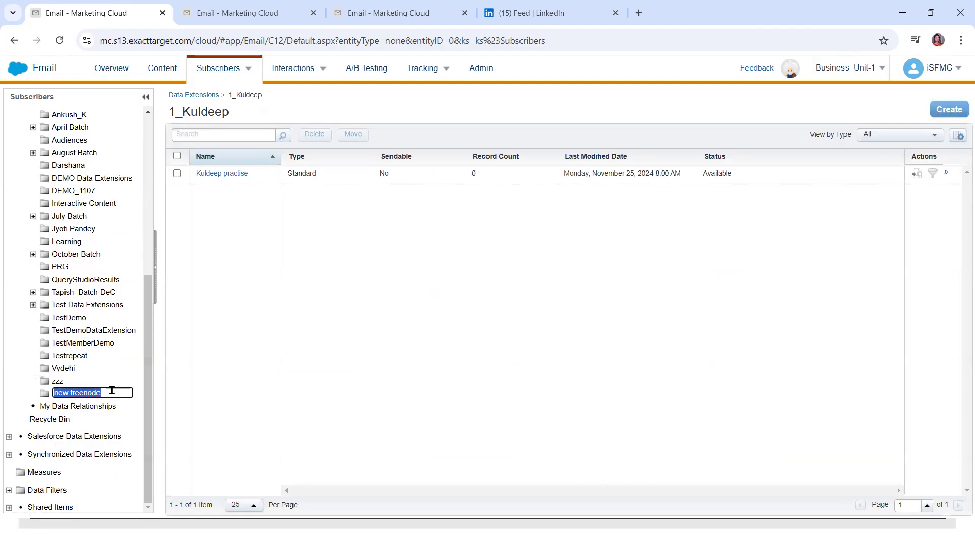
key(BackSpace)
text(0000Dece)
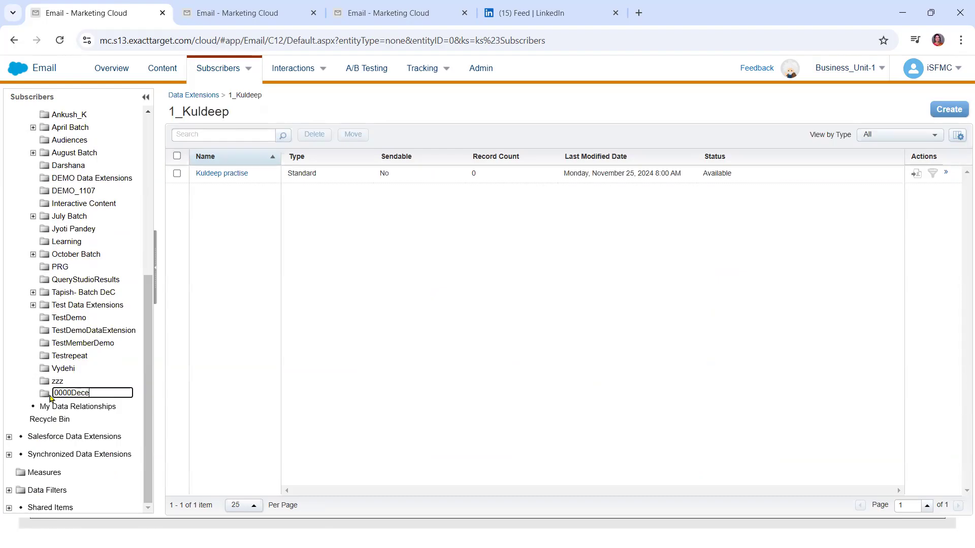
text(mber Batch)
key(Left)
key(Left)
key(Left)
key(Left)
click(17, 399)
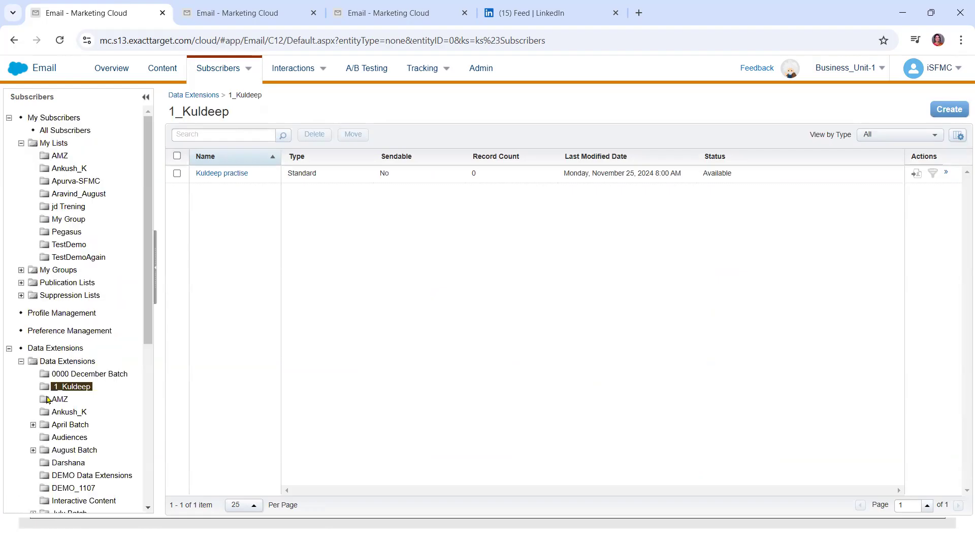
Open the 0000 December Batch folder and start creating a data extension there
scroll(47, 399, down, 5)
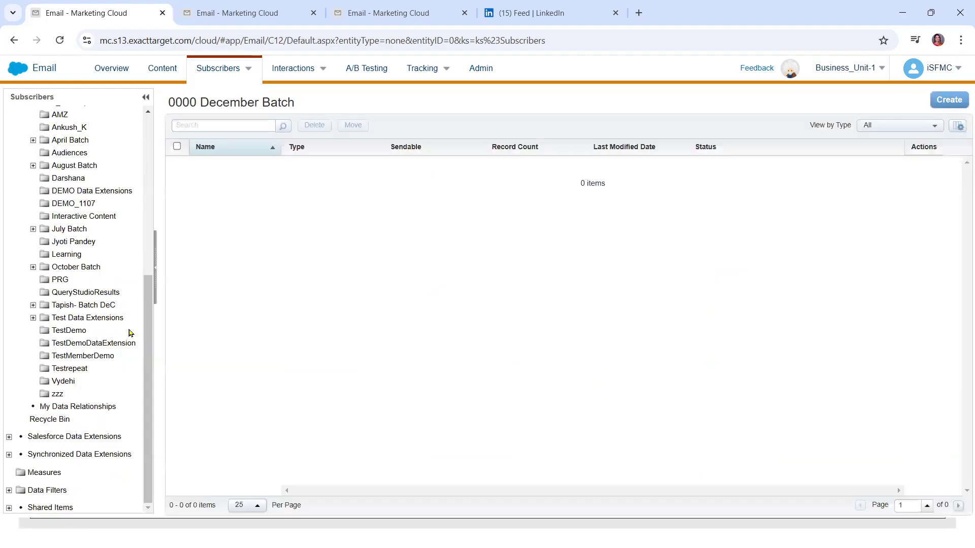
drag(148, 343, 148, 218)
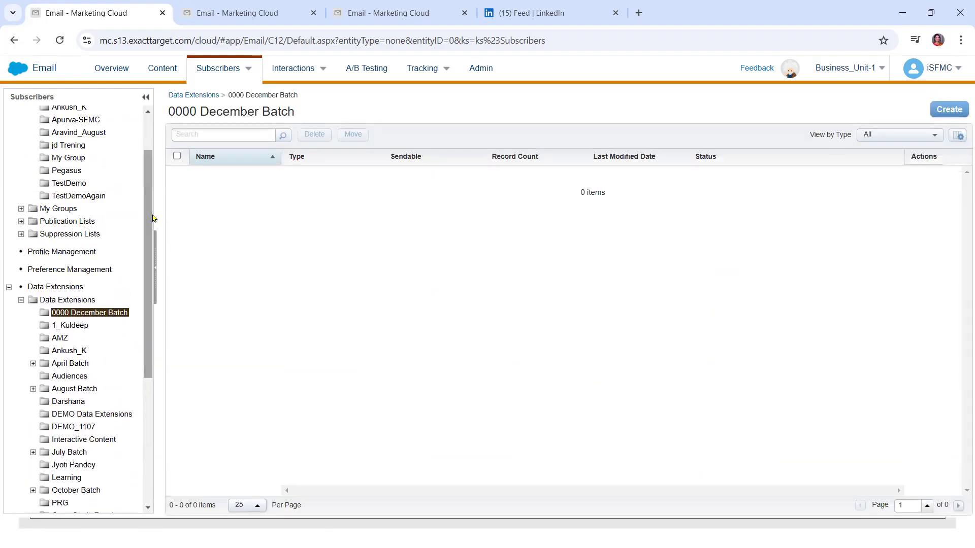
click(79, 314)
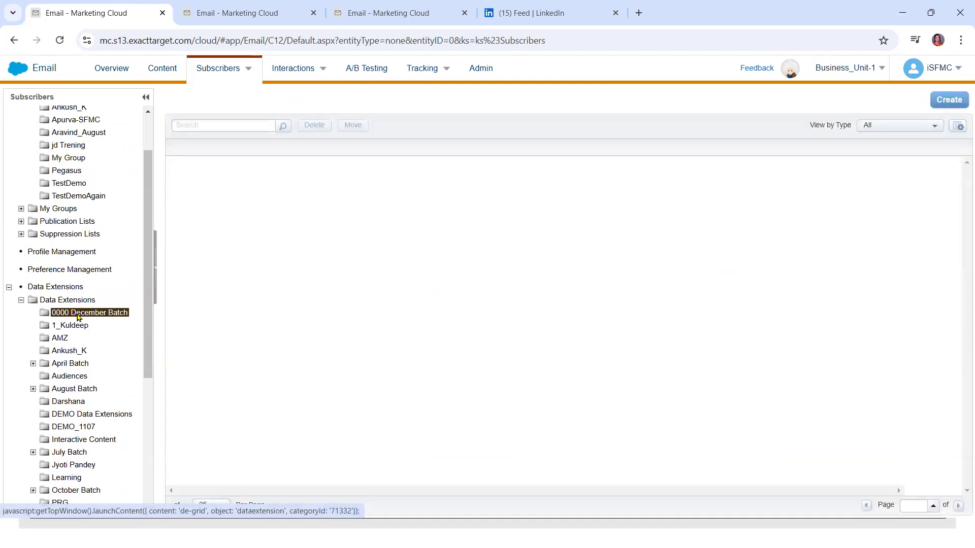
click(943, 111)
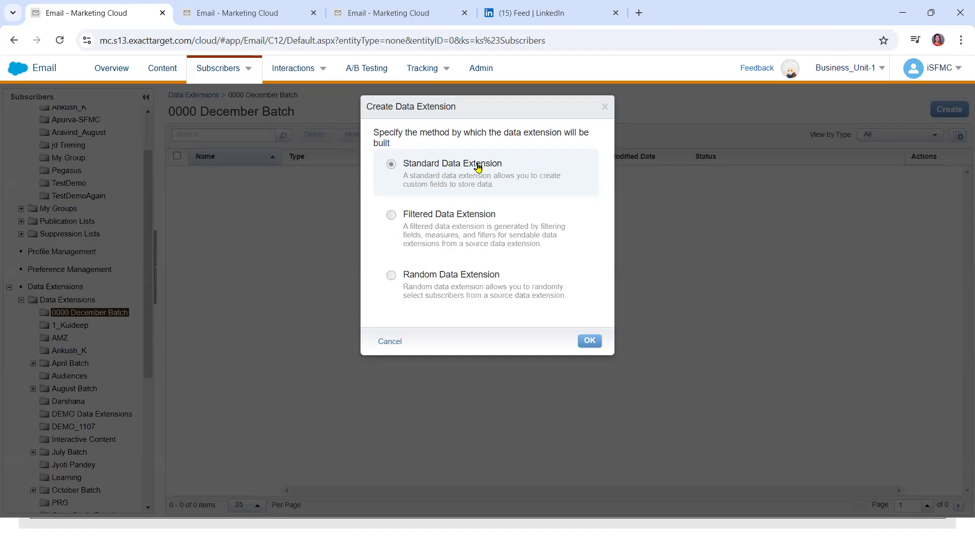
Choose Standard Data Extension, name it StudnetDE_9dec, tick Is Sendable and Is Testable, and continue
click(589, 343)
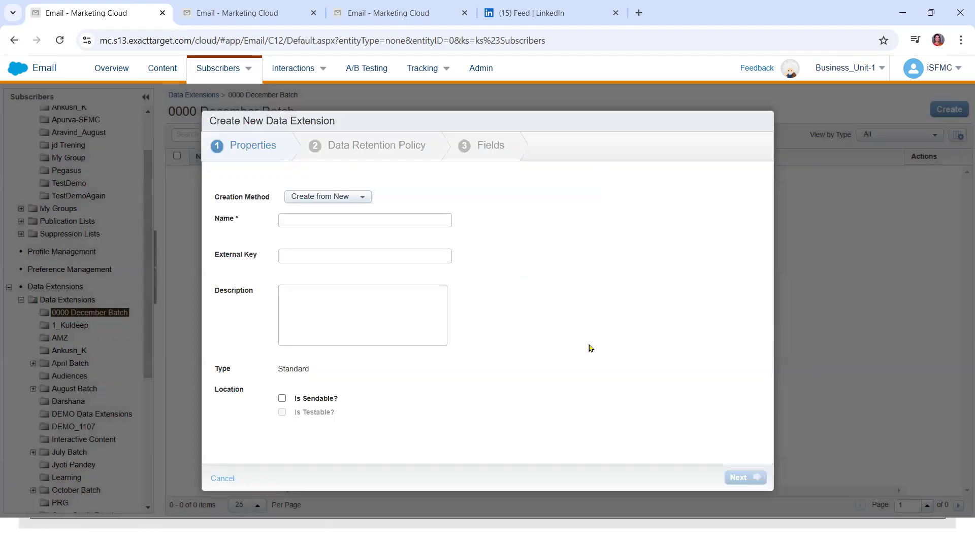
click(313, 220)
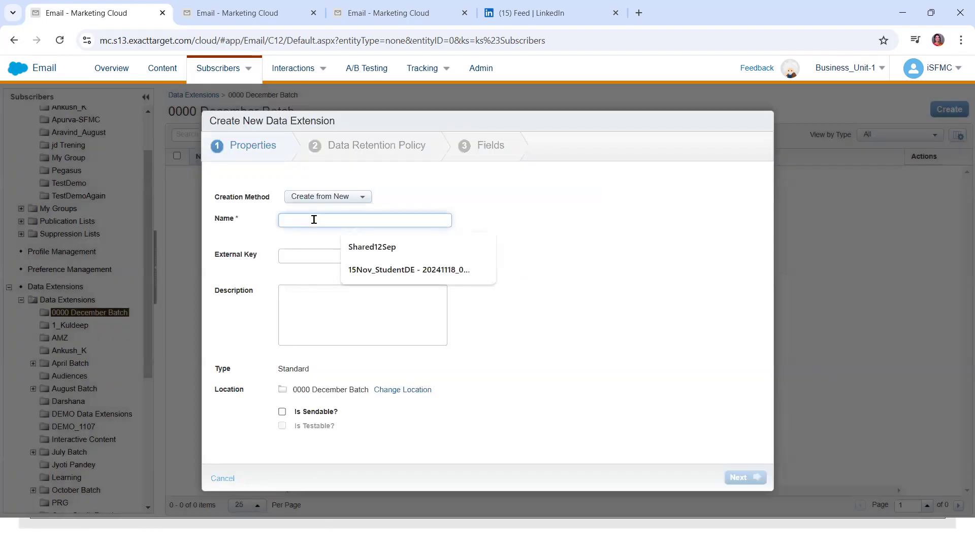
text(StudnetDE_)
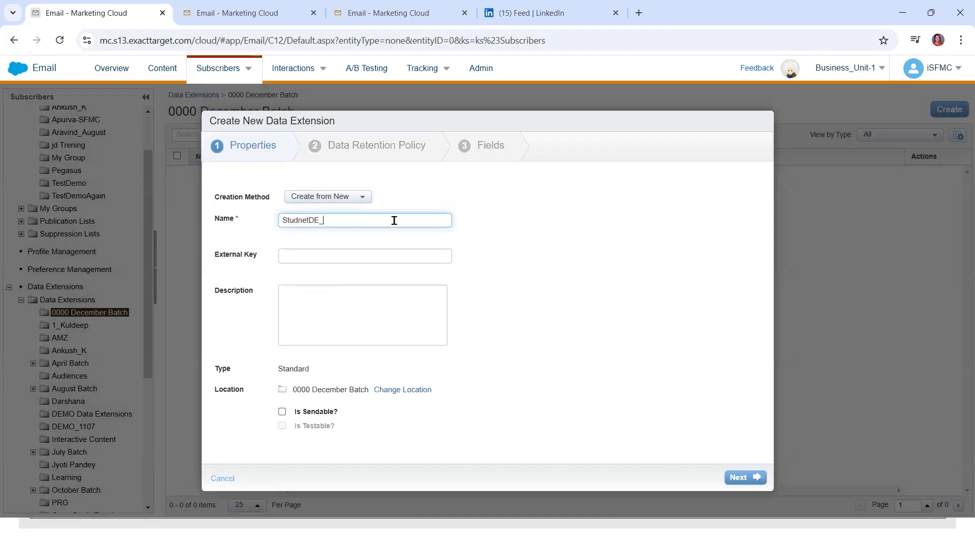
text(9dec)
click(282, 414)
click(282, 427)
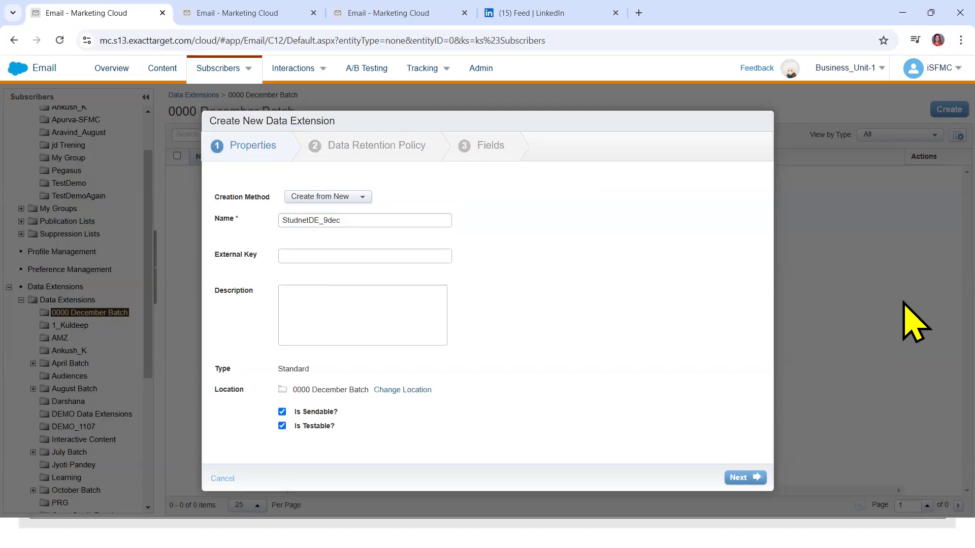
click(746, 478)
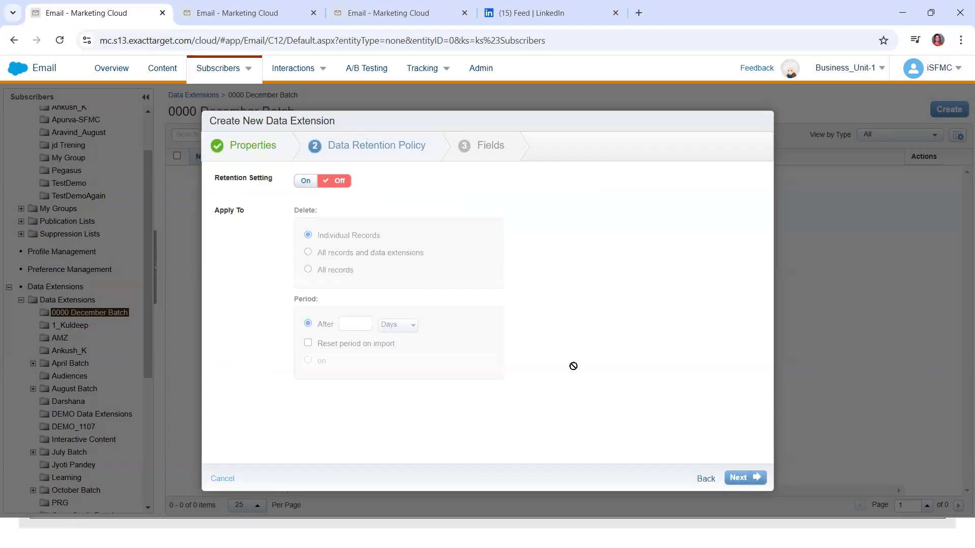
Leave data retention off and name the first fields SubscriberKey, Name and Email
click(739, 478)
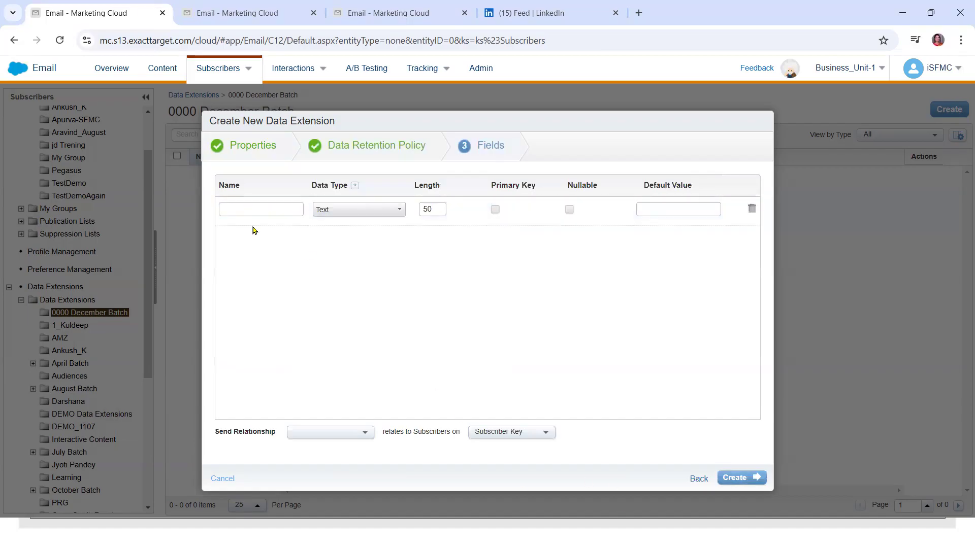
click(243, 212)
text(Subs)
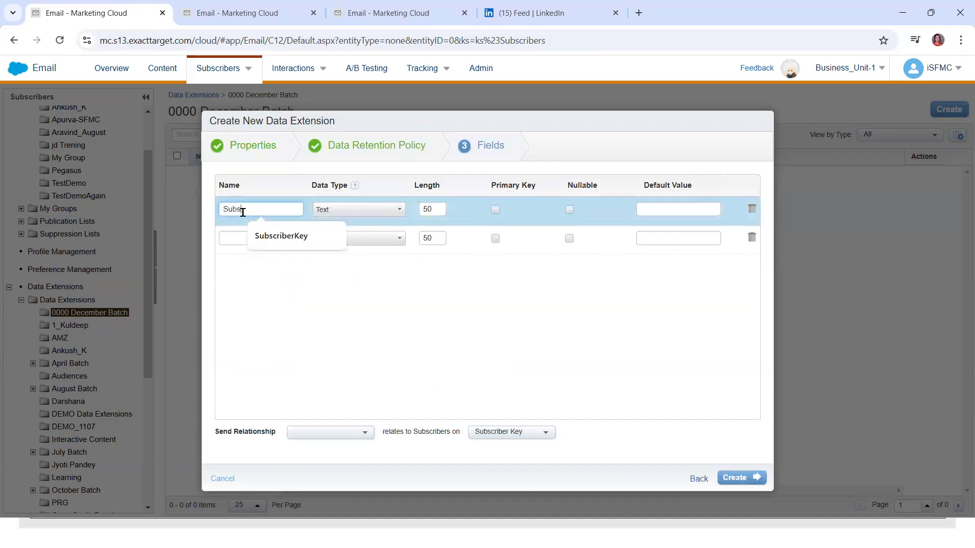
text(criberKey)
click(246, 239)
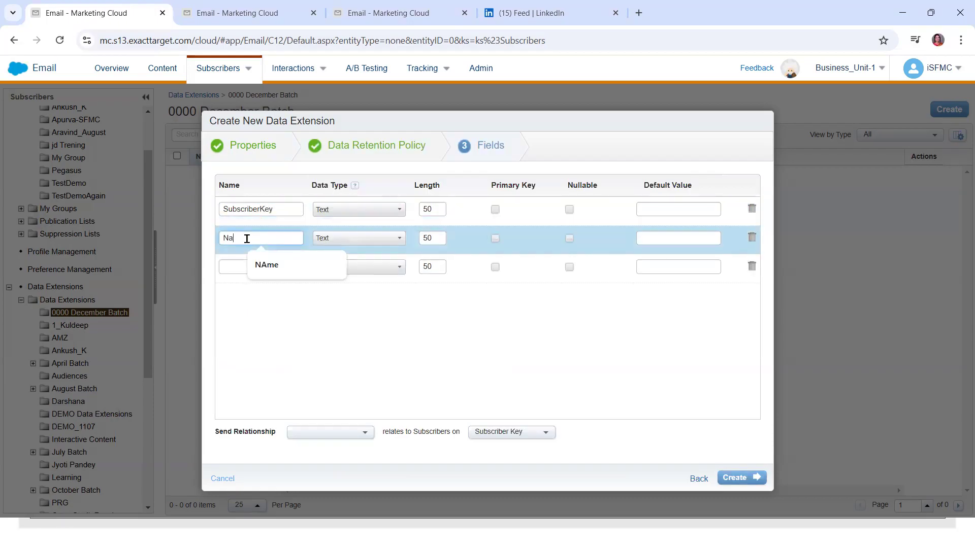
text(Name)
click(239, 267)
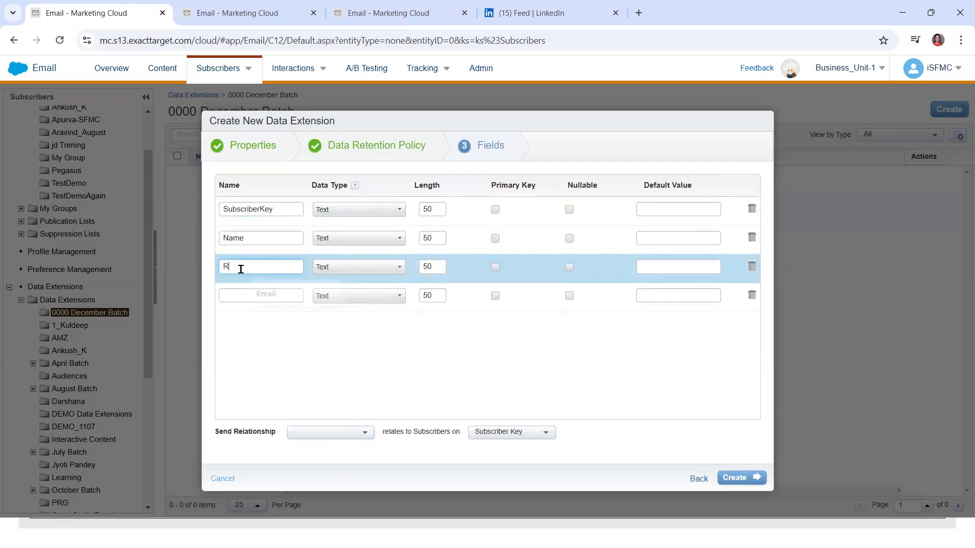
text(Email)
Add the Phone, Address, City and Country fields and make SubscriberKey the primary key
click(241, 296)
text(Phon)
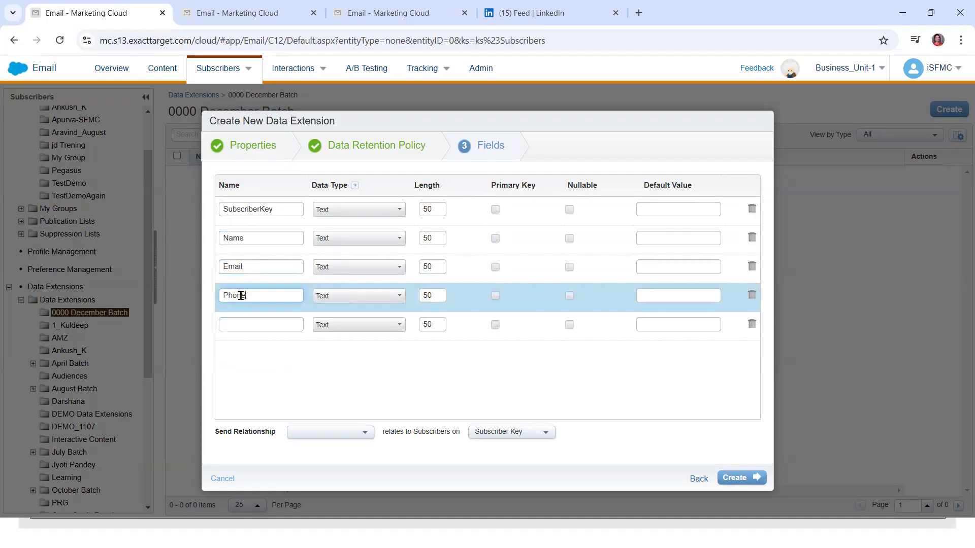
text(e)
click(248, 320)
text(Address)
click(246, 353)
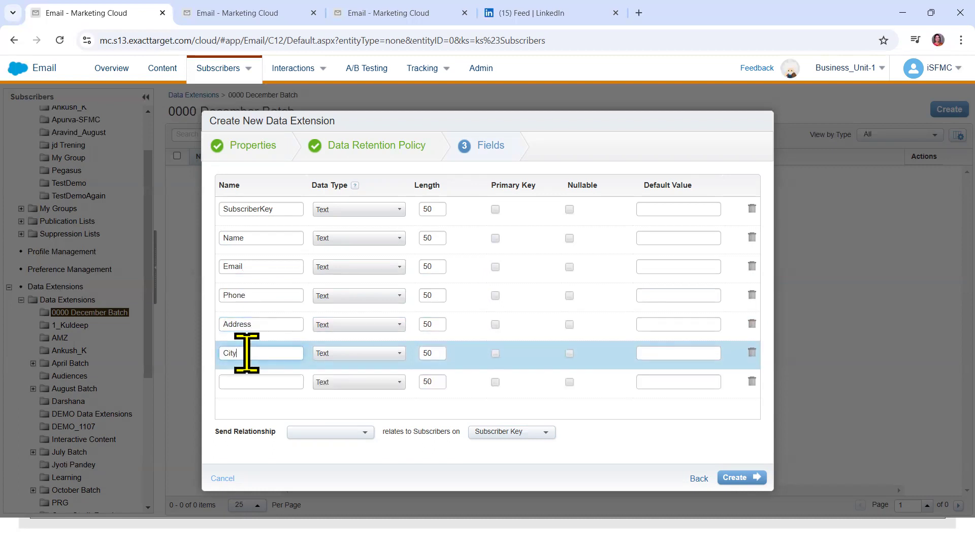
click(245, 377)
text(Country)
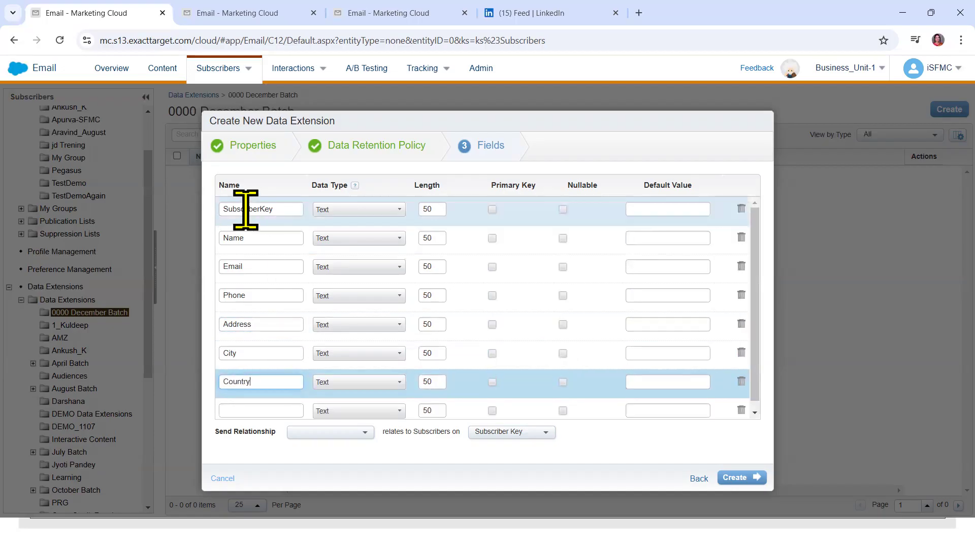
click(491, 210)
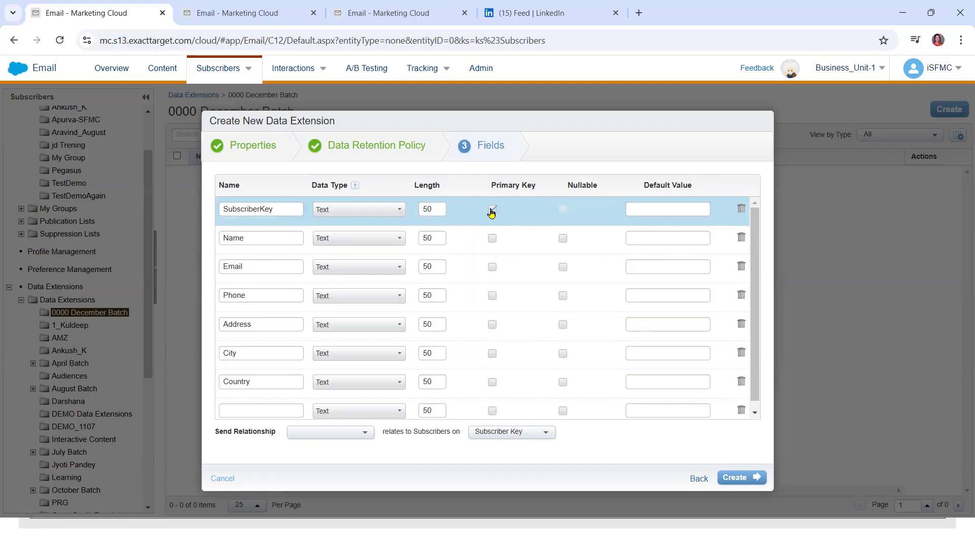
Keep Name as Text, set Email to EmailAddress and set Phone to the Phone data type
click(340, 239)
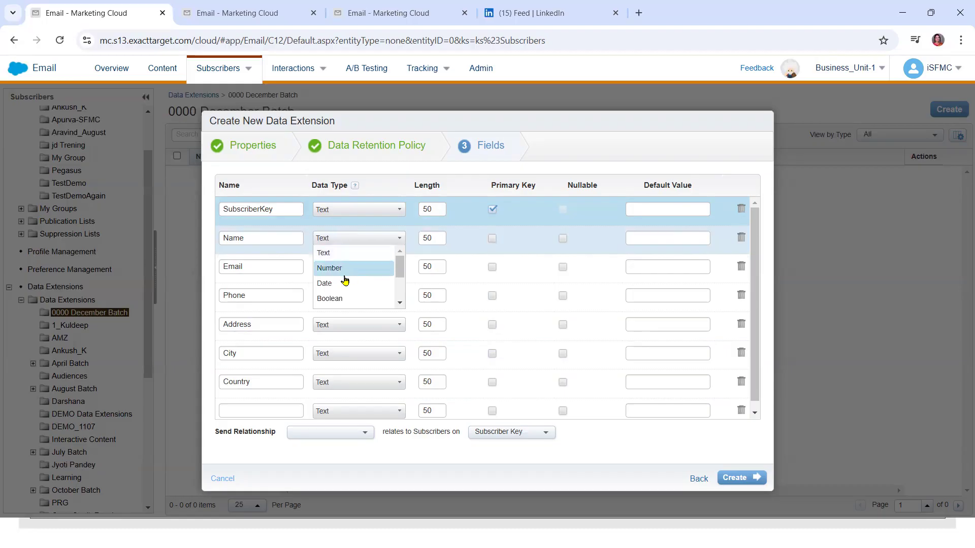
scroll(400, 277, down, 1)
drag(401, 282, 399, 295)
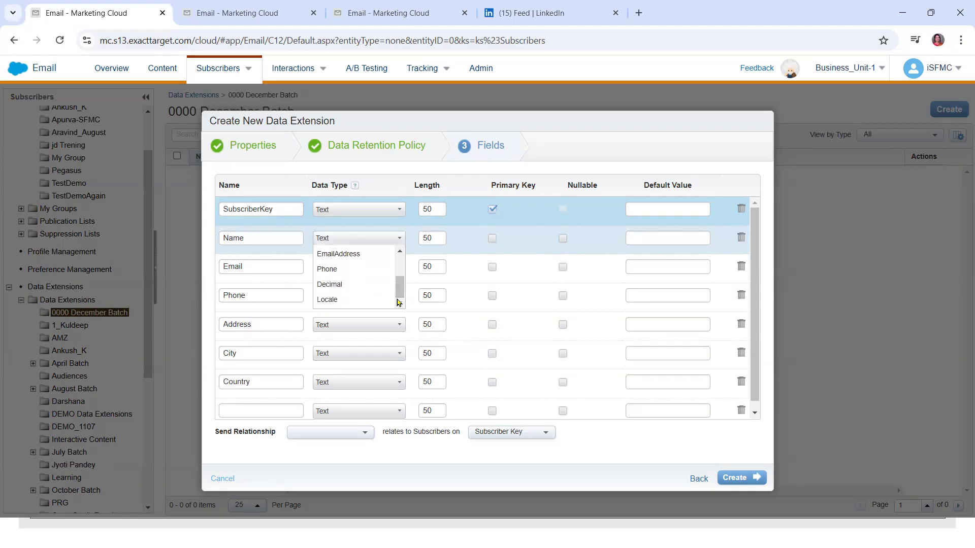
click(327, 244)
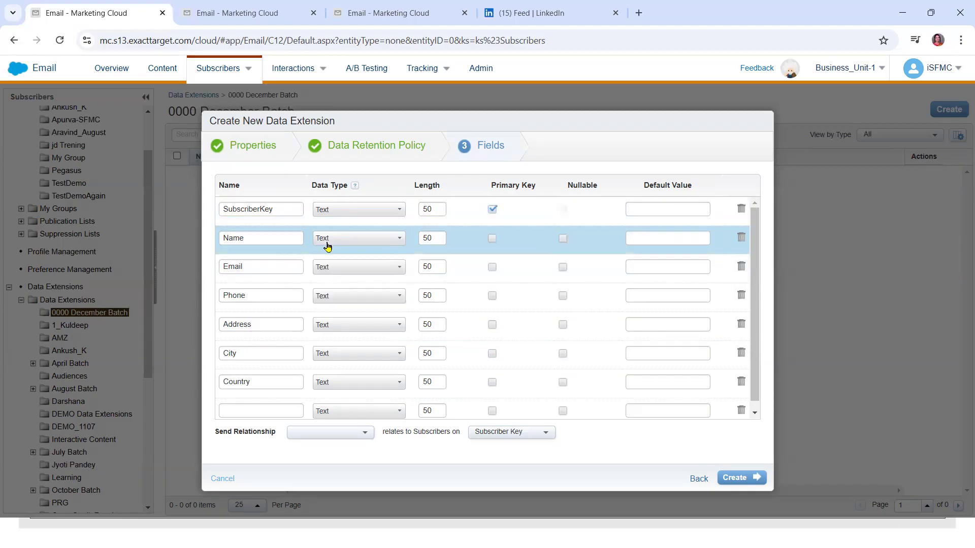
click(330, 267)
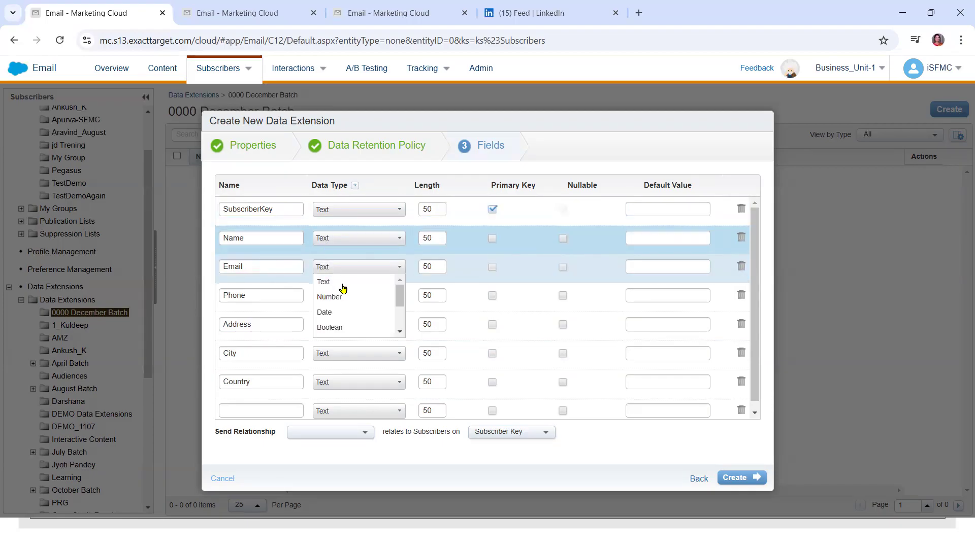
scroll(400, 302, down, 2)
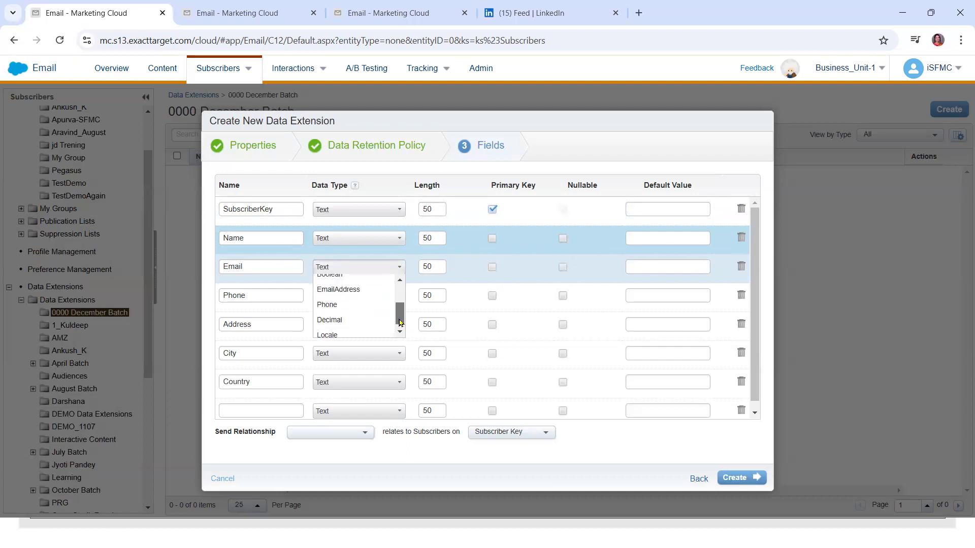
click(365, 285)
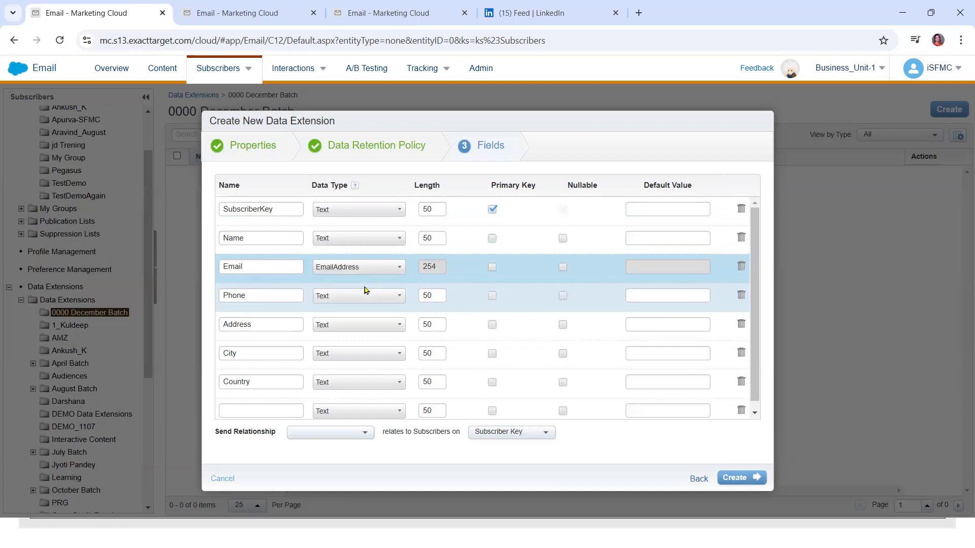
click(362, 294)
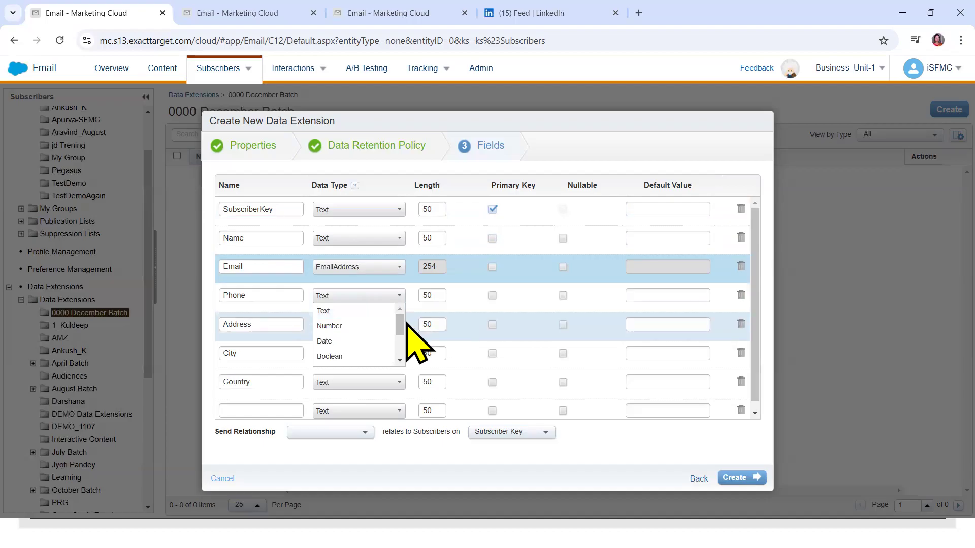
scroll(401, 340, down, 2)
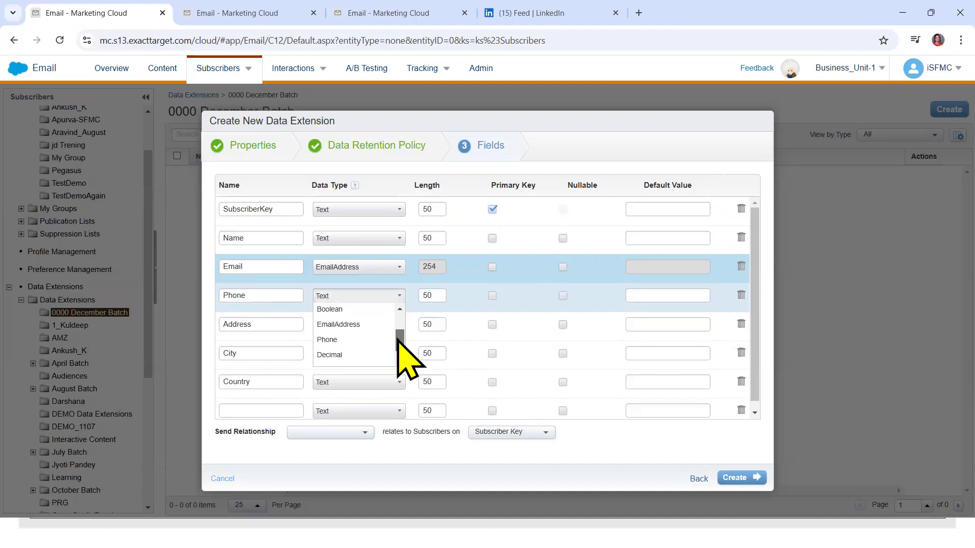
click(333, 341)
Delete the empty field row, relate sends through SubscriberKey, and create StudnetDE_9dec
click(342, 325)
click(340, 325)
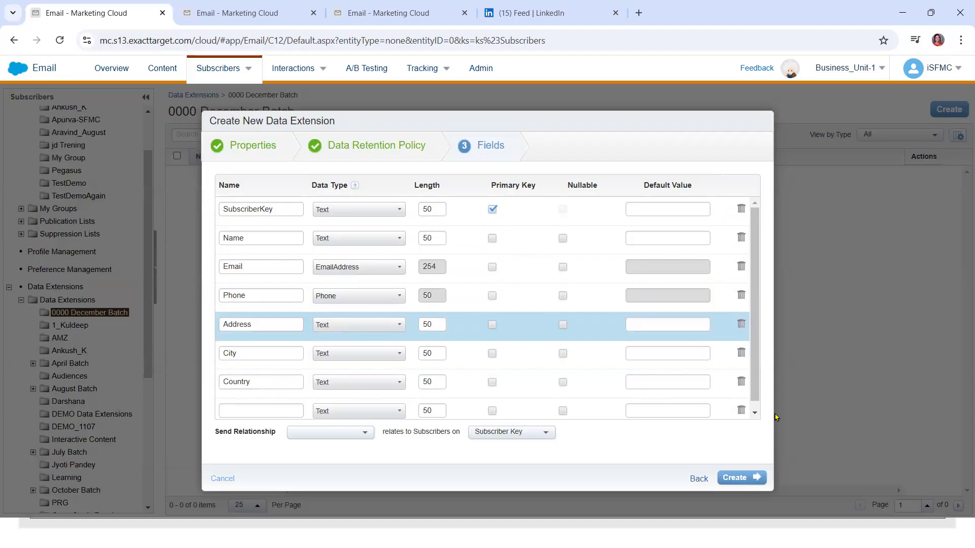
scroll(757, 396, down, 1)
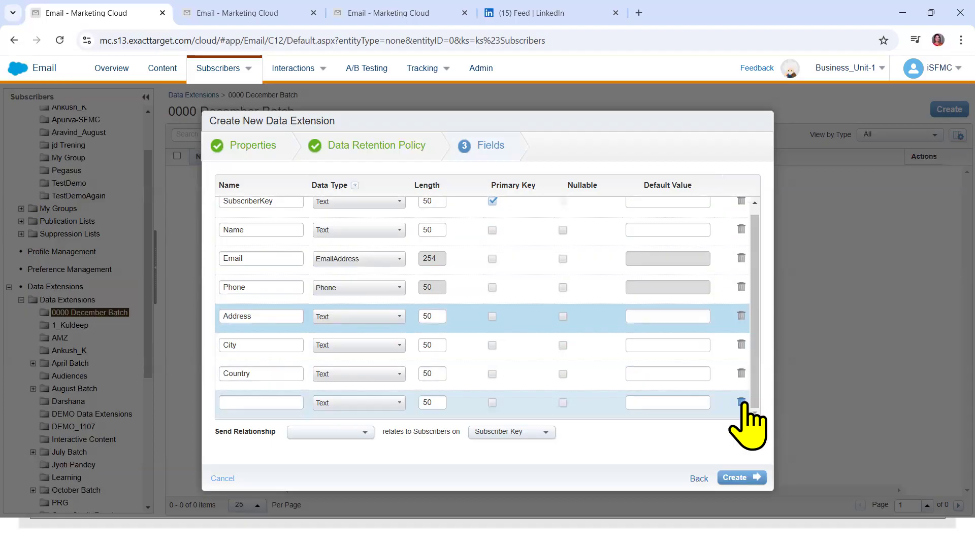
click(741, 404)
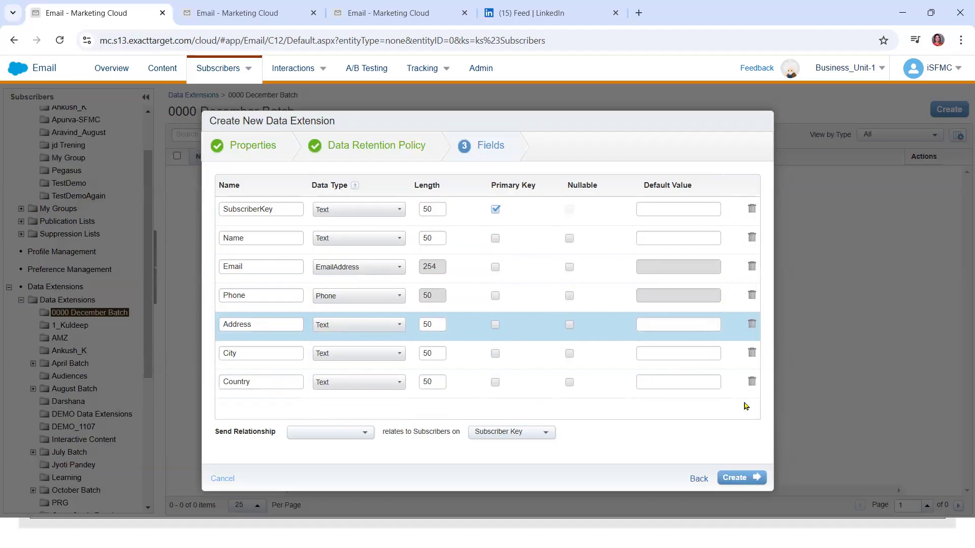
click(320, 432)
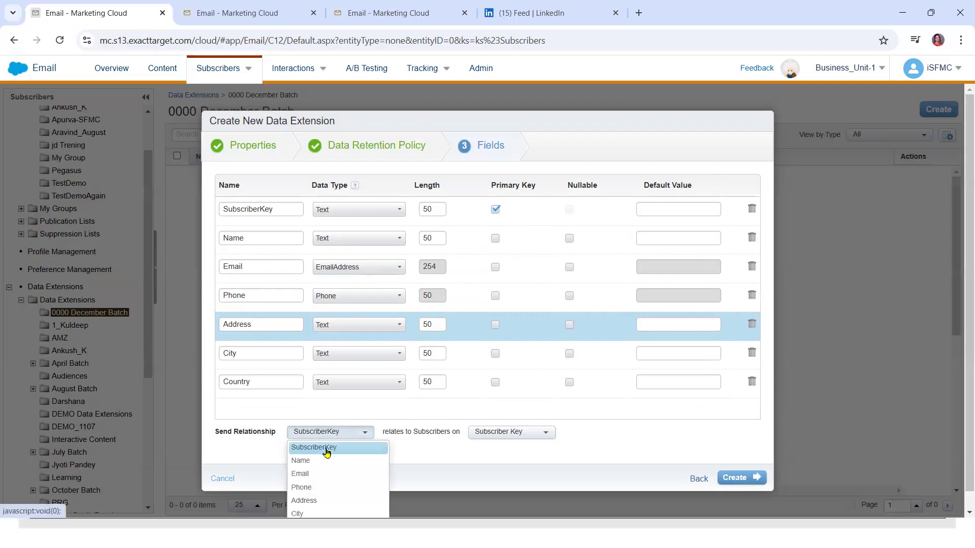
click(320, 445)
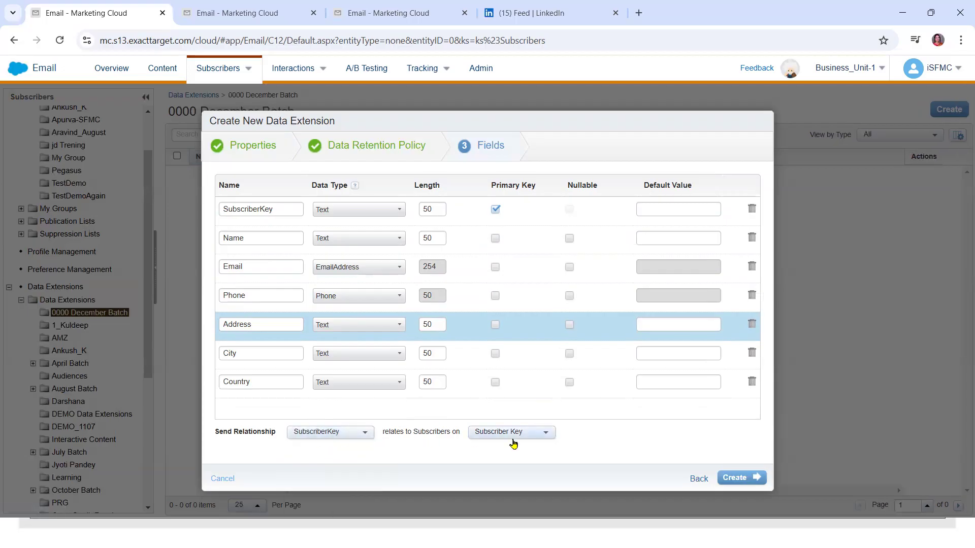
click(730, 480)
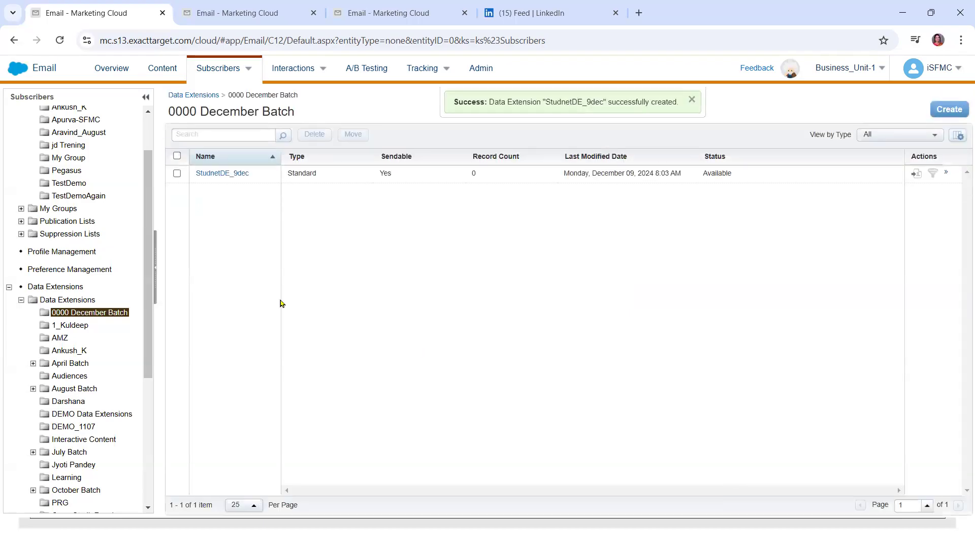
Open StudnetDE_9dec's Records tab and launch Import Into Data Extension
click(226, 176)
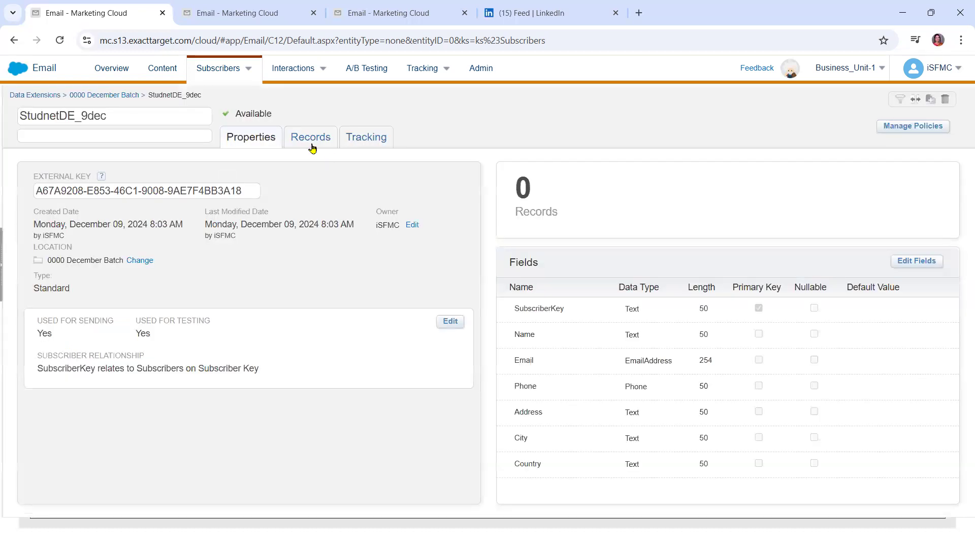
click(311, 145)
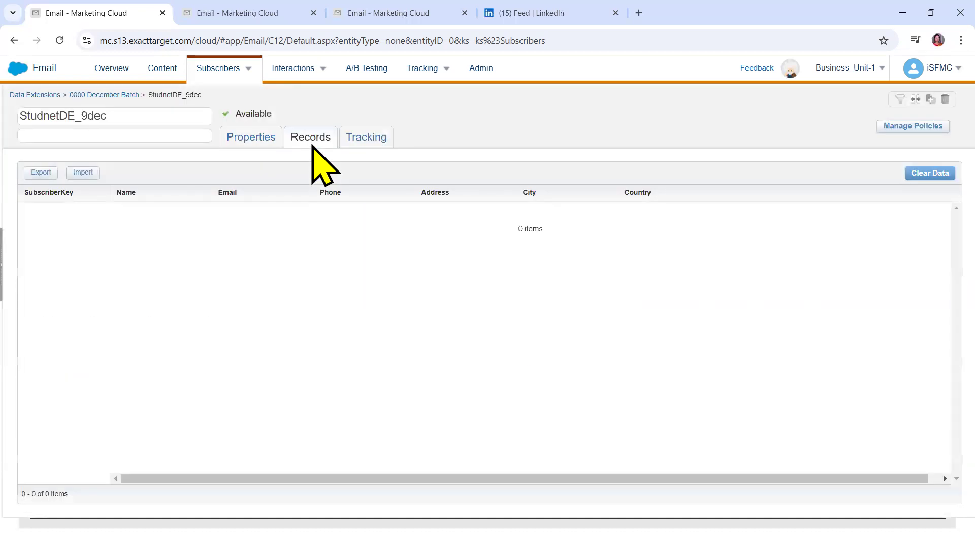
click(80, 173)
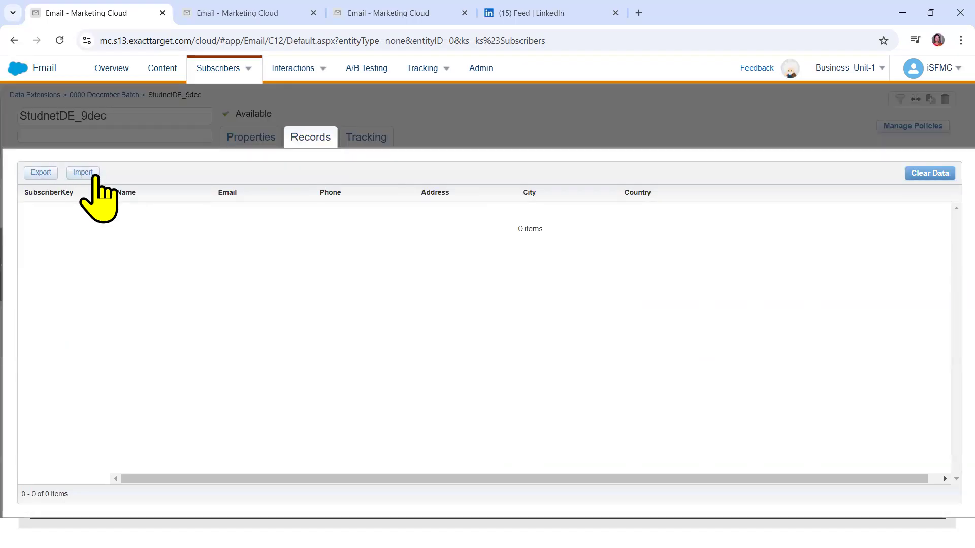
click(82, 173)
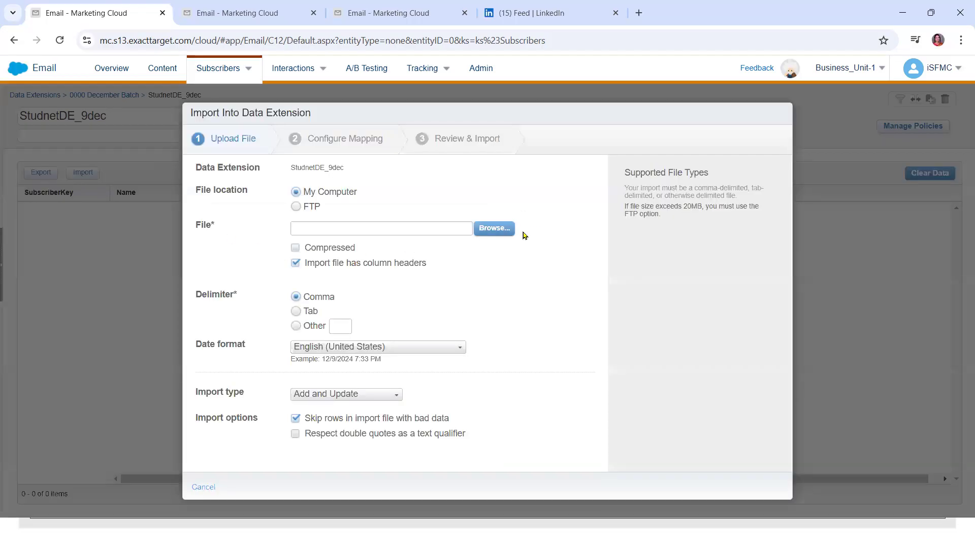
Browse to D:\November Batch and pick StudentDE_9dec_DecBatch.csv as the upload file
click(501, 229)
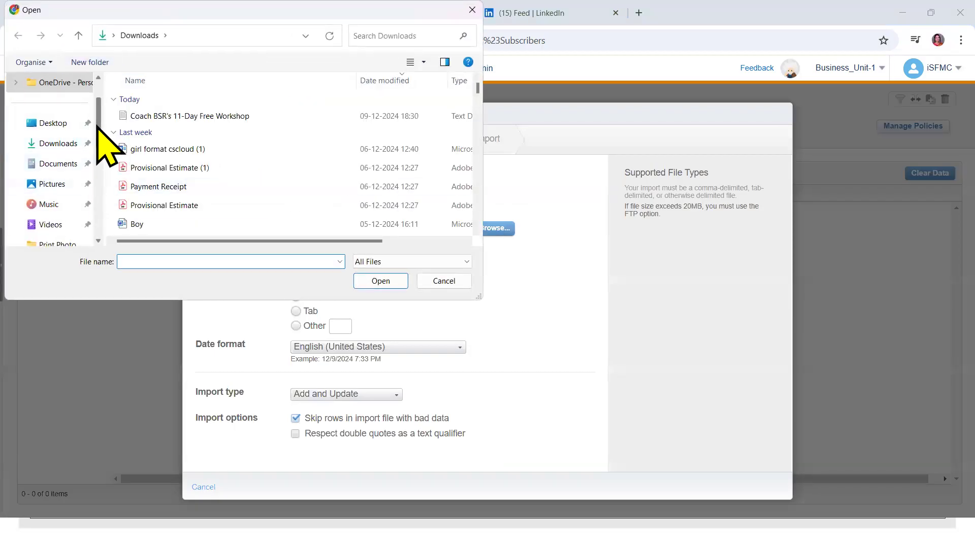
scroll(44, 148, down, 3)
click(74, 149)
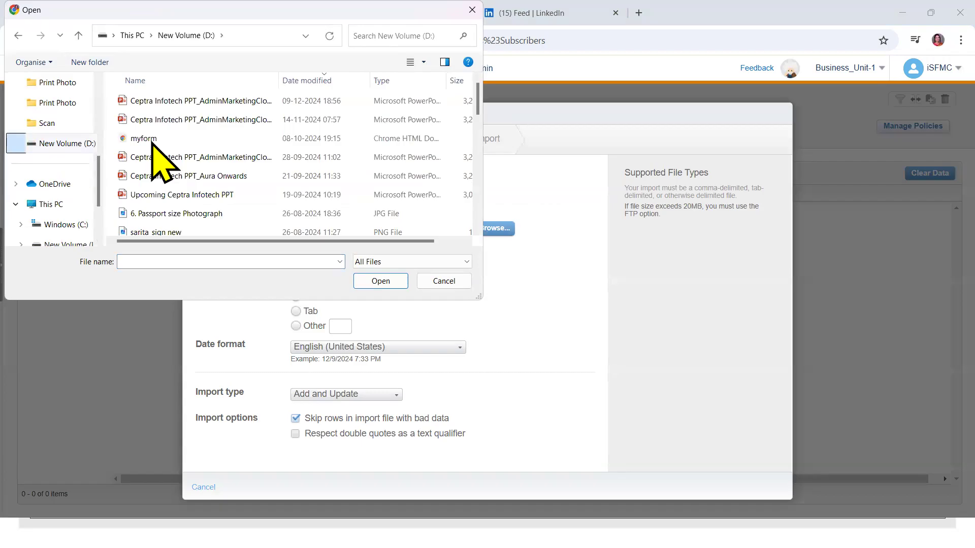
drag(478, 99, 484, 195)
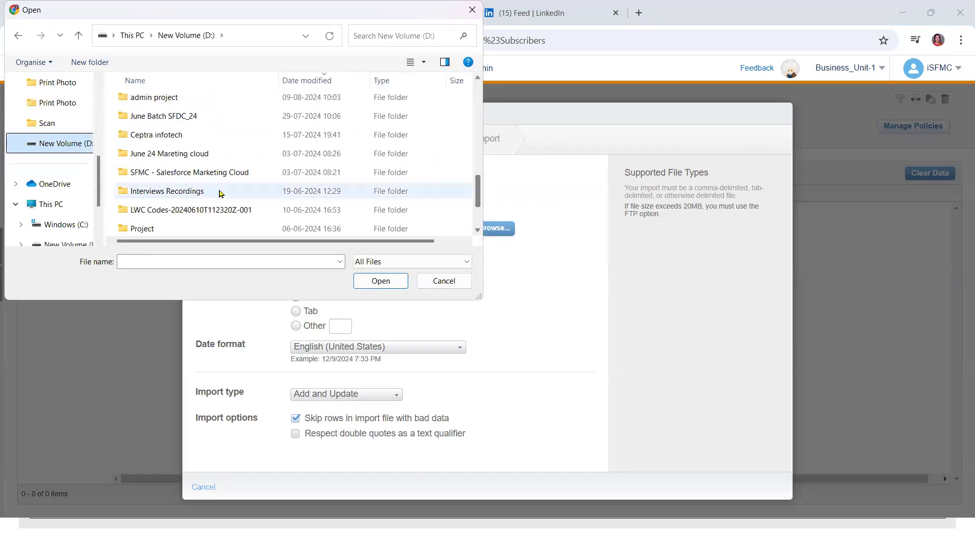
click(160, 137)
key(n)
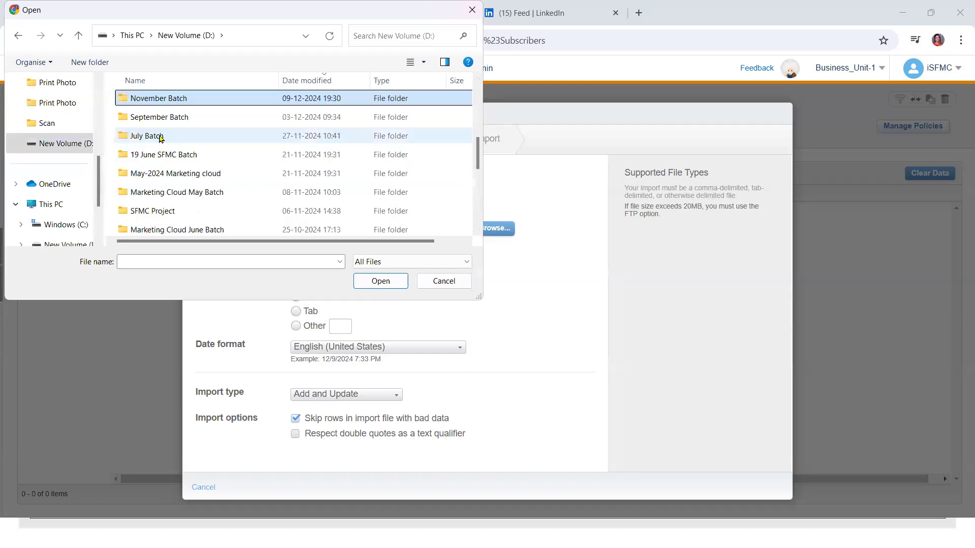
double_click(160, 103)
click(175, 107)
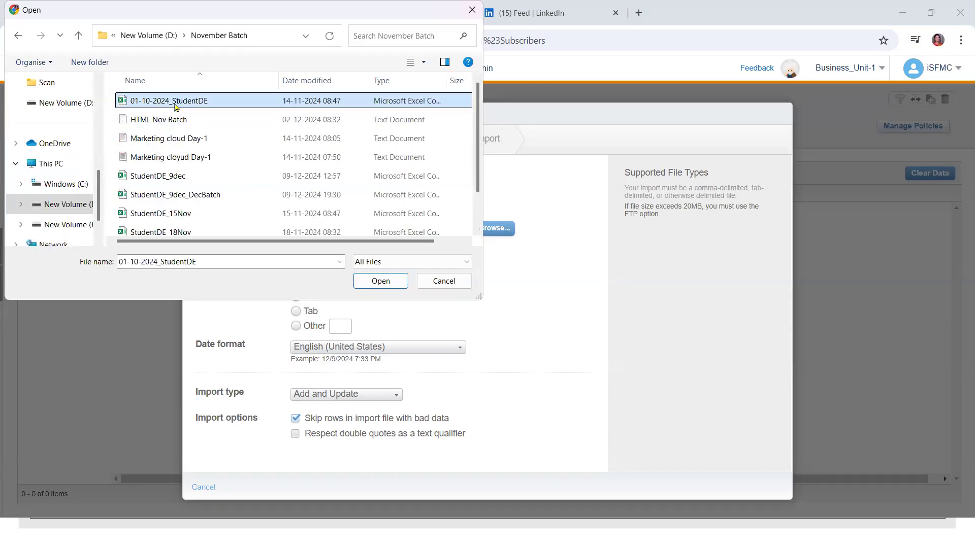
click(307, 85)
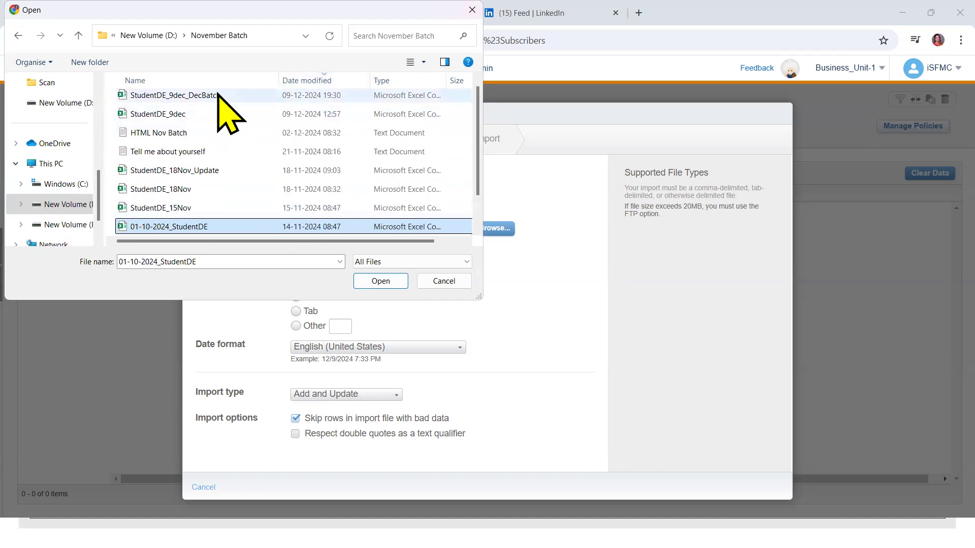
click(185, 95)
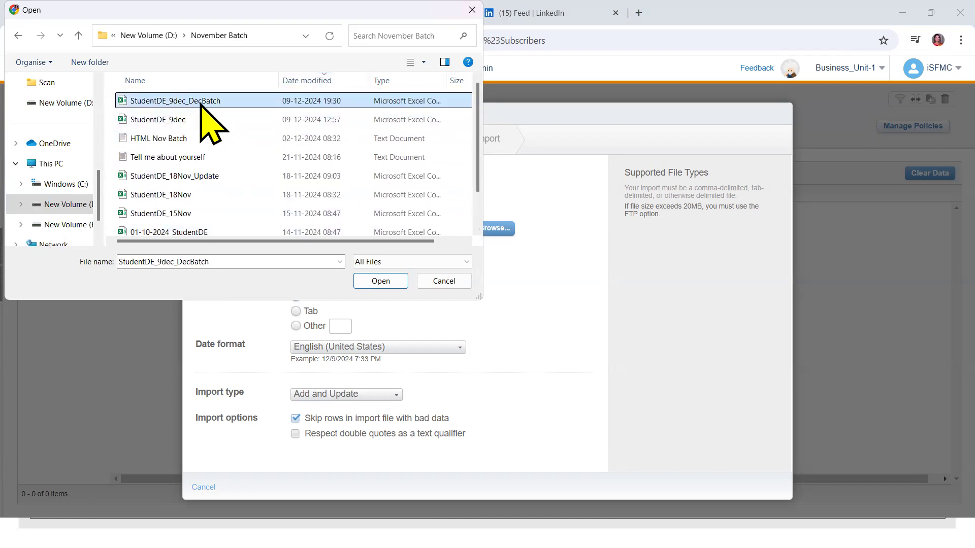
double_click(201, 104)
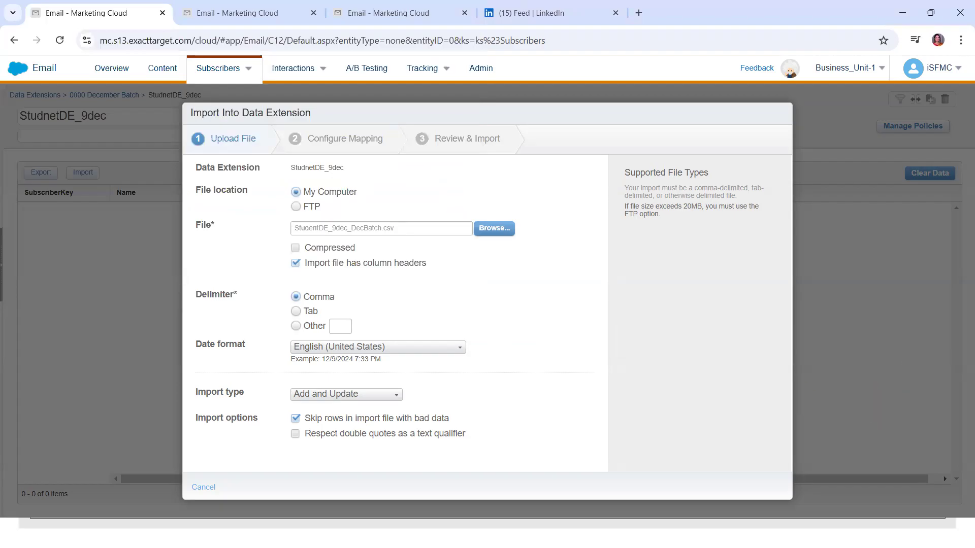
Restart the import, reselect StudentDE_9dec_DecBatch.csv and continue to column mapping
click(199, 485)
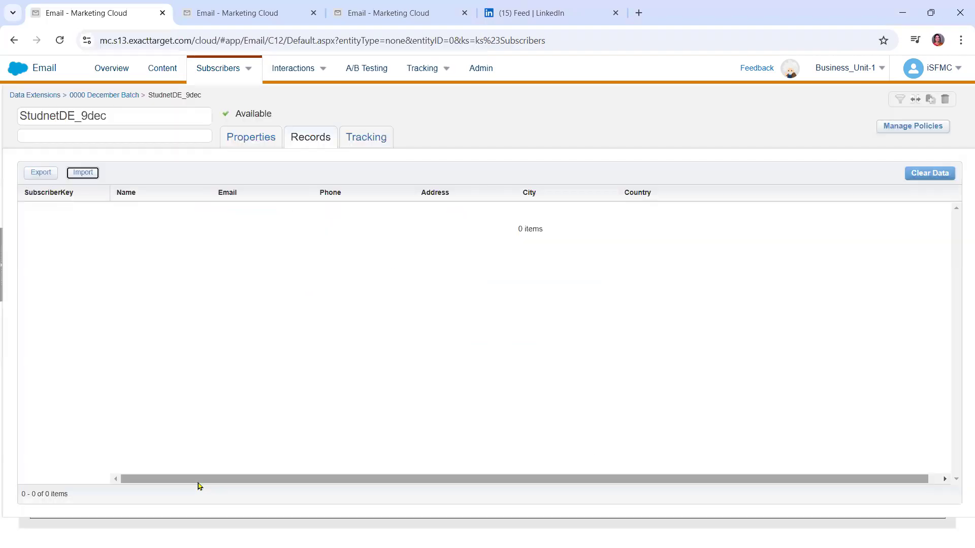
click(81, 175)
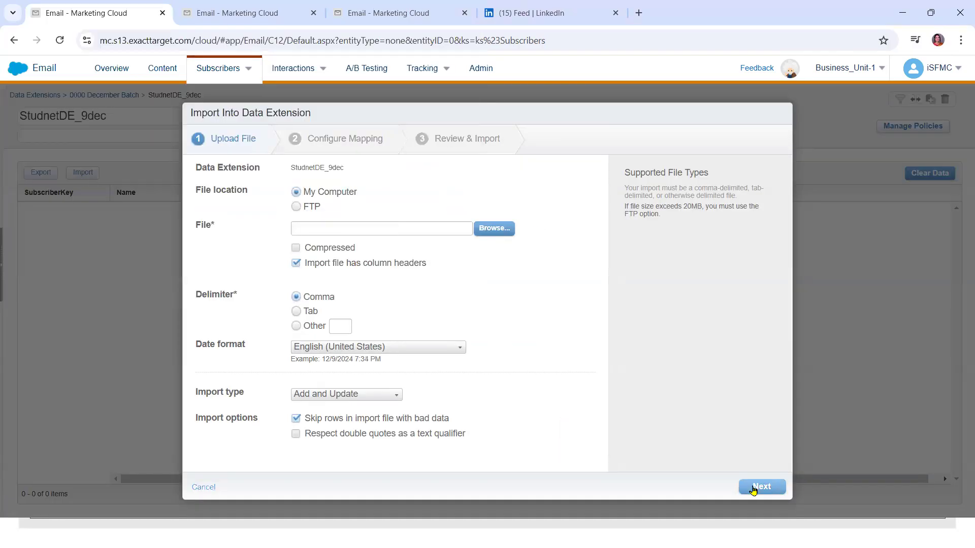
click(490, 231)
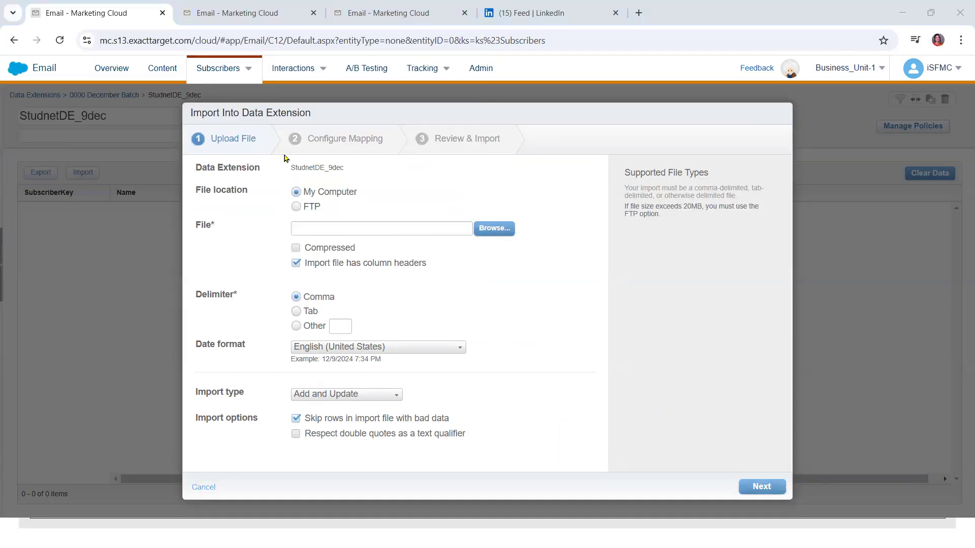
double_click(196, 99)
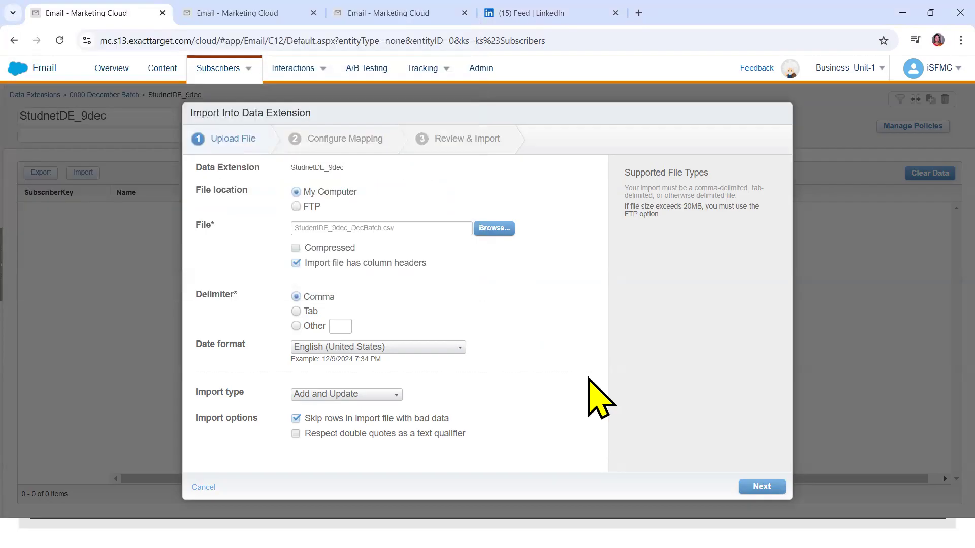
click(757, 486)
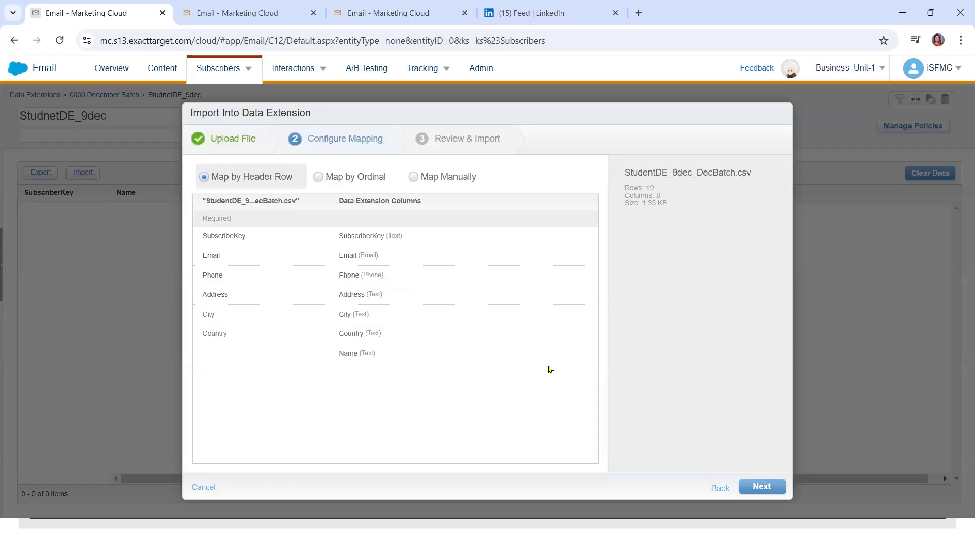
Switch to Map Manually and set the Name row to None Assigned
click(417, 177)
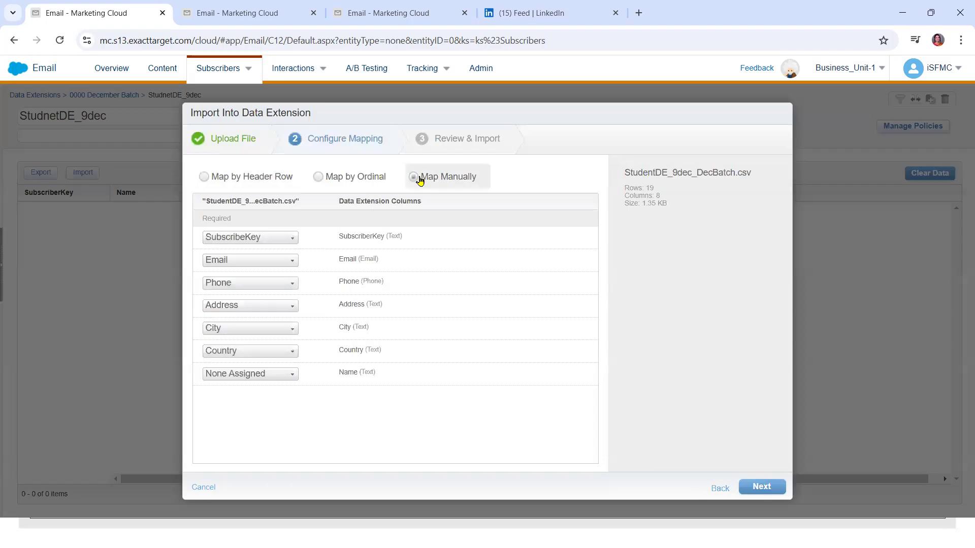
click(250, 374)
click(250, 378)
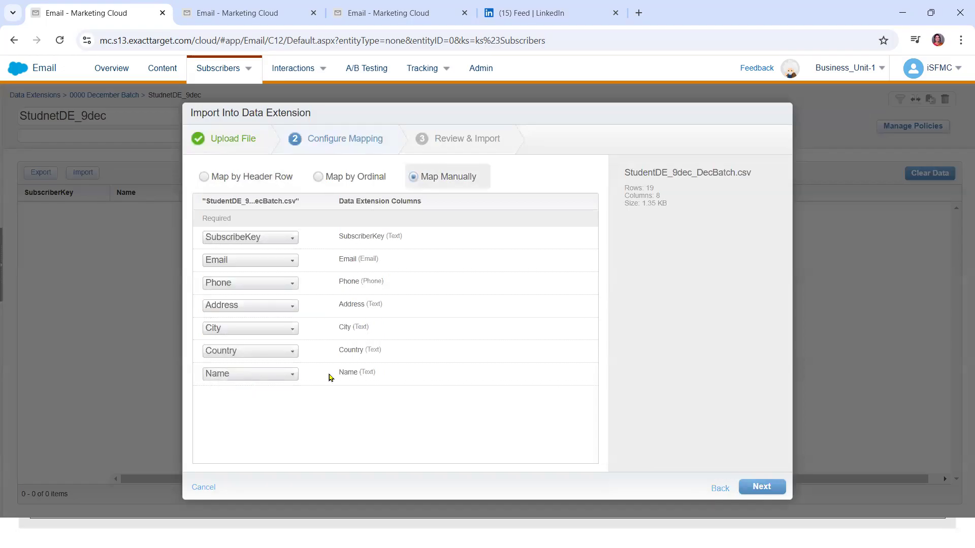
click(263, 378)
click(459, 445)
click(244, 373)
click(244, 387)
drag(262, 201, 298, 202)
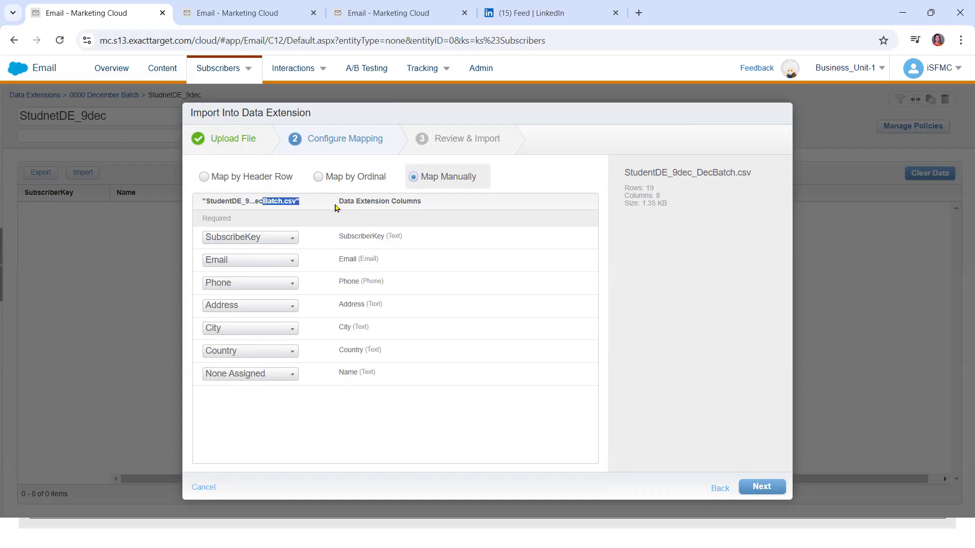
triple_click(392, 202)
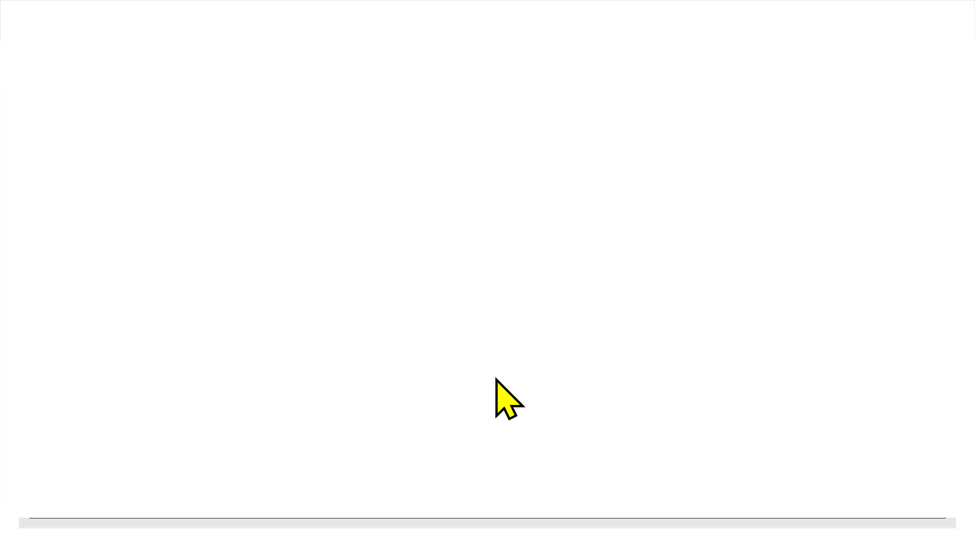
mouse_move(664, 533)
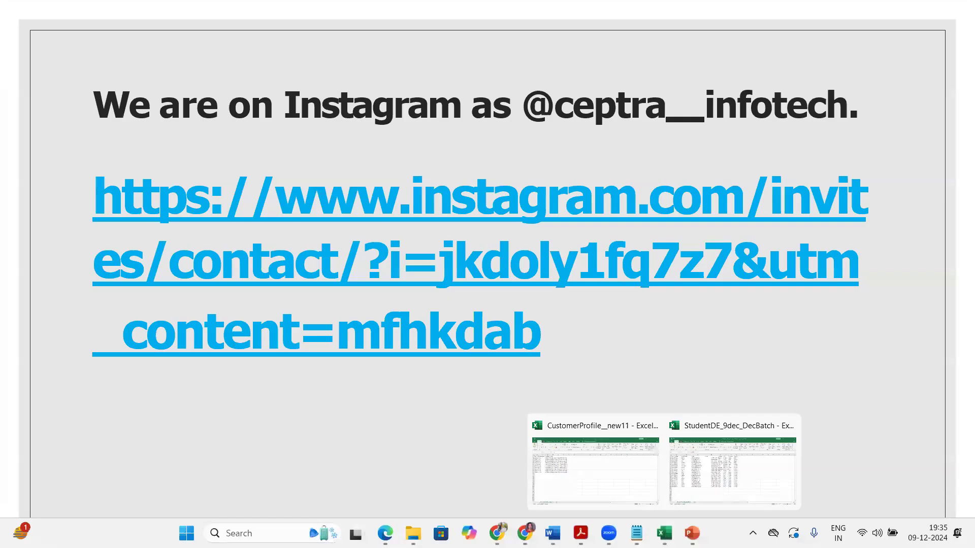
click(718, 483)
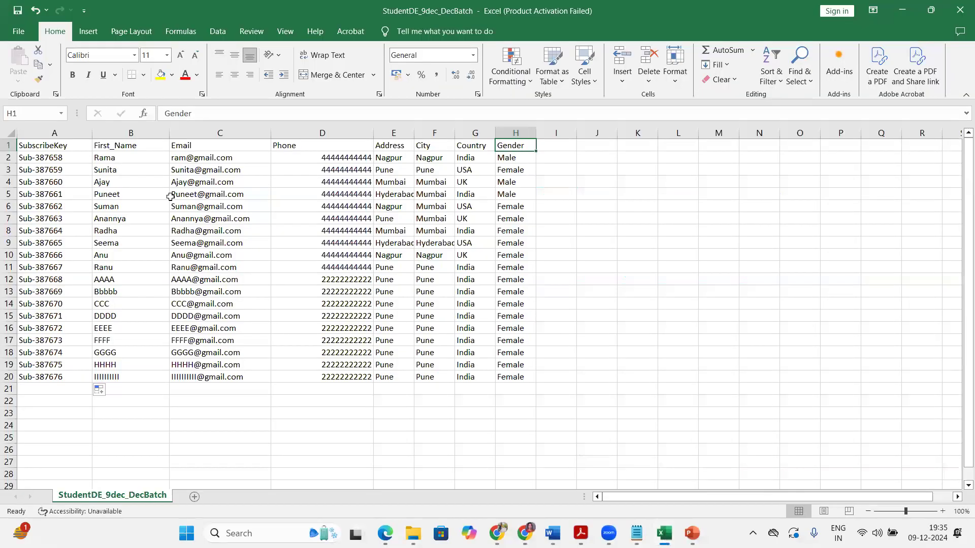
click(48, 131)
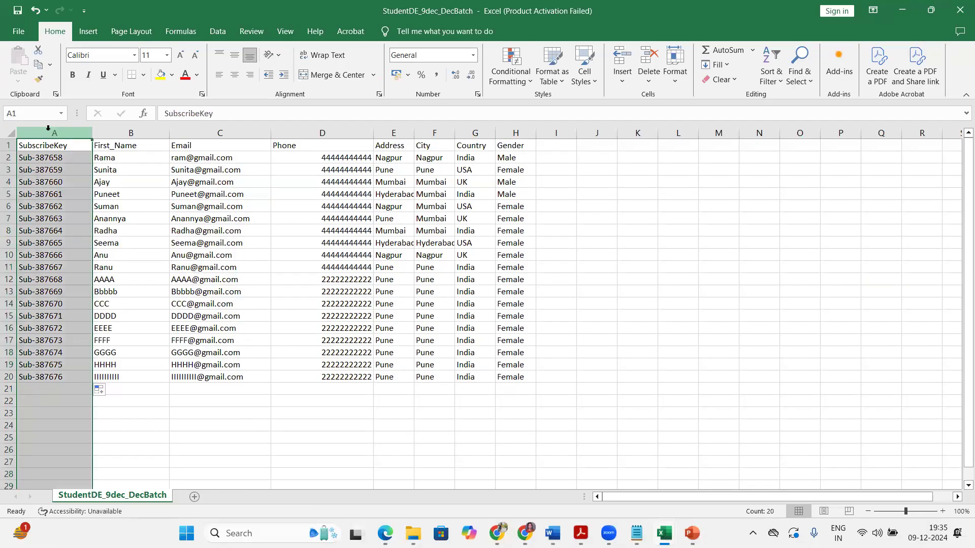
click(121, 132)
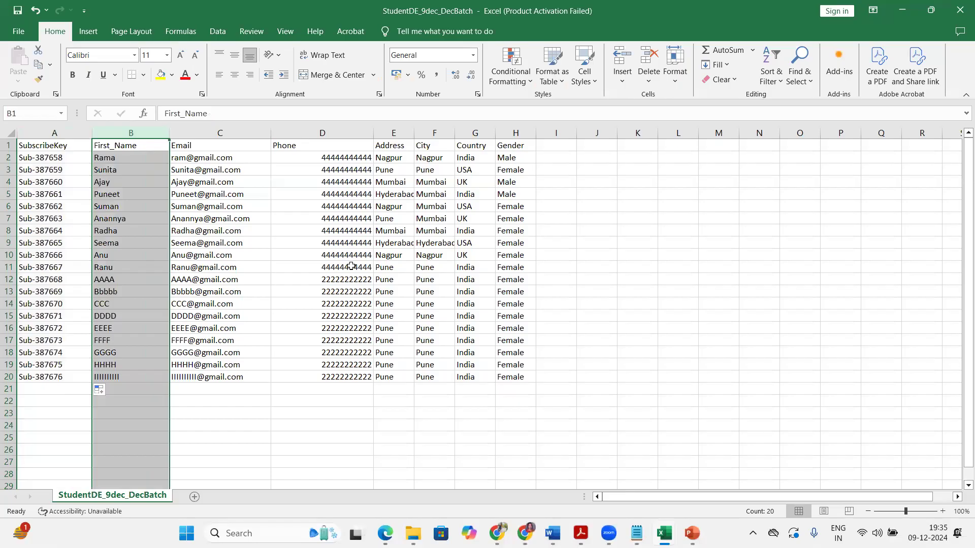
click(65, 132)
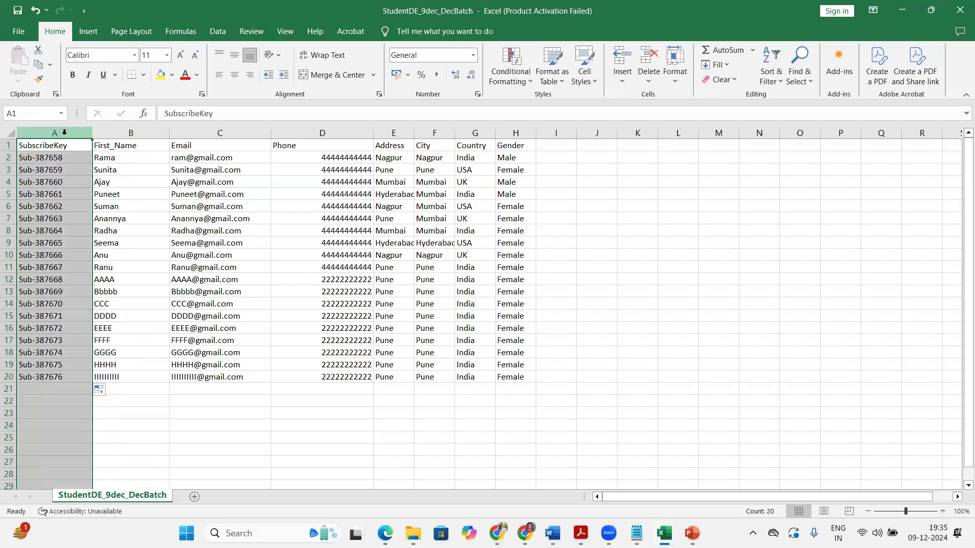
key(Right)
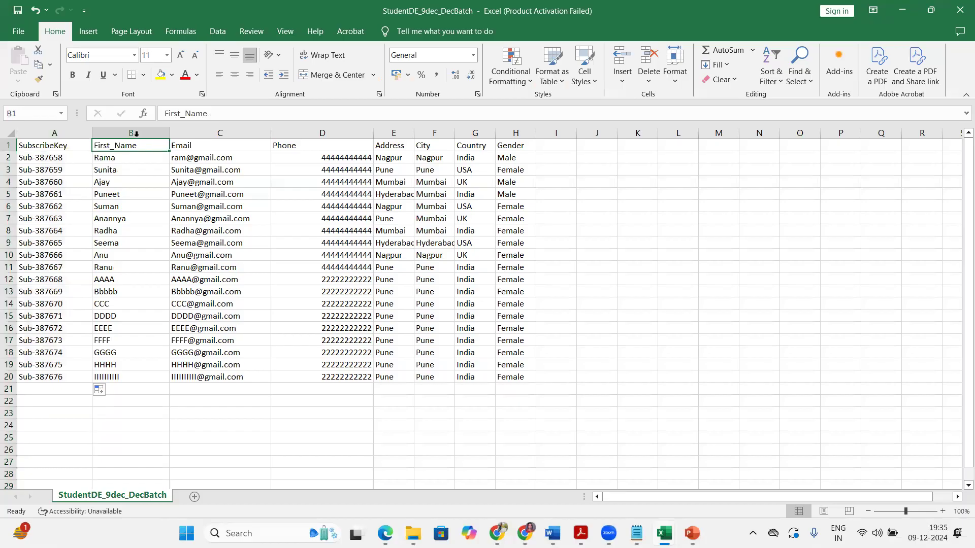
click(131, 132)
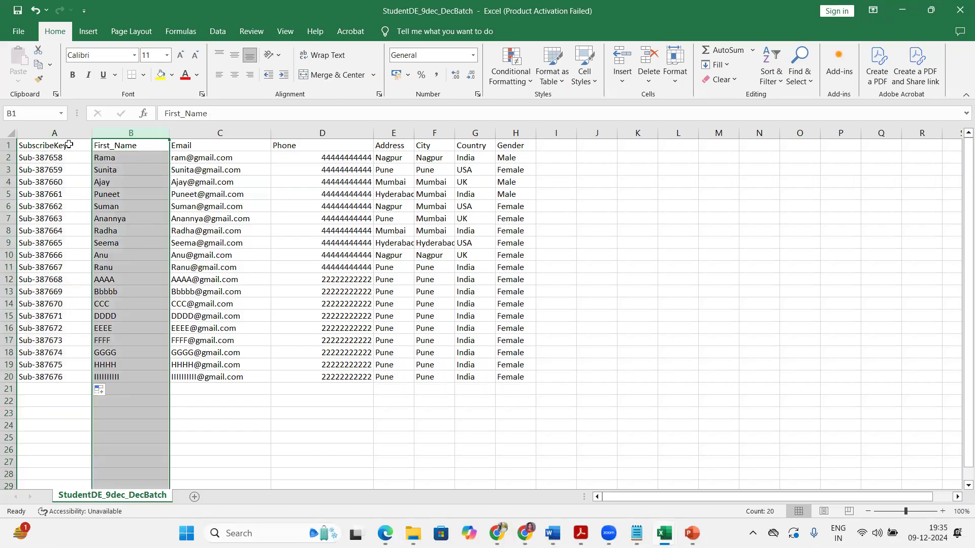
click(50, 146)
click(119, 147)
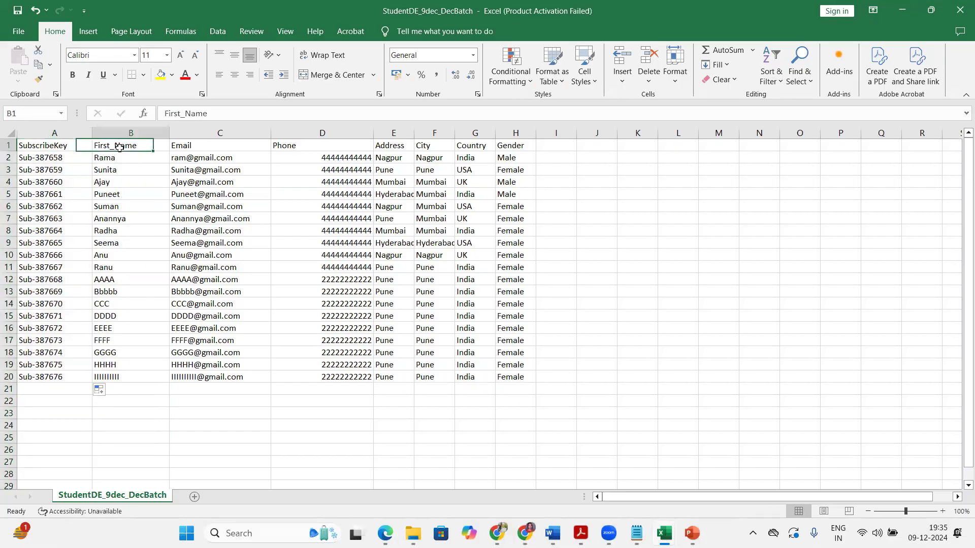
click(199, 145)
click(276, 146)
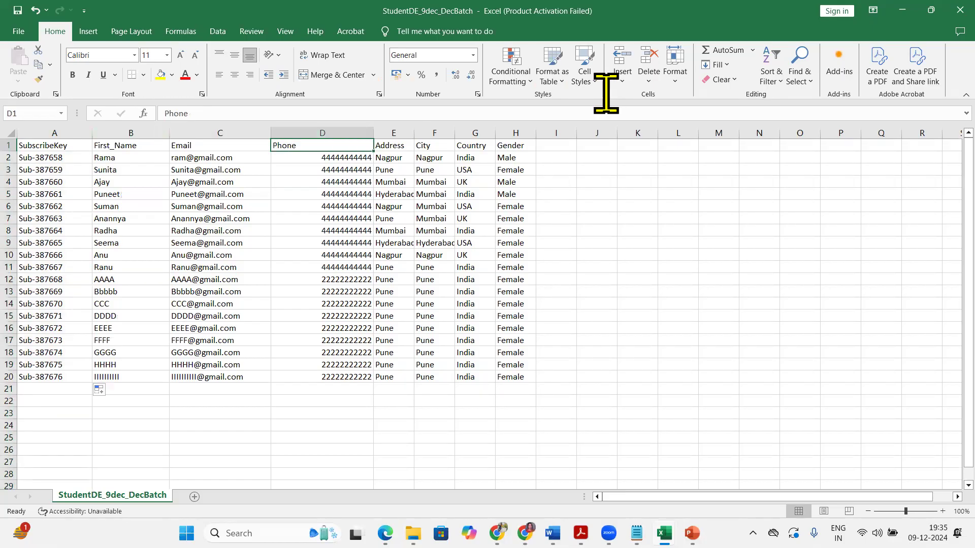
click(902, 10)
mouse_move(524, 533)
click(510, 446)
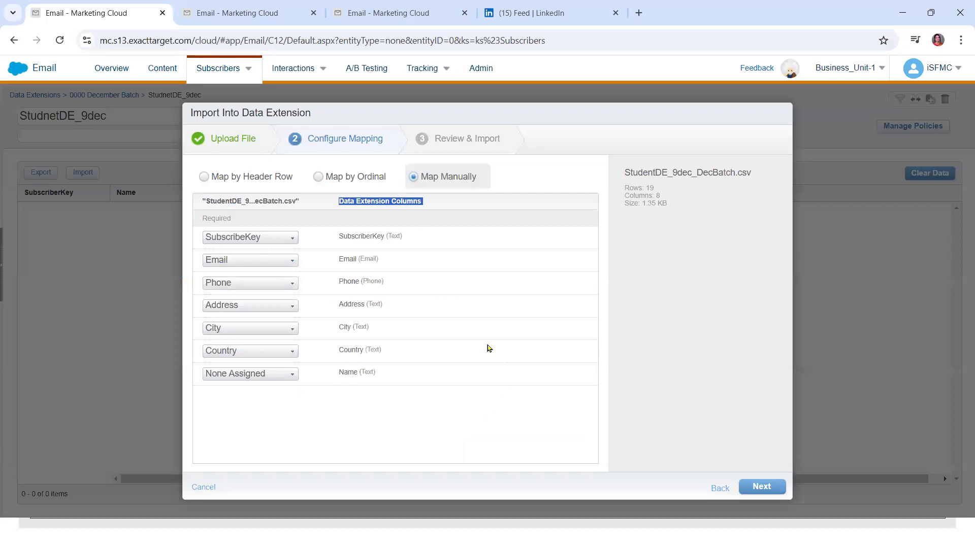
Map the Name column to First_Name and advance to Review & Import
click(755, 487)
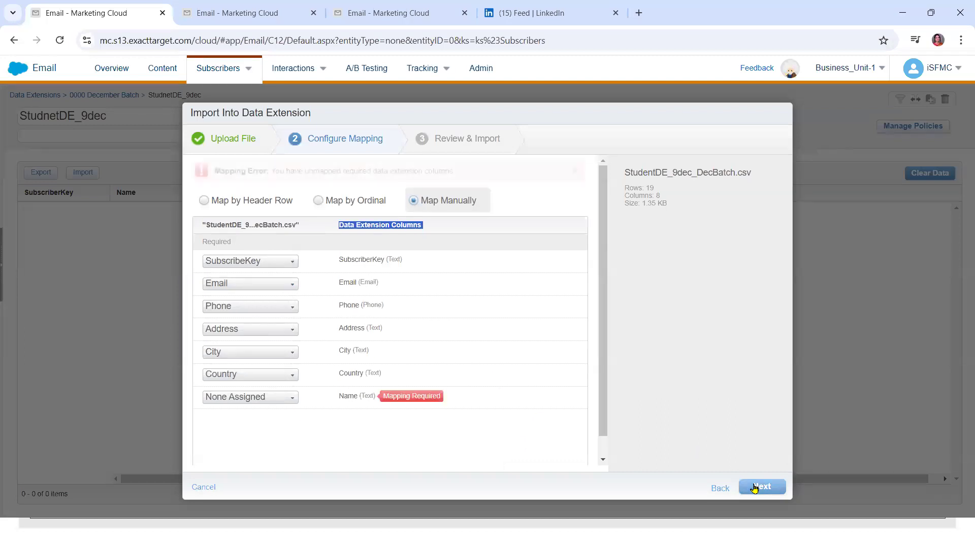
click(268, 397)
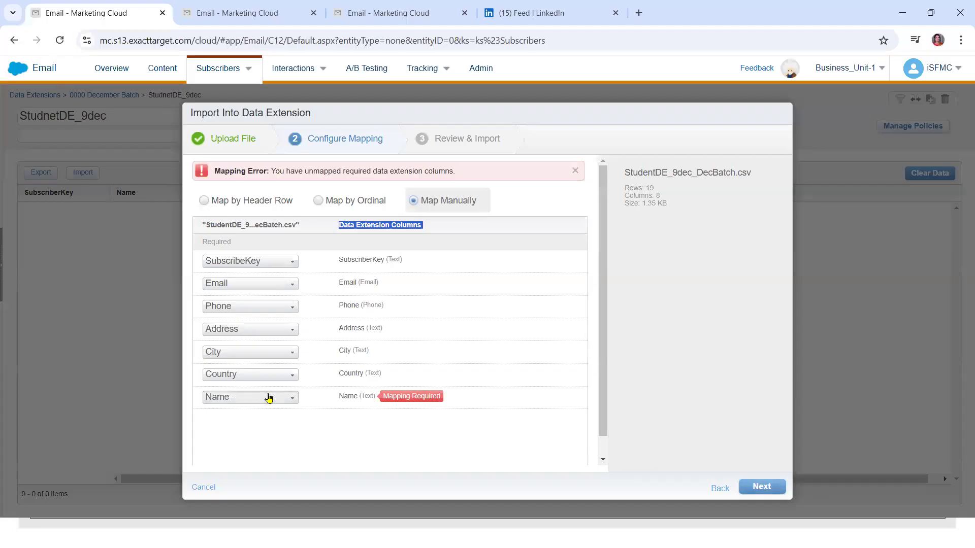
click(268, 397)
click(323, 429)
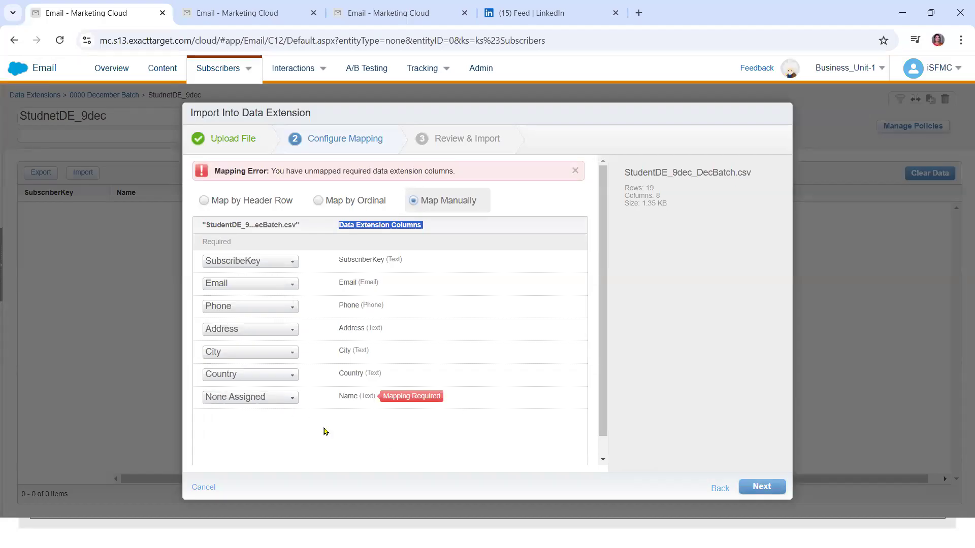
click(269, 398)
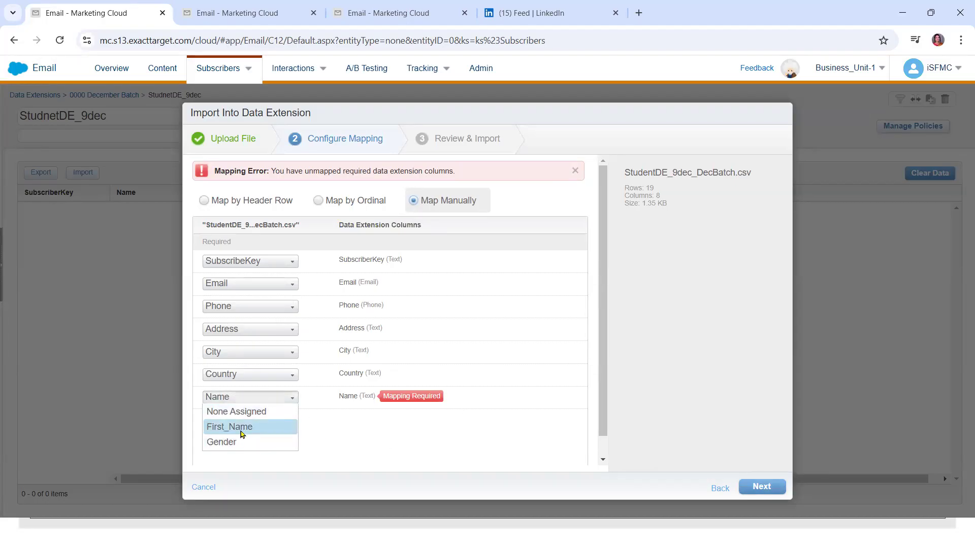
click(254, 426)
click(763, 488)
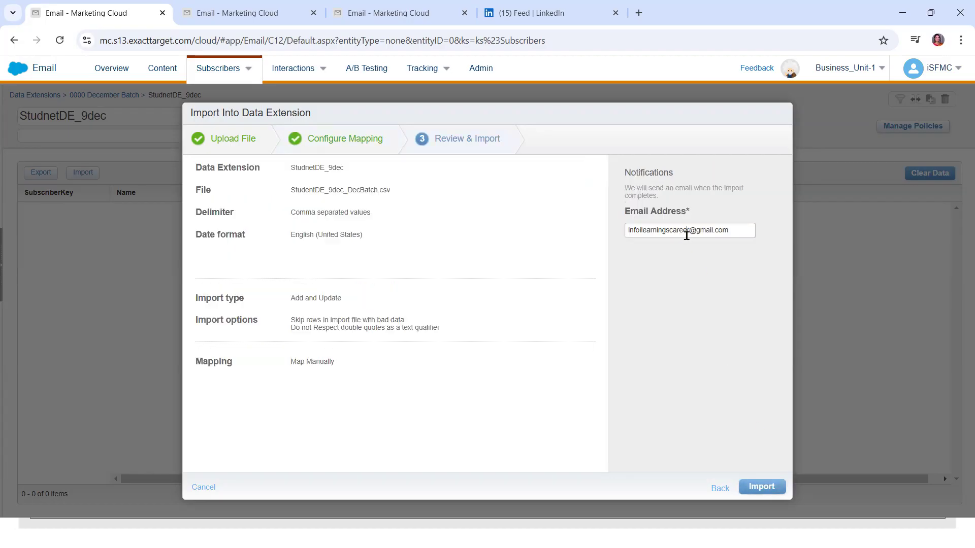
Replace the notification e-mail address with a new one and start the import
drag(687, 235, 598, 239)
key(BackSpace)
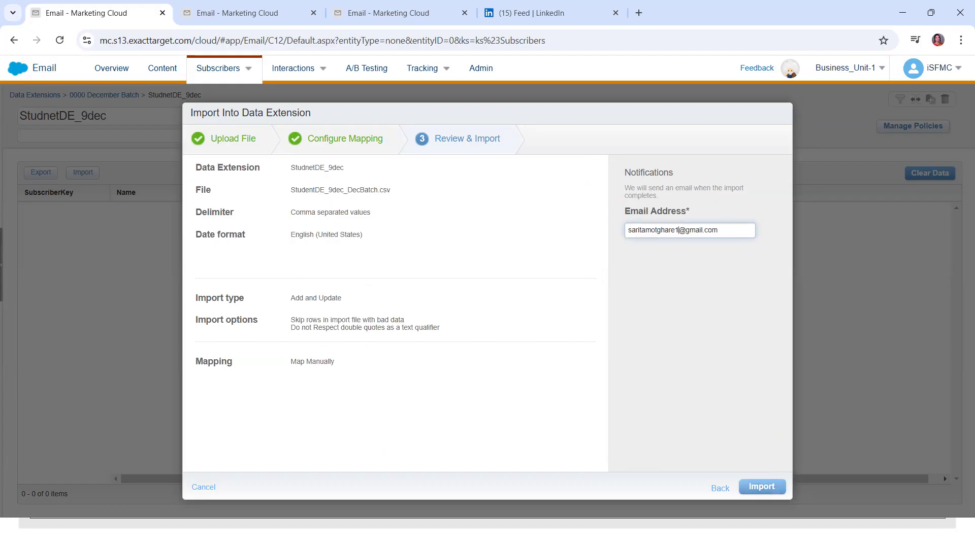
click(768, 486)
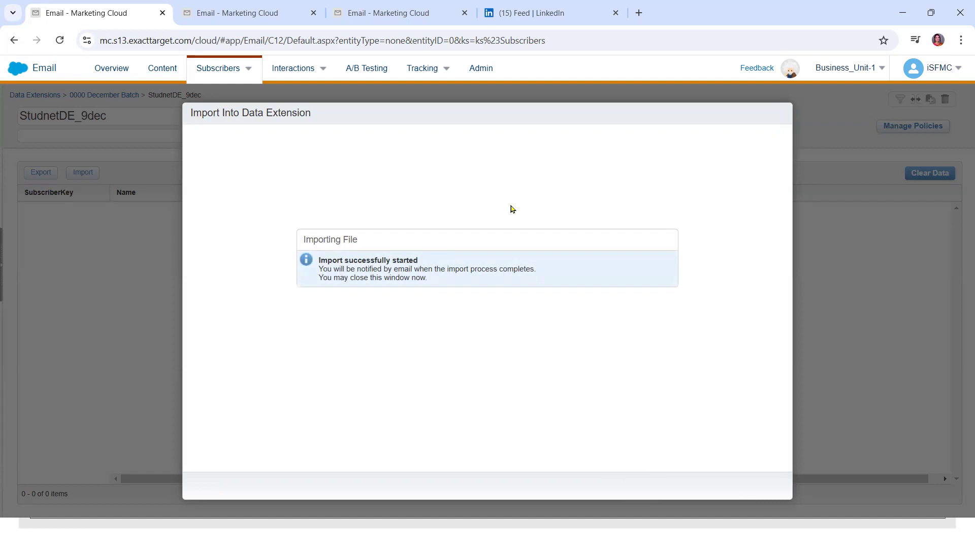
Open Data Extensions > 0000 December Batch, confirm StudnetDE_9dec shows 19 records, then minimise the browser
click(243, 5)
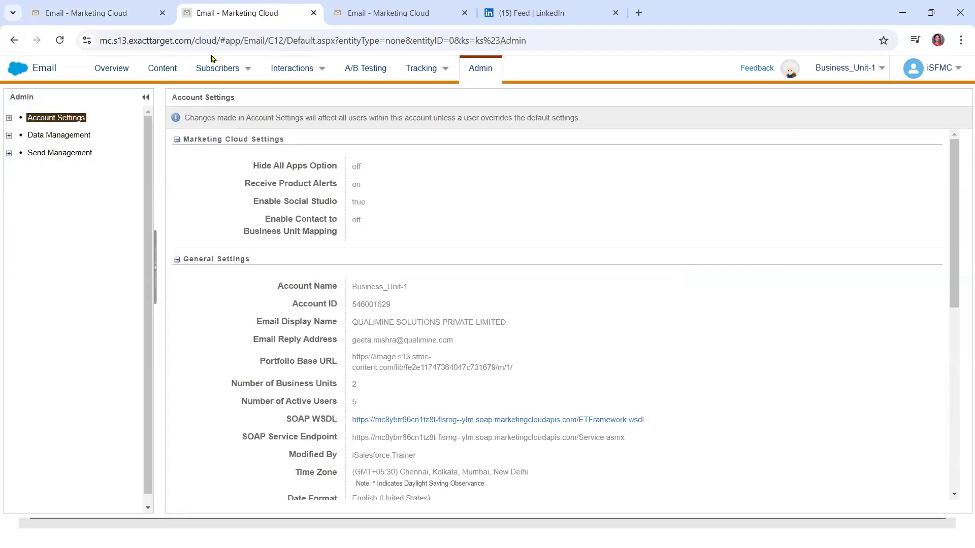
click(222, 68)
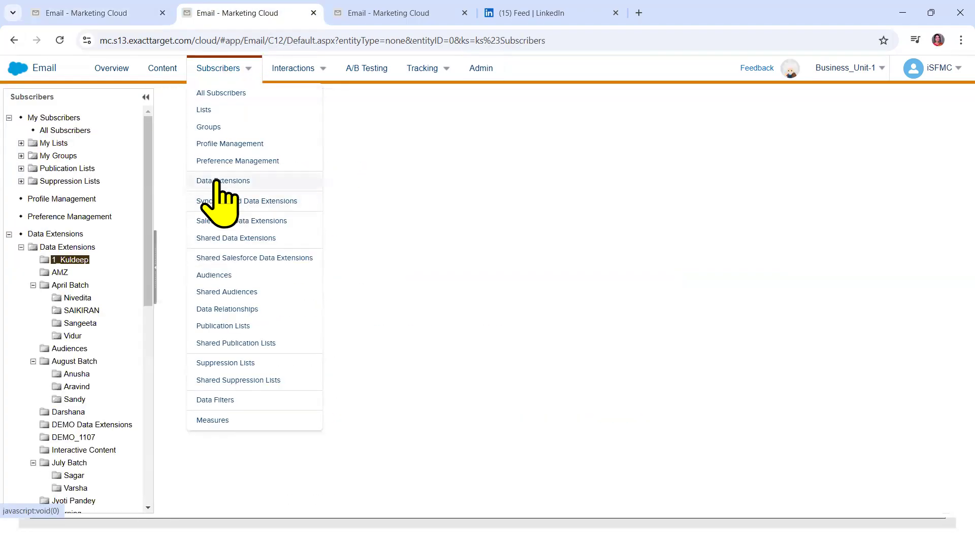
click(217, 182)
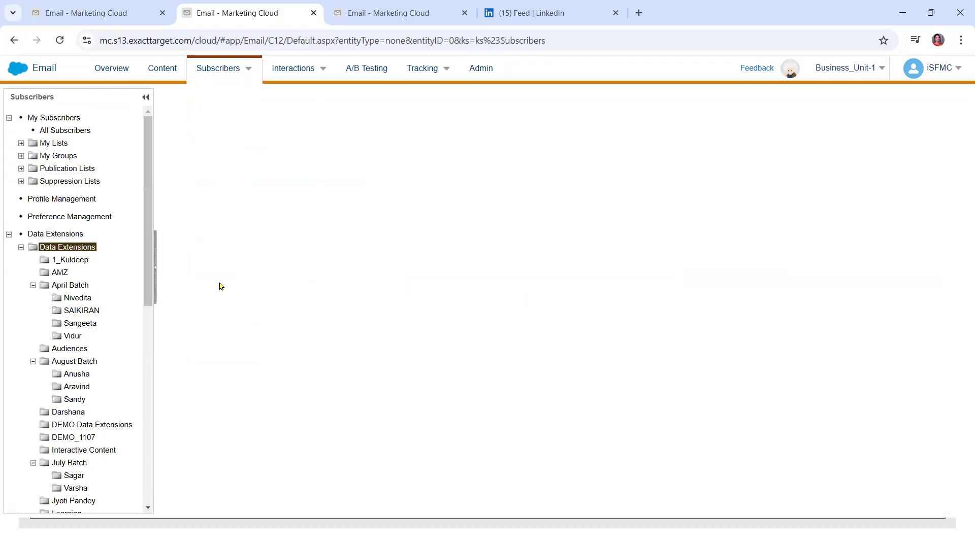
click(59, 40)
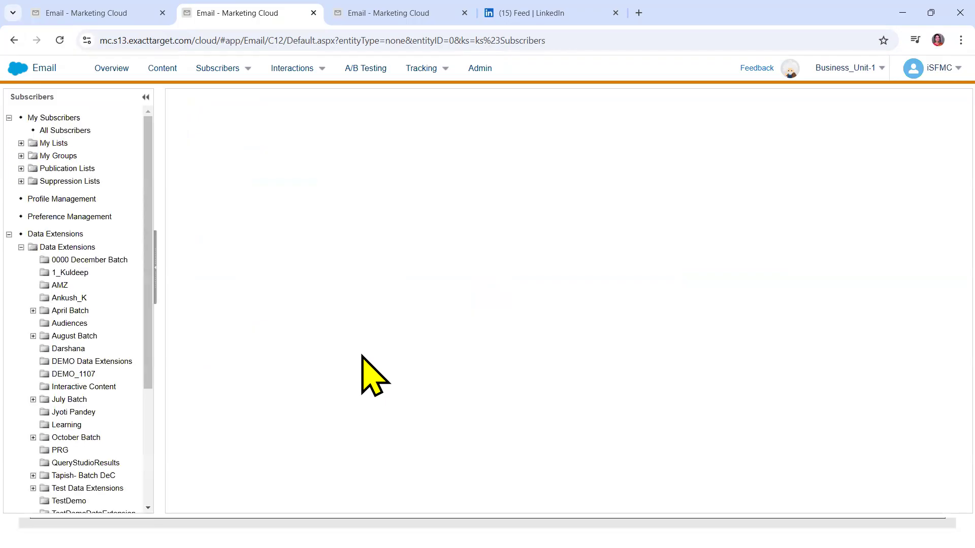
click(90, 260)
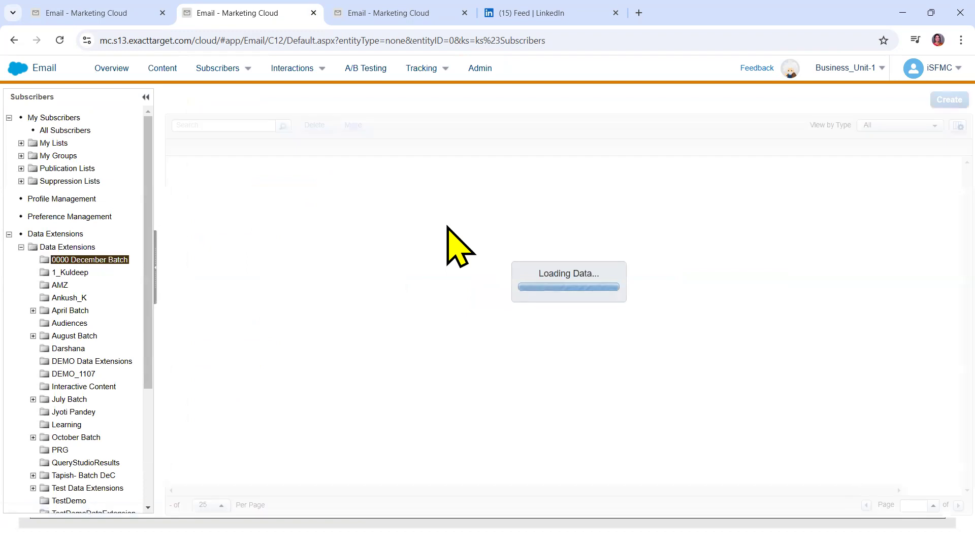
double_click(479, 165)
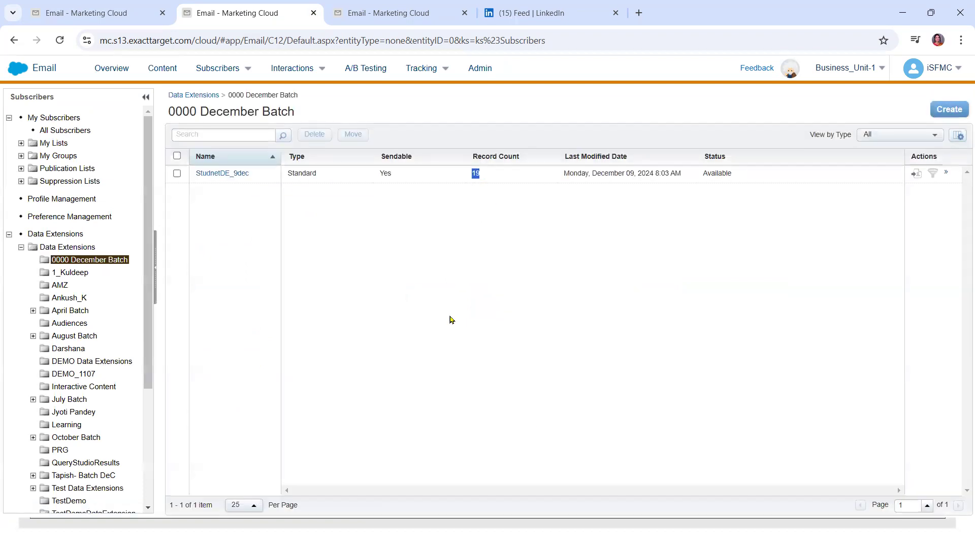
key(super+d)
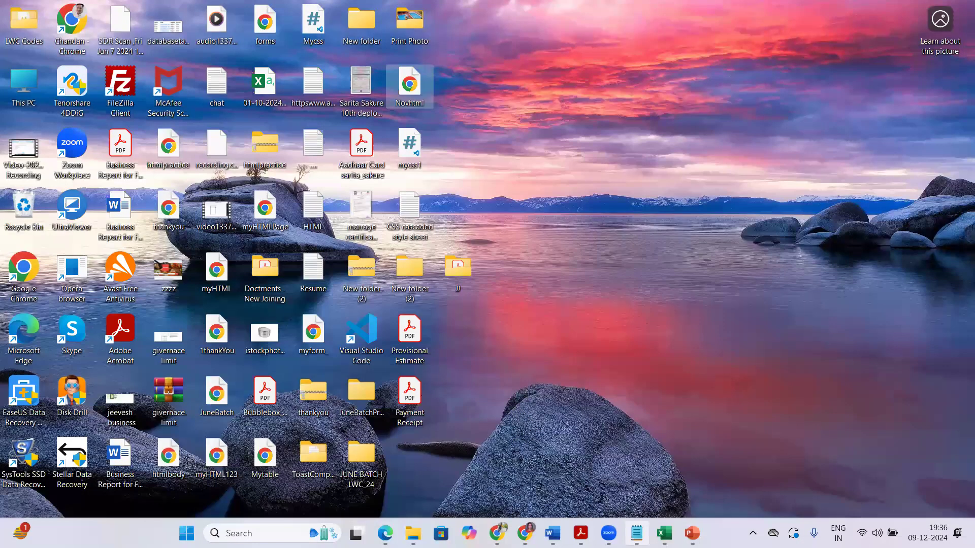
Select rows 2–20 of the StudentDE_9dec_DecBatch sheet to count 19 records, then return to Chrome
click(665, 533)
click(712, 460)
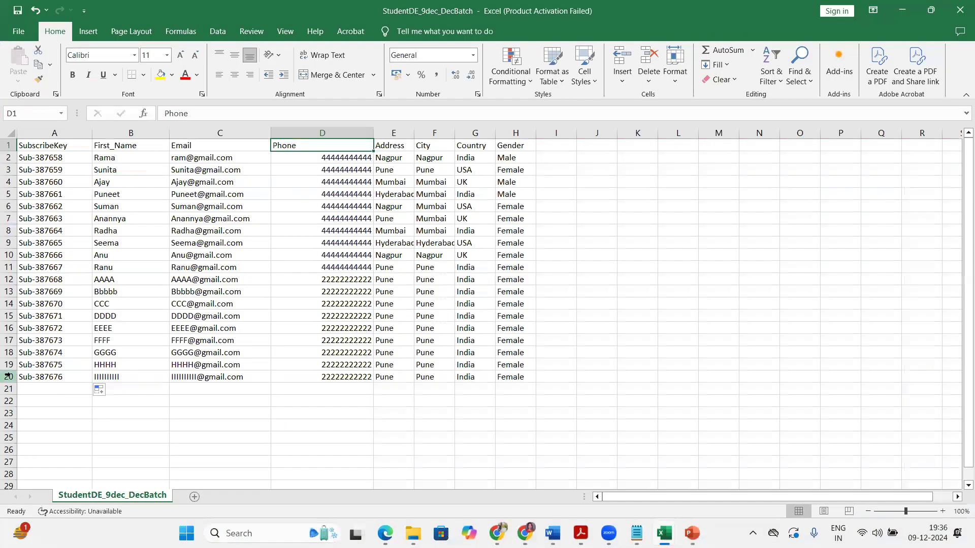
click(7, 376)
click(8, 145)
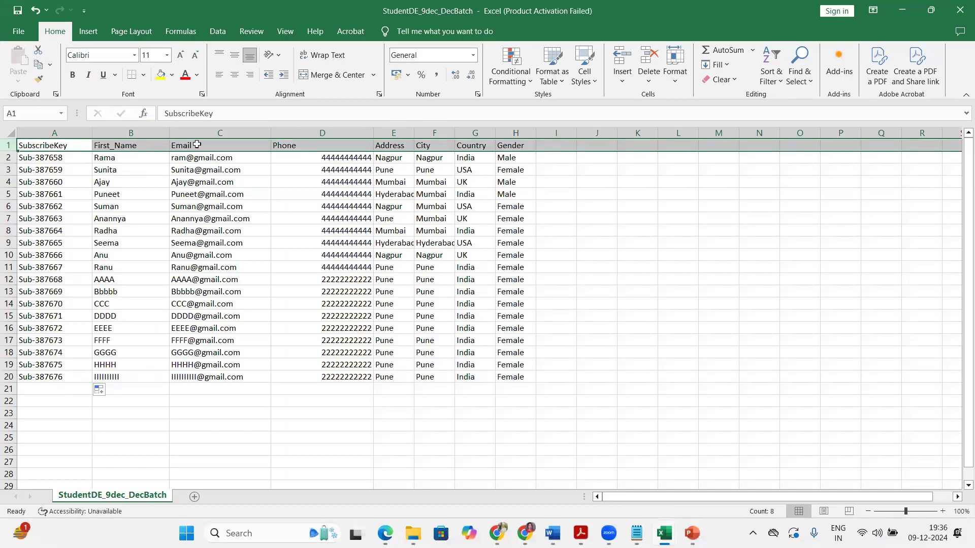
click(4, 157)
drag(4, 158, 7, 376)
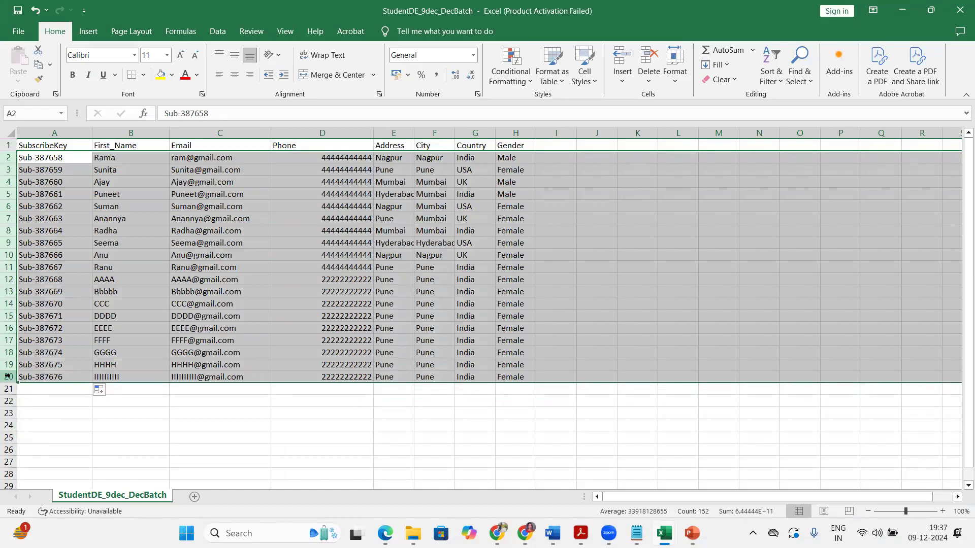
click(902, 10)
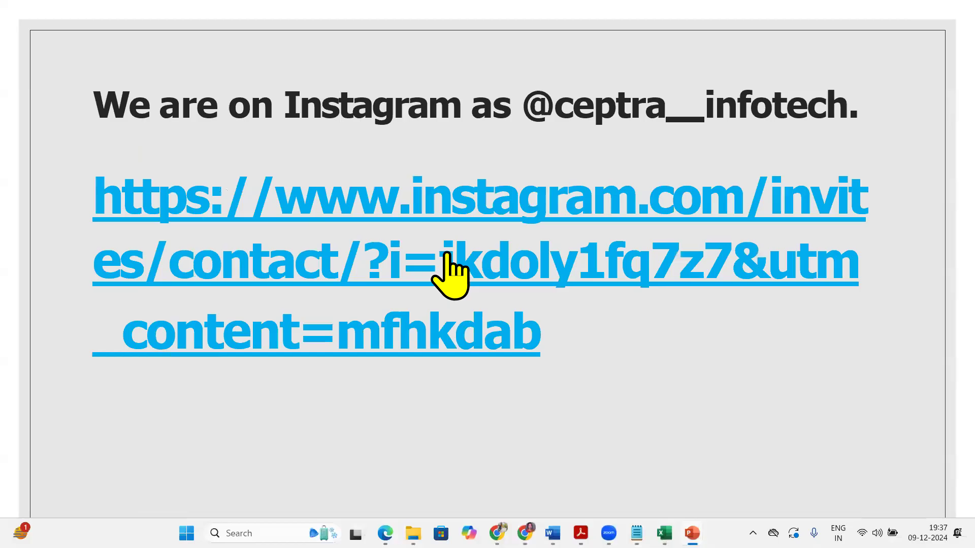
click(525, 533)
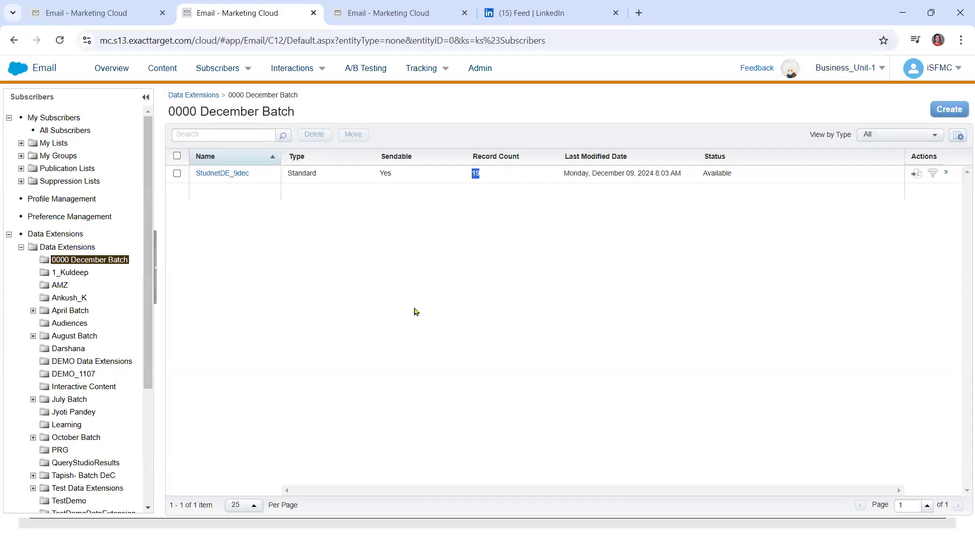
Review StudnetDE_9dec's records and sendable/testable properties, then reopen Subscribers > Data Extensions
click(232, 176)
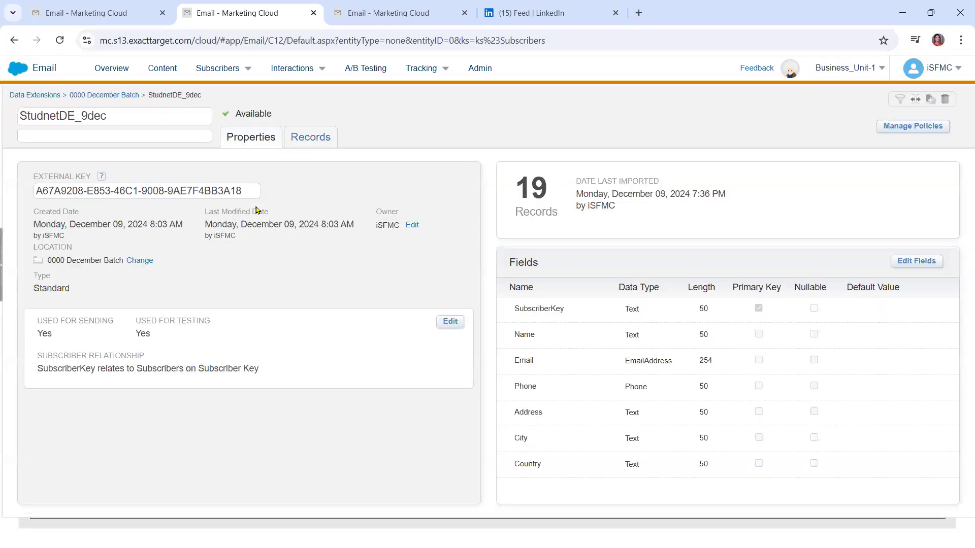
click(303, 138)
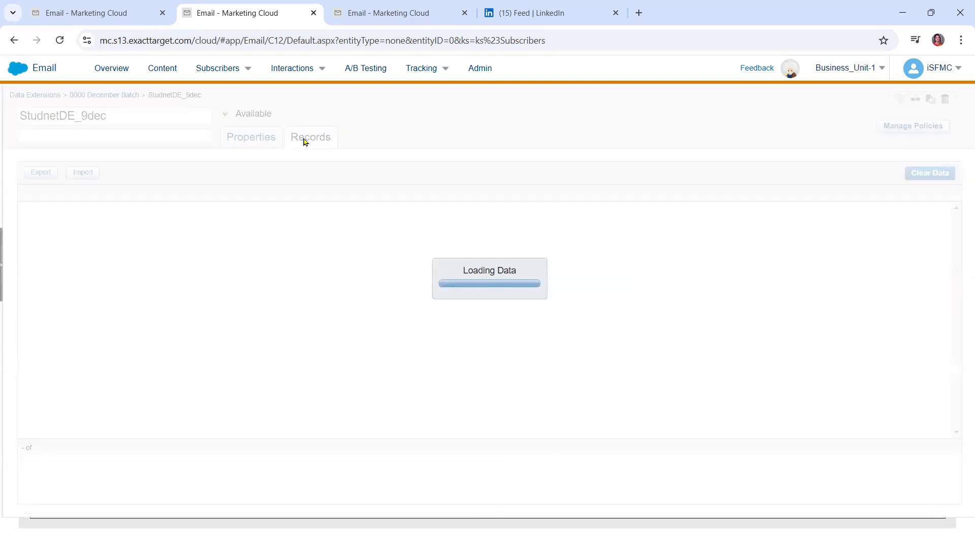
click(246, 139)
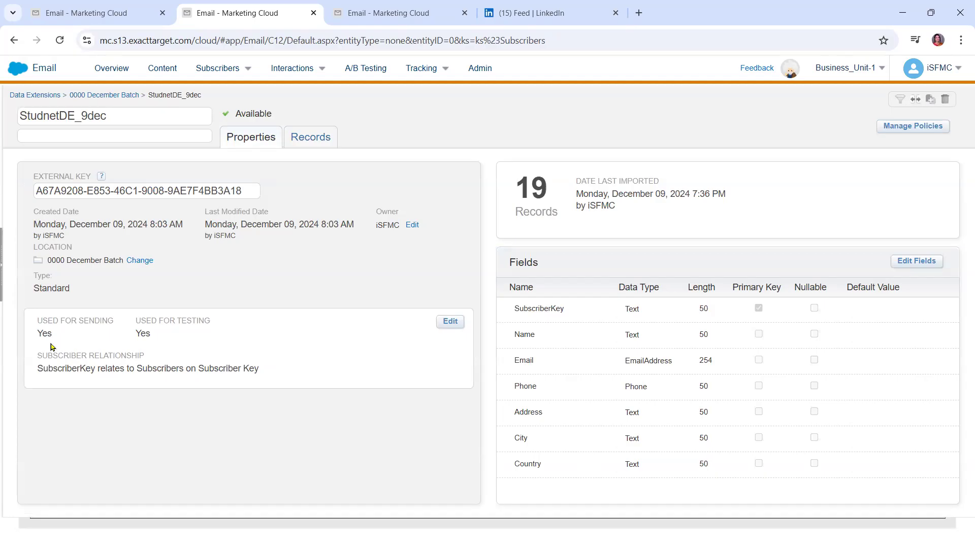
drag(40, 332, 188, 334)
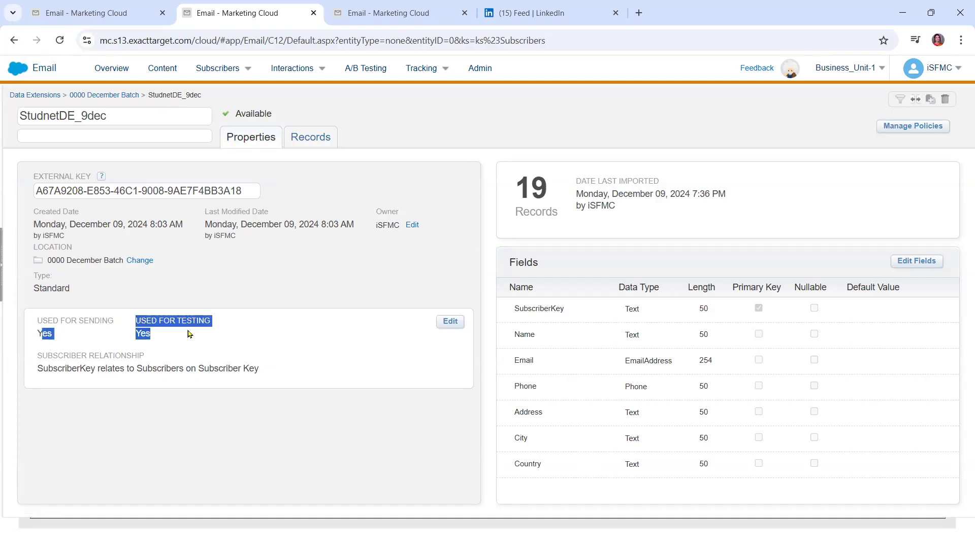
click(412, 225)
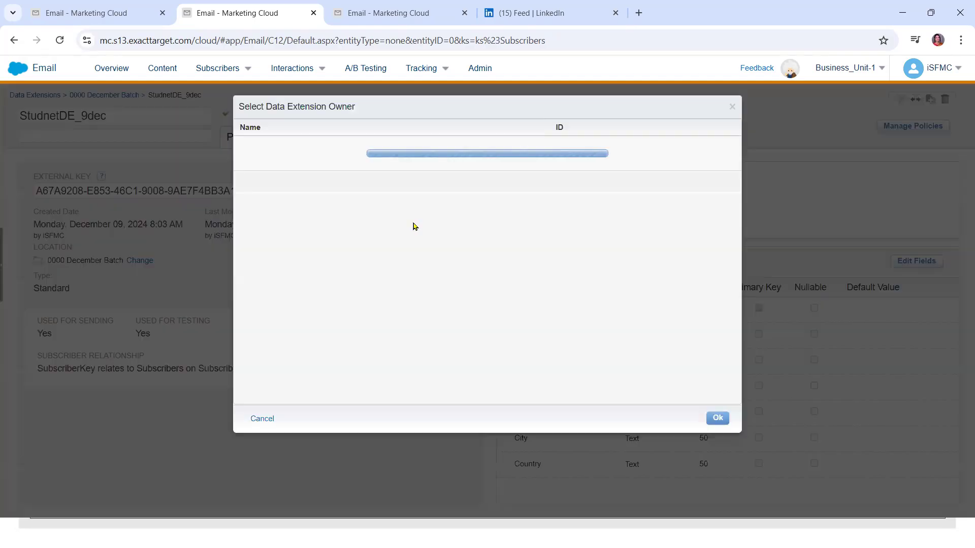
click(112, 14)
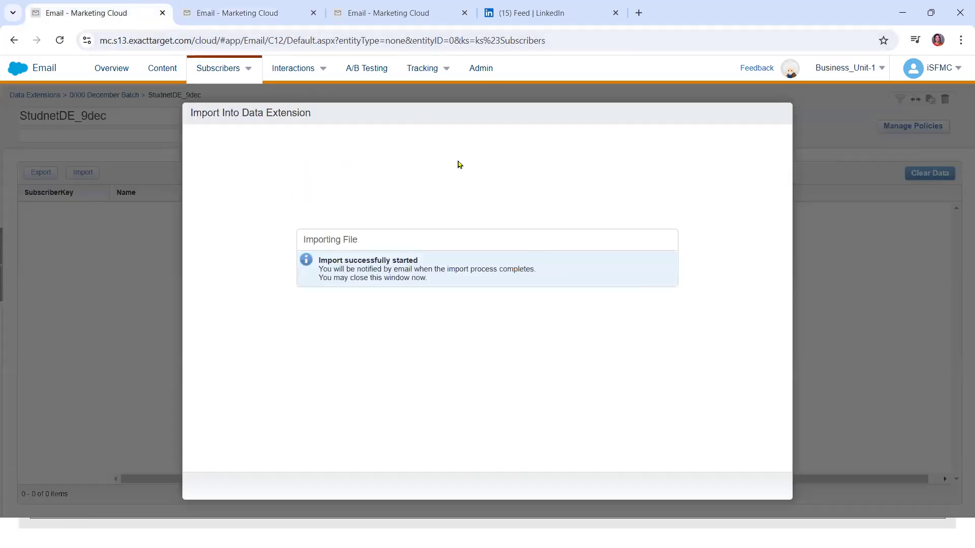
click(236, 12)
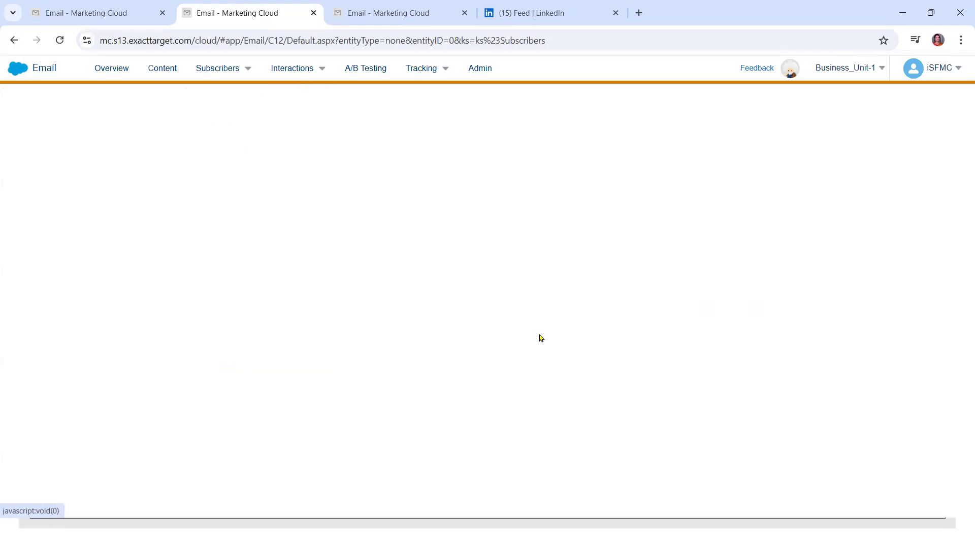
mouse_move(217, 66)
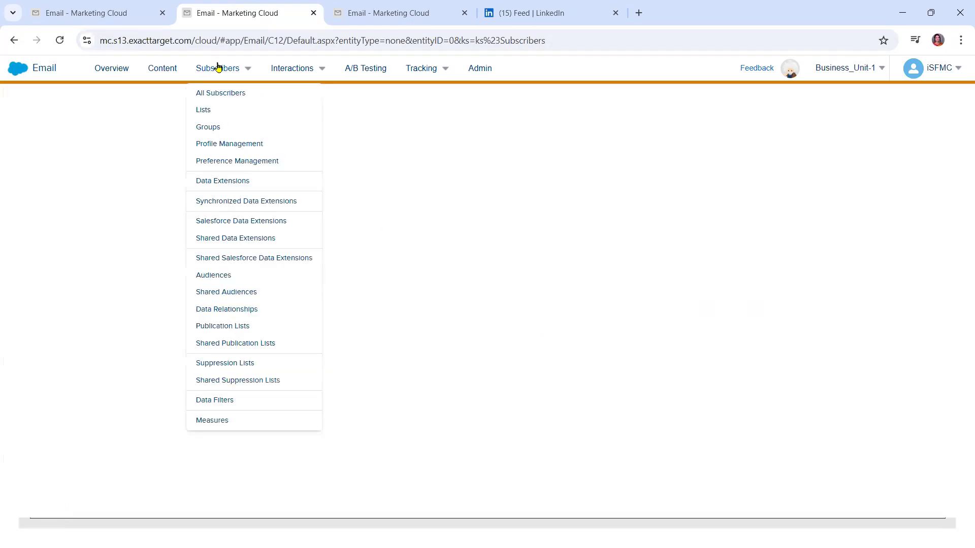
click(223, 184)
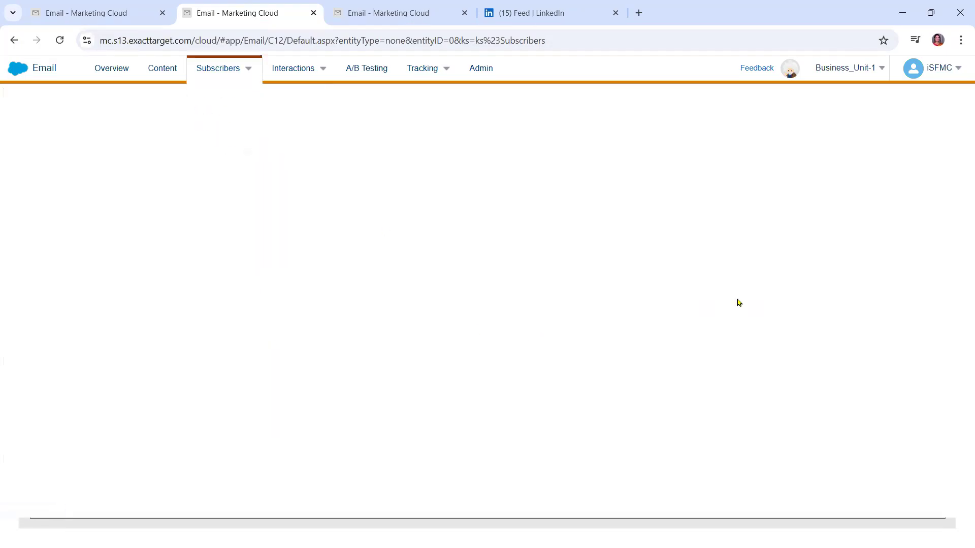